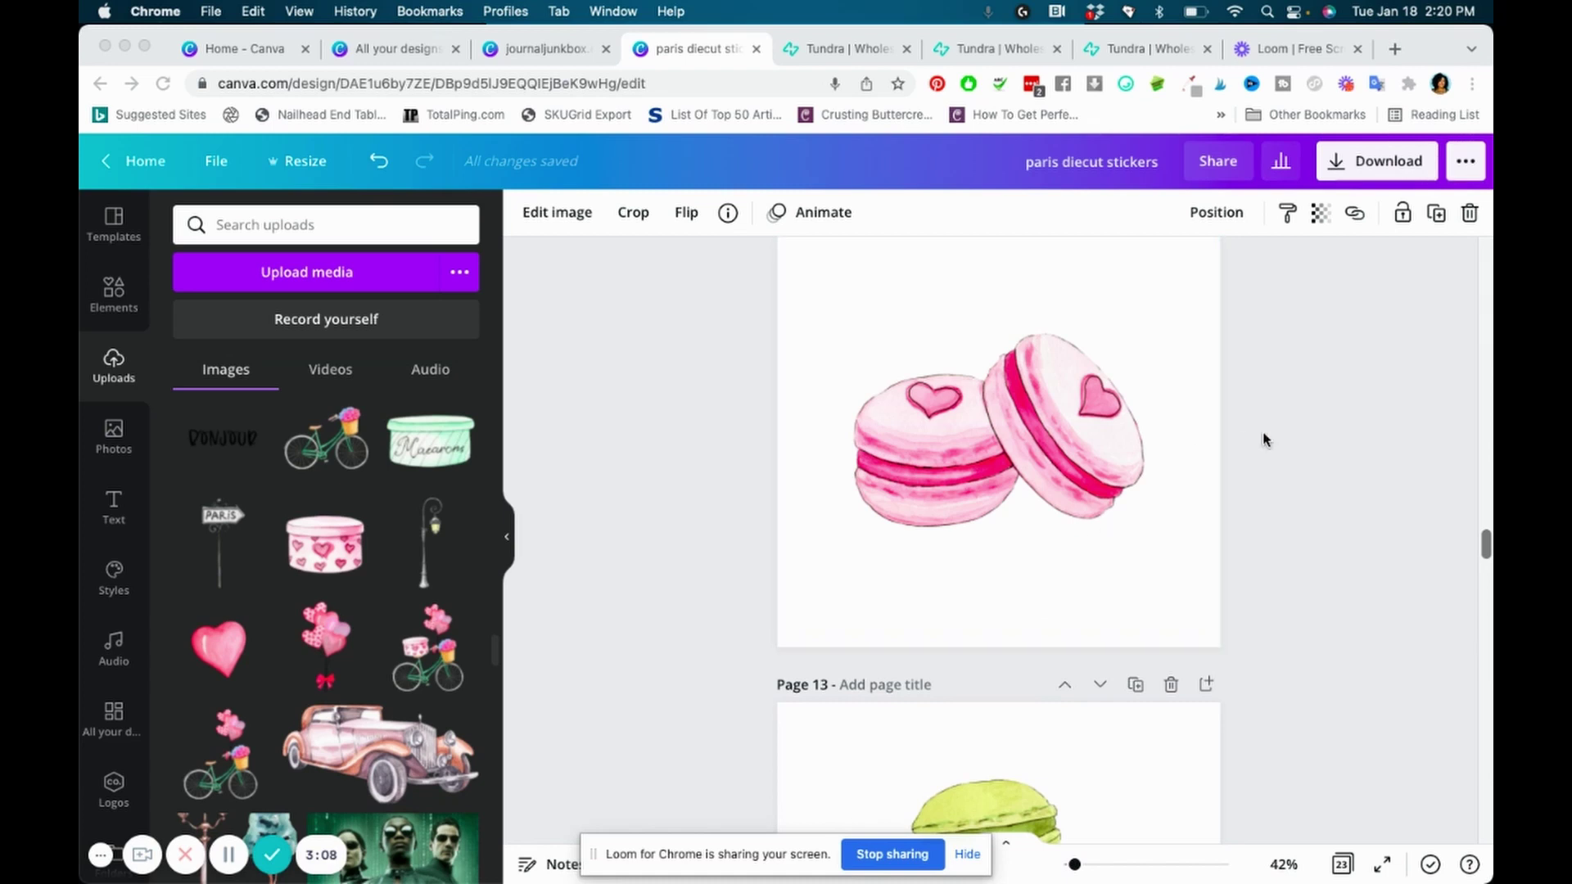
# - Scroll the Canva design up to Page 1 with the watercolor vintage car
pyautogui.scroll(5, 1260, 440)
pyautogui.scroll(20, 1263, 440)
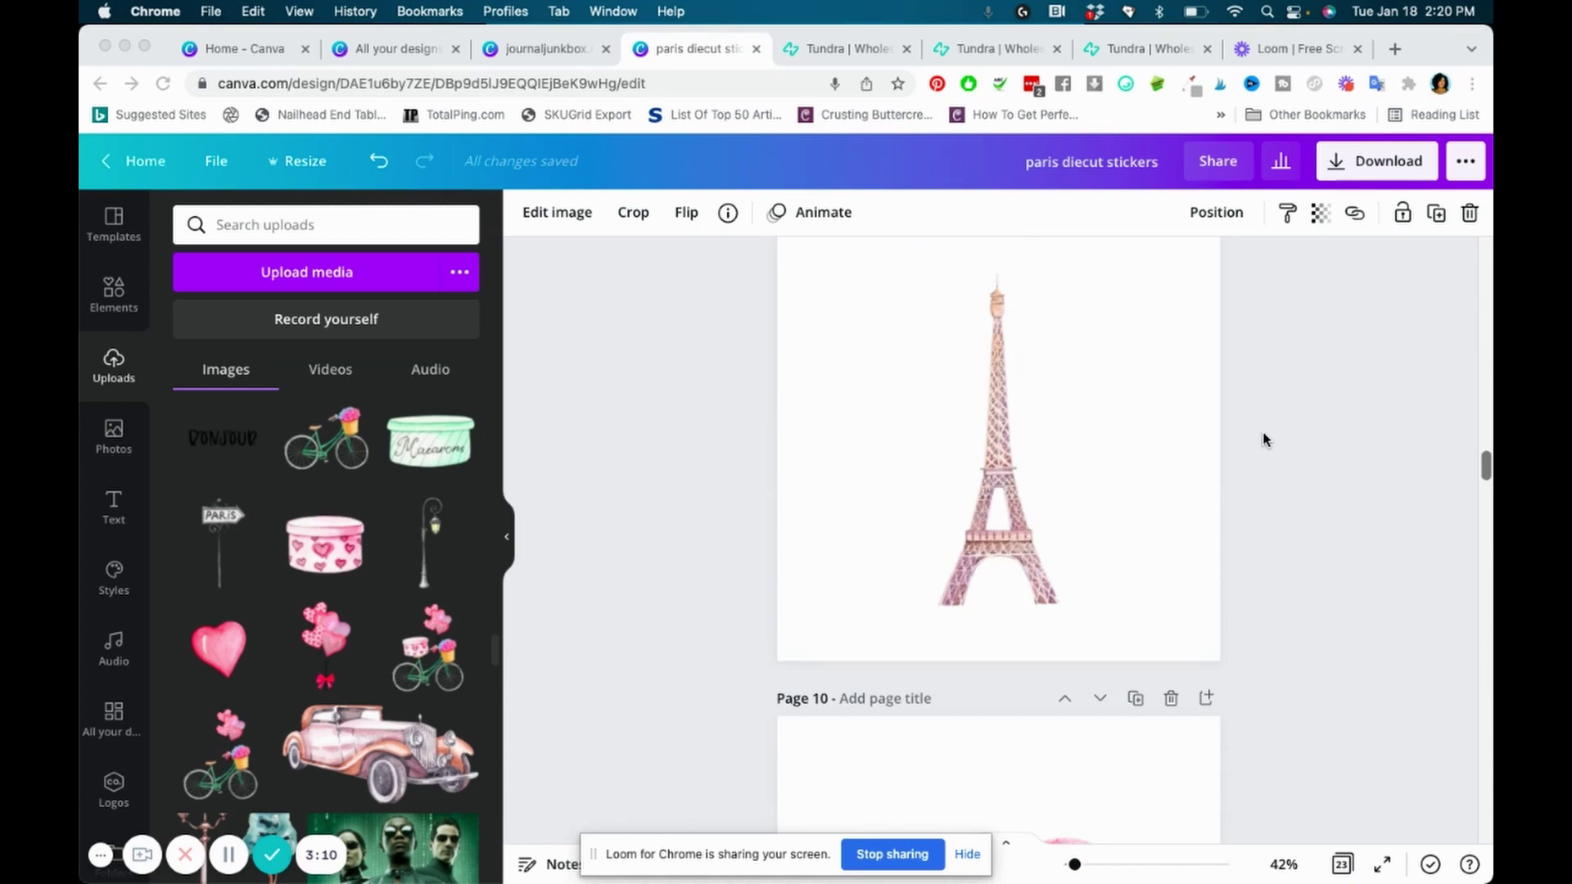
pyautogui.scroll(20, 1263, 440)
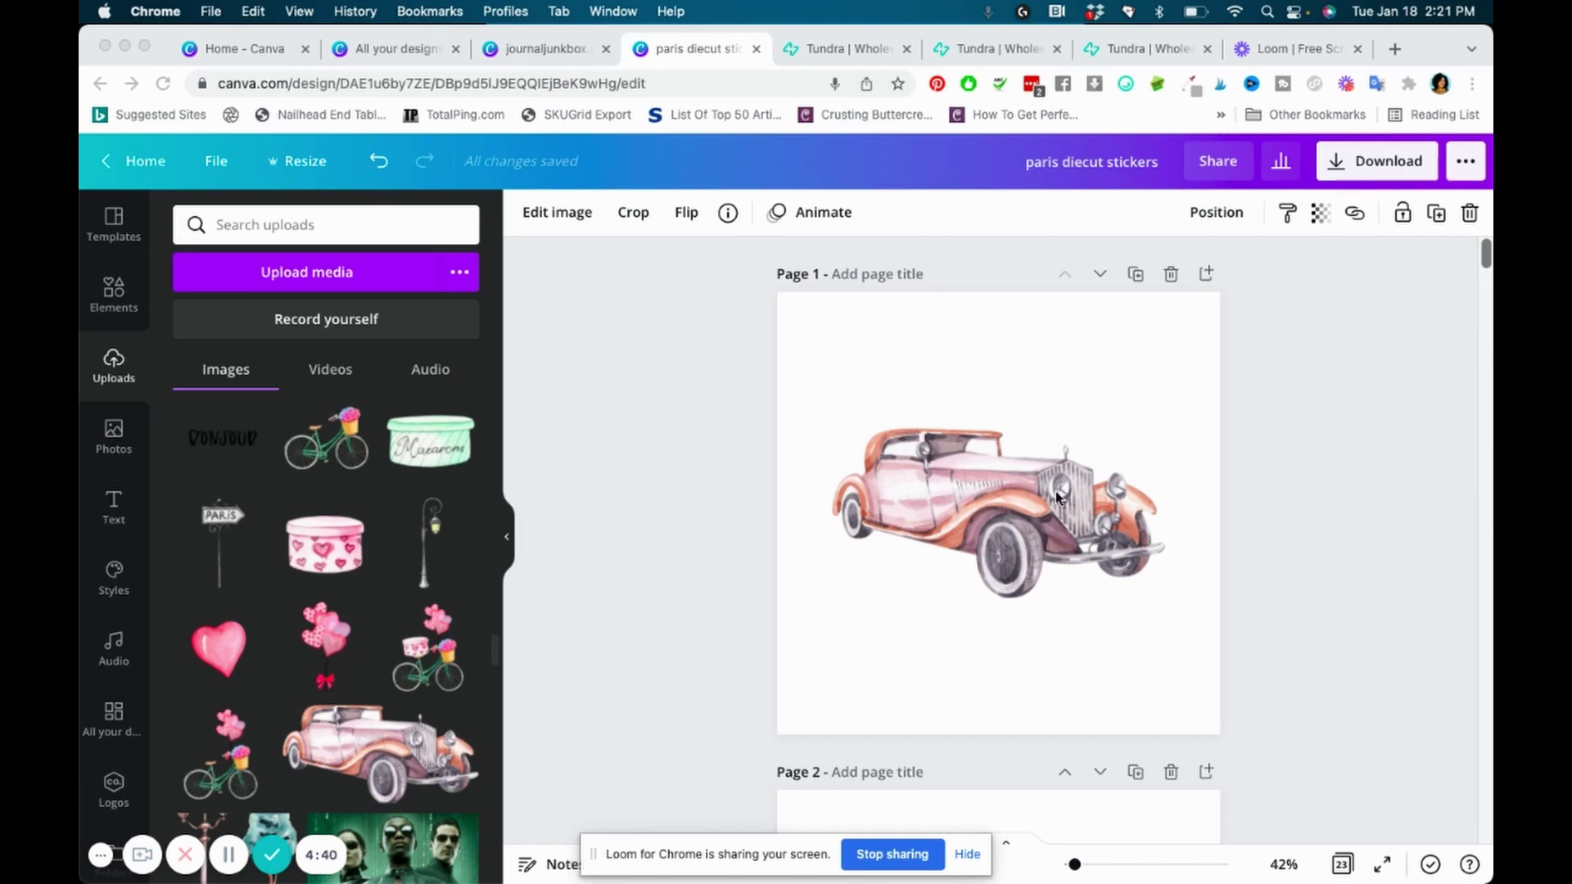
# - Make Page 1's background black from the DG Journal brand colours and select the vintage car
pyautogui.click(975, 357)
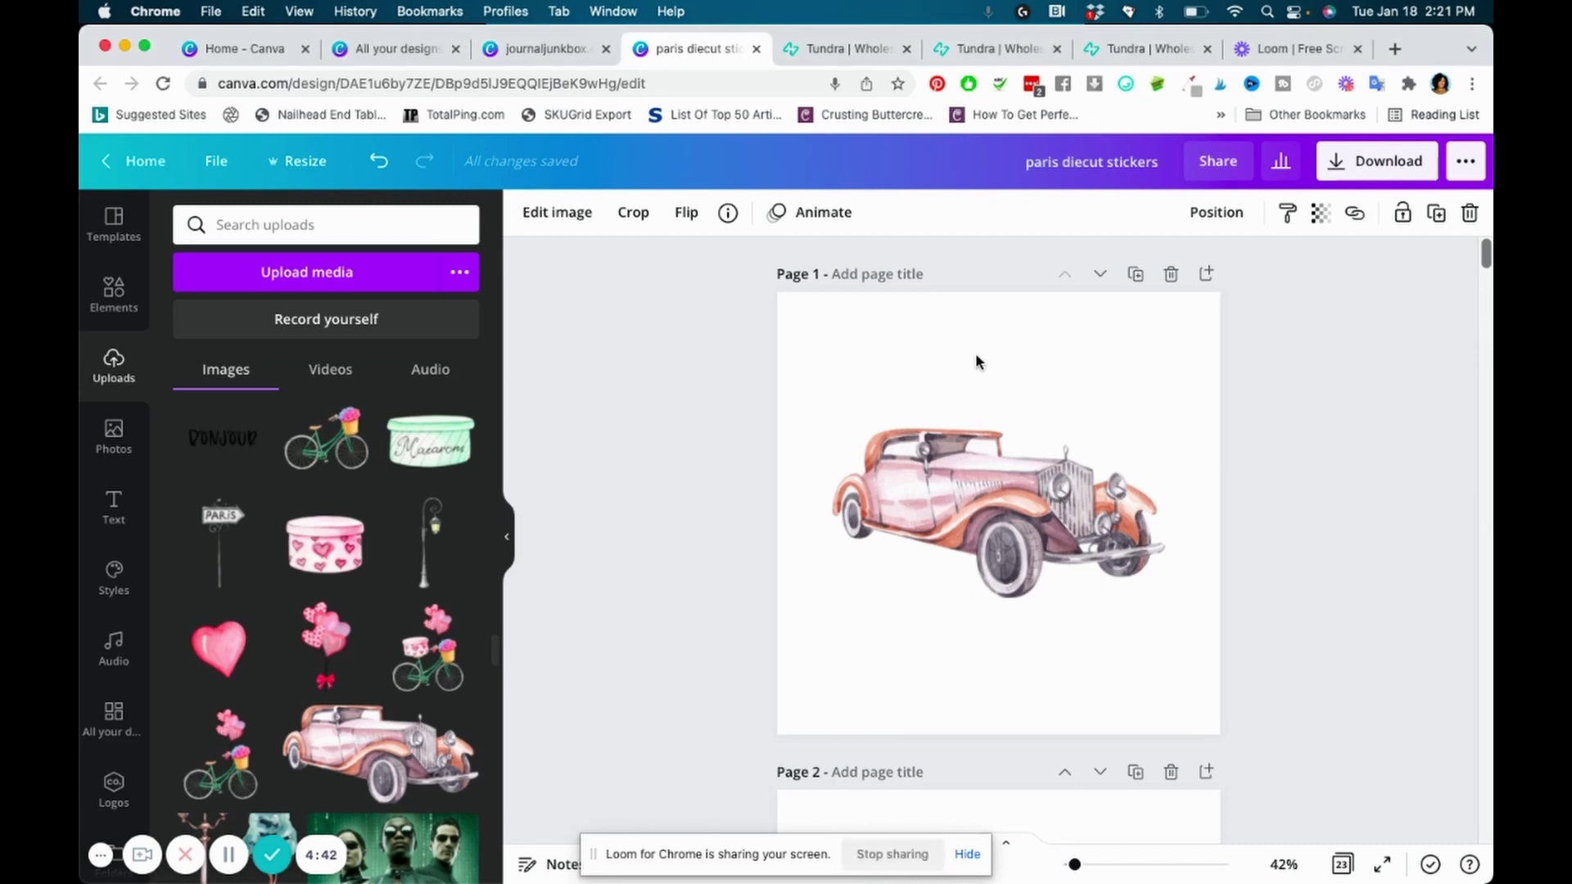
pyautogui.click(976, 360)
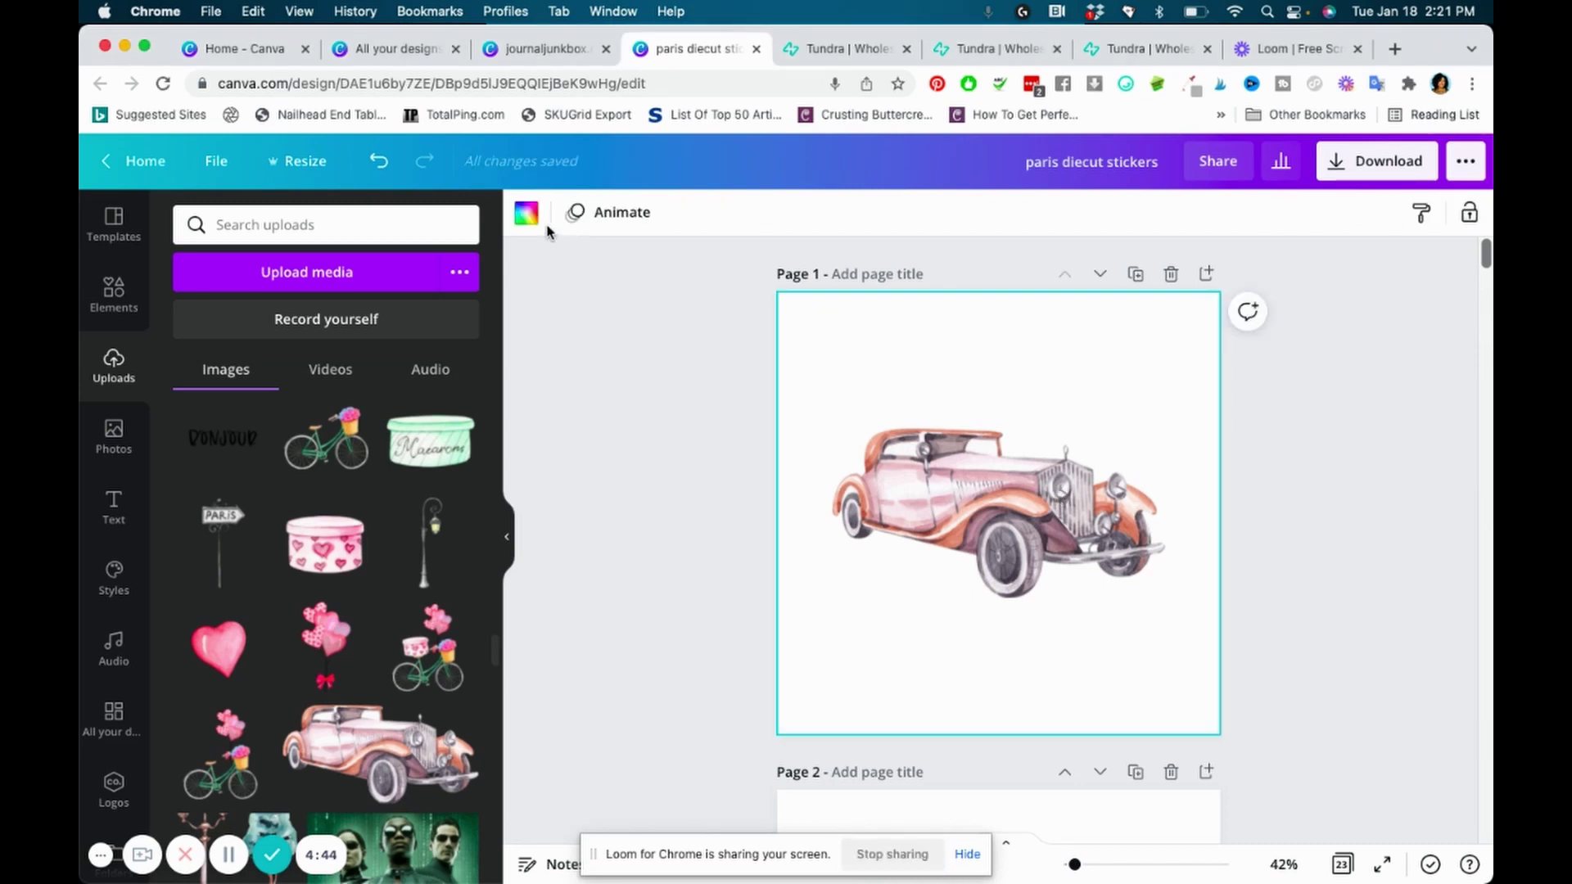
pyautogui.click(525, 214)
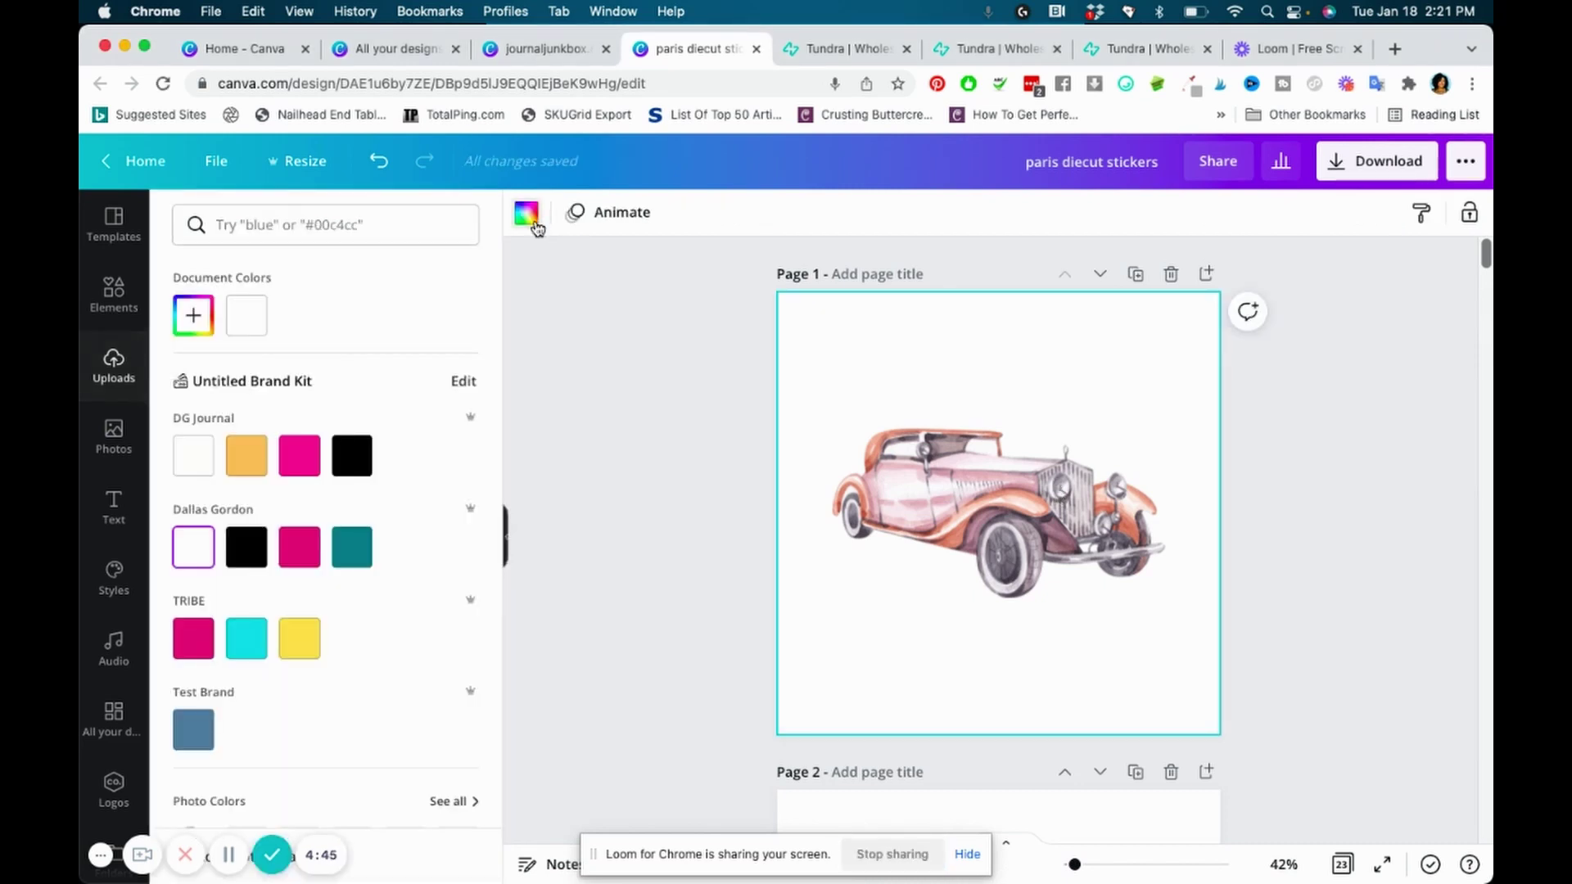
pyautogui.click(352, 455)
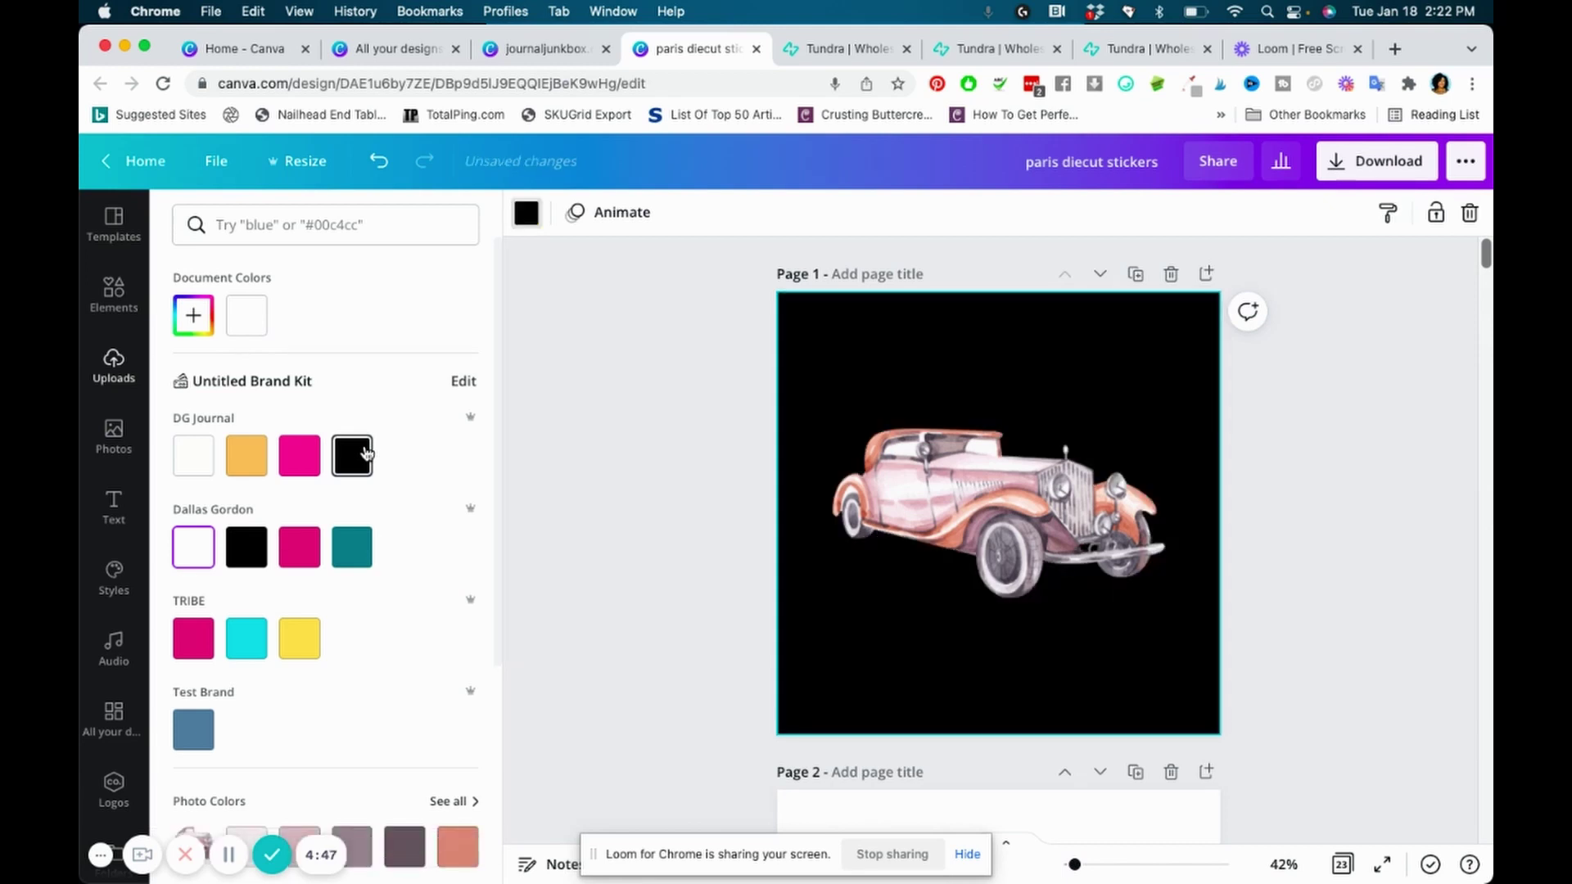
pyautogui.click(956, 523)
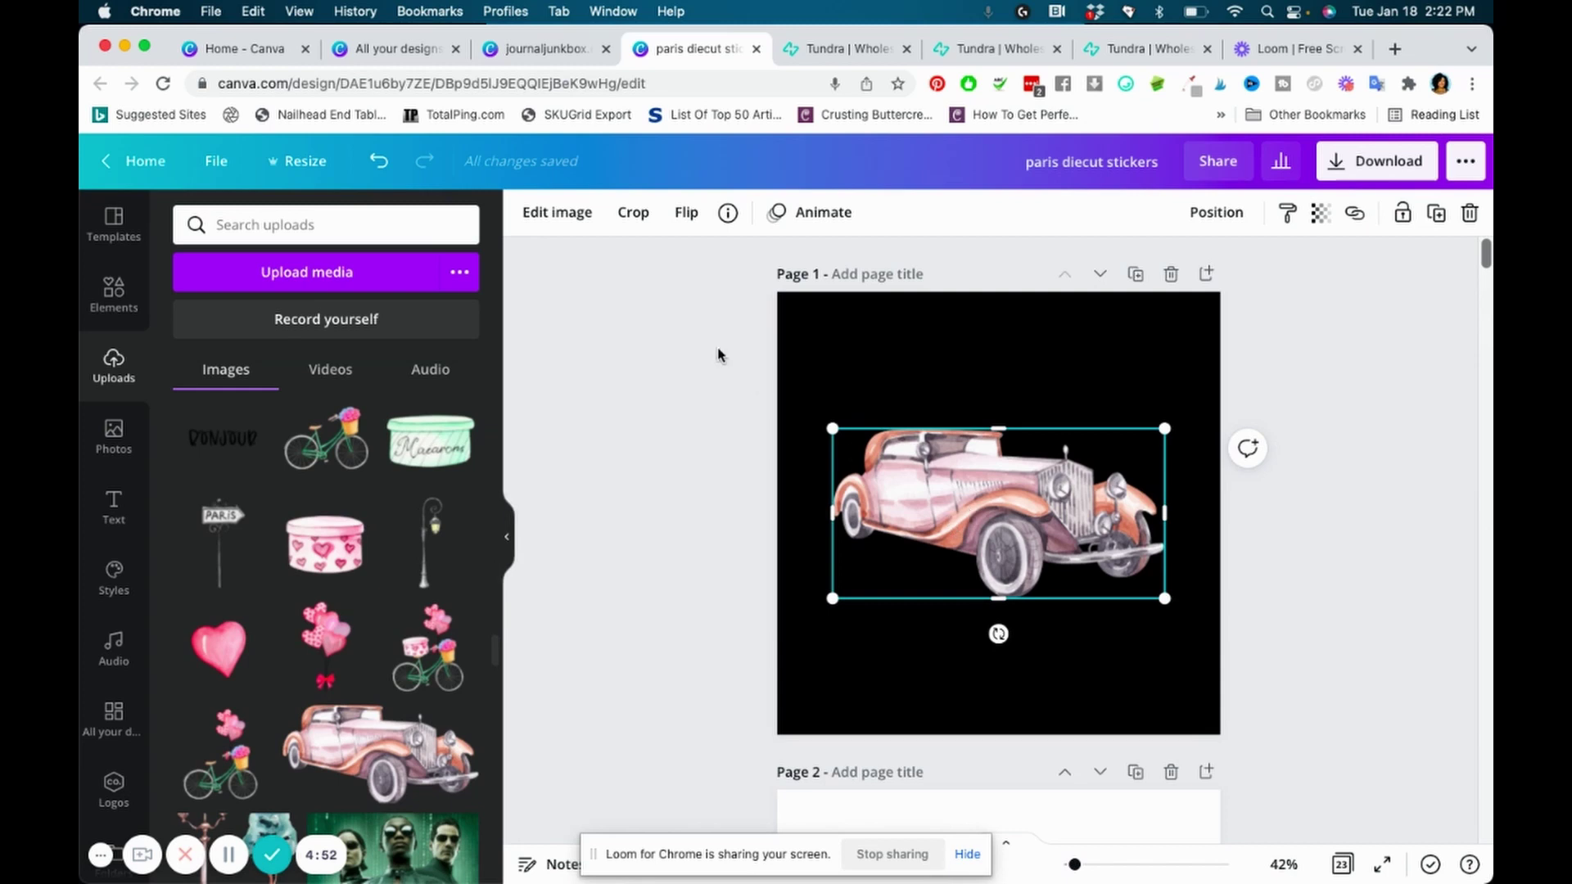
# - Apply the Glow shadow effect to the vintage car image
pyautogui.click(560, 215)
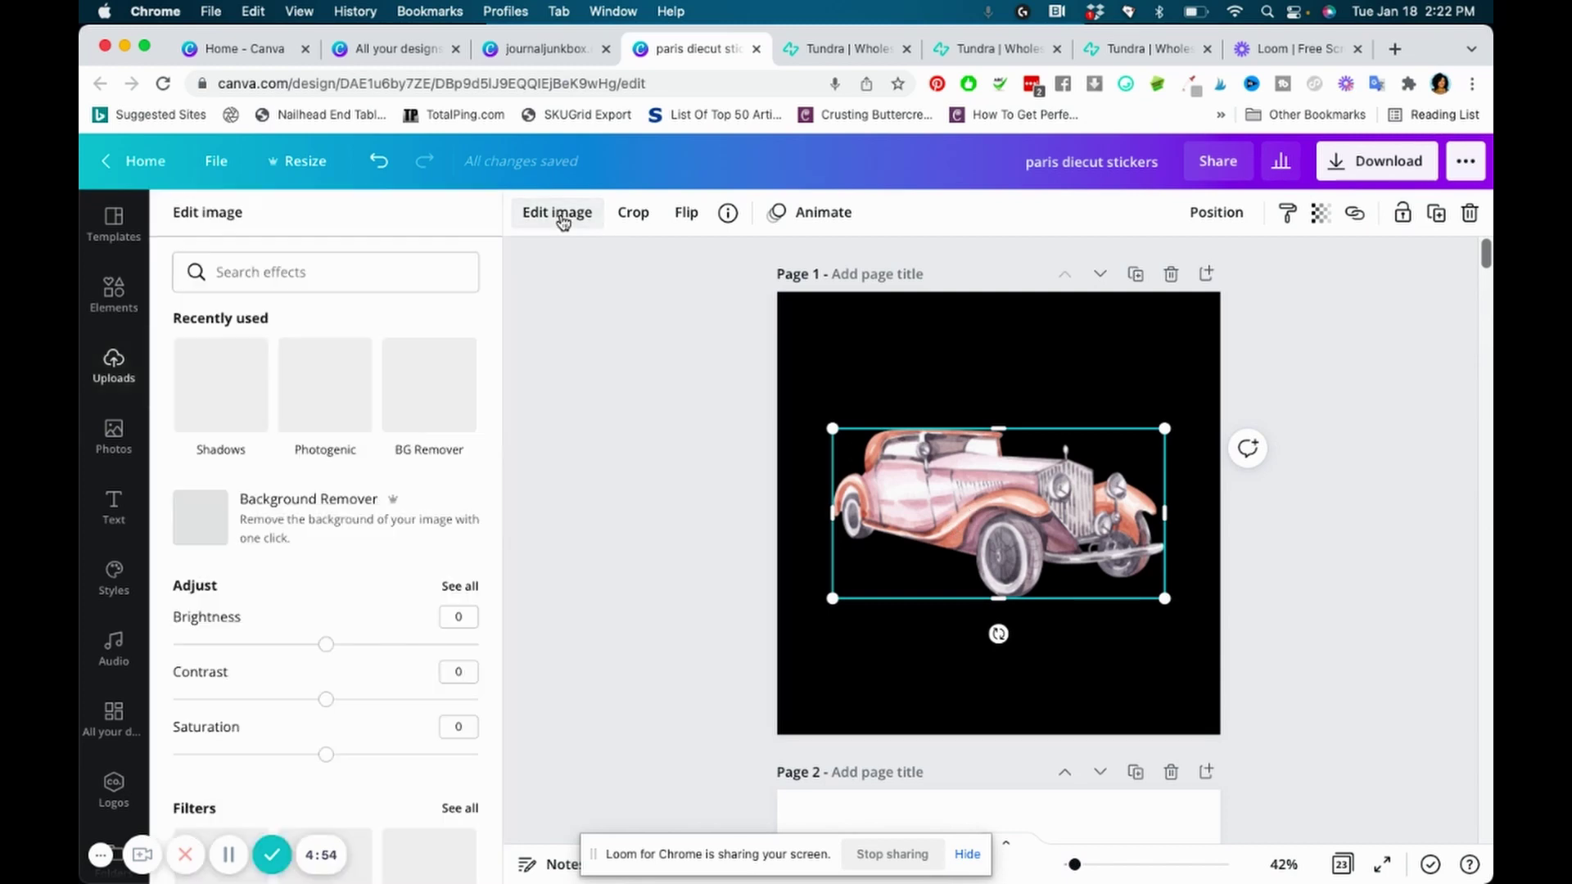
pyautogui.click(225, 382)
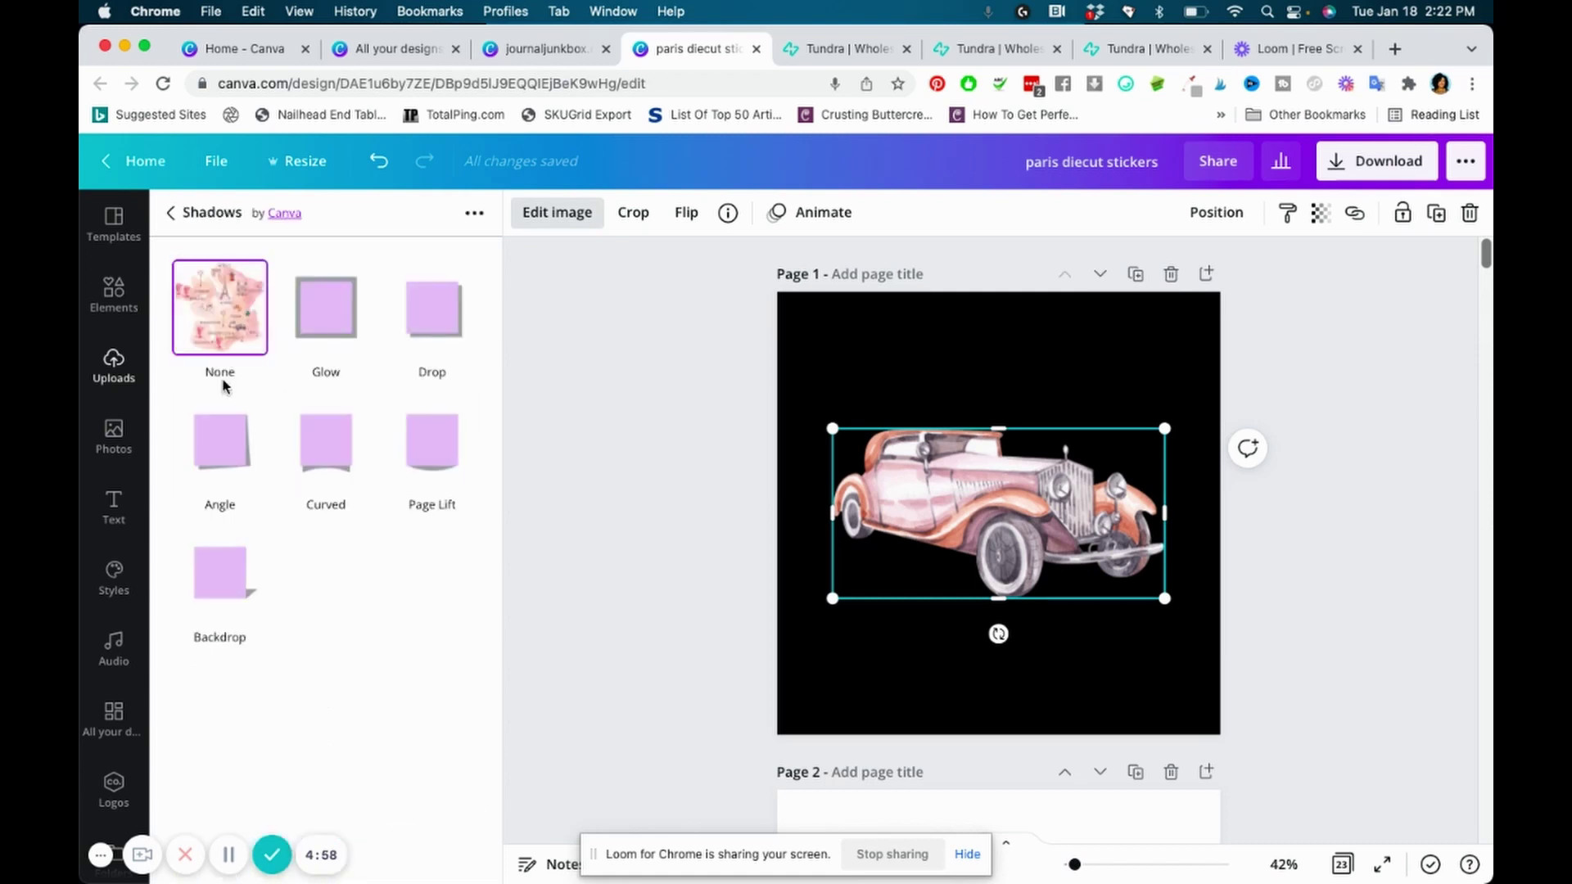
pyautogui.click(327, 319)
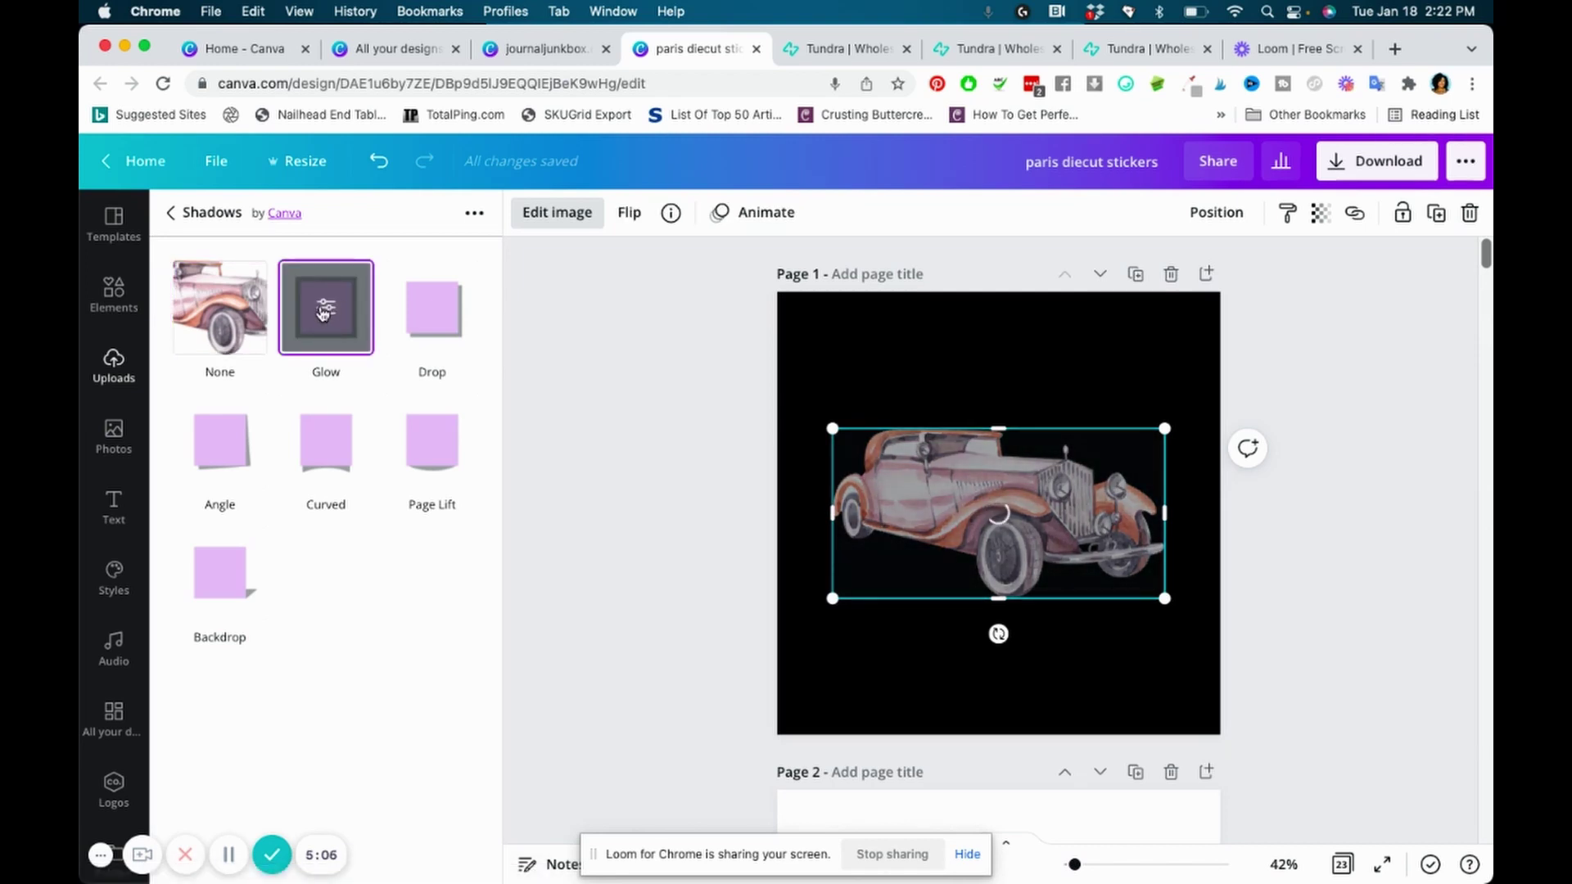
# - Set the Glow's blur to 0 and its colour to white from the brand colours
pyautogui.click(323, 312)
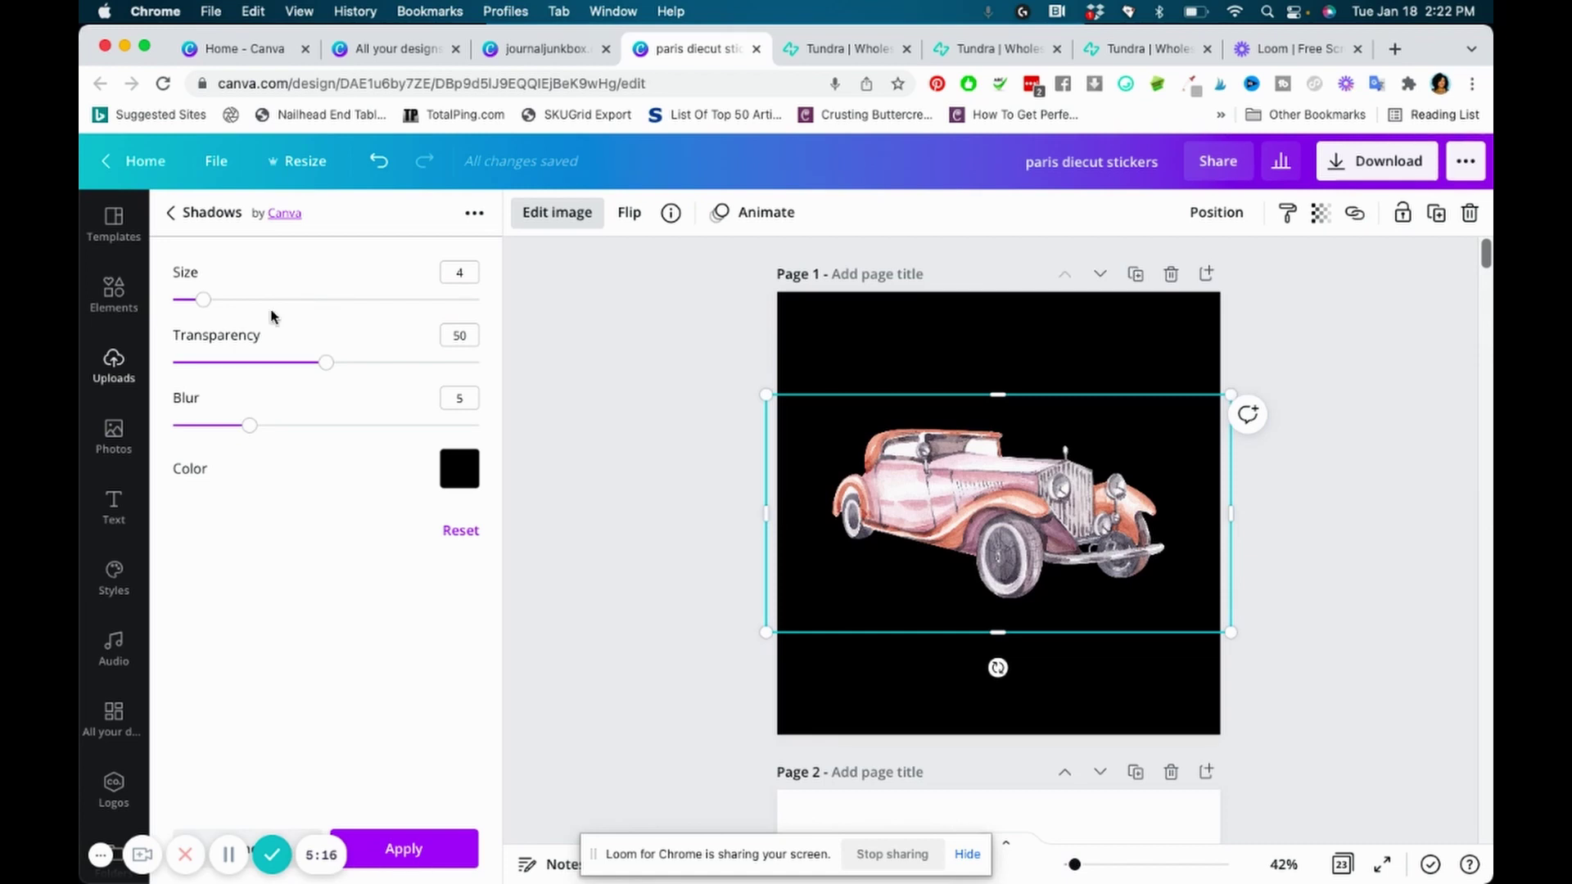
pyautogui.moveTo(248, 432); pyautogui.dragTo(137, 431)
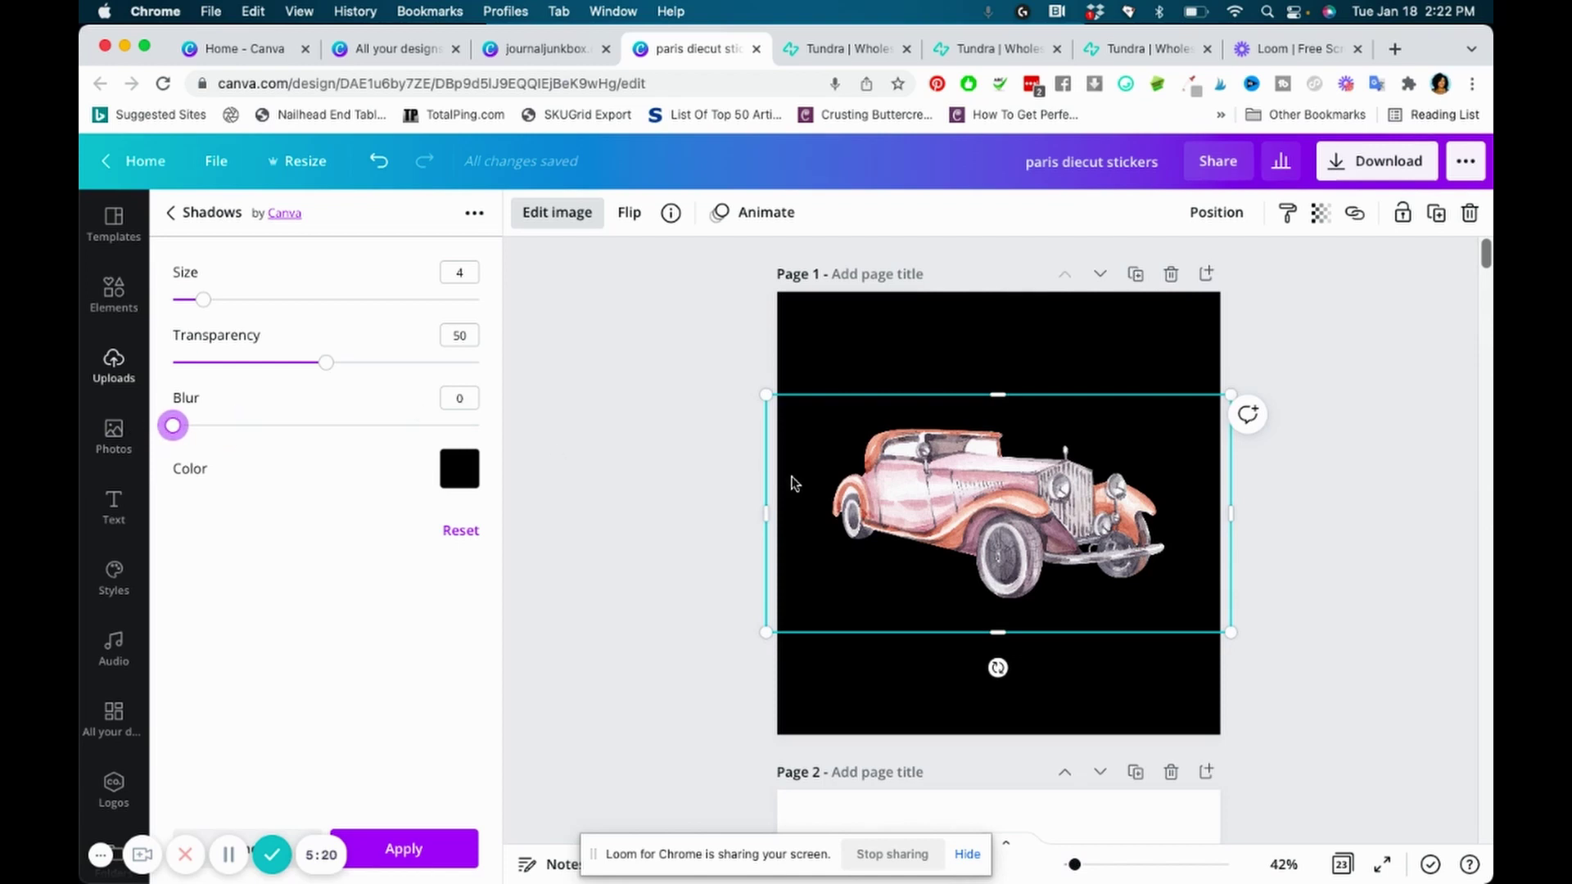
pyautogui.click(454, 473)
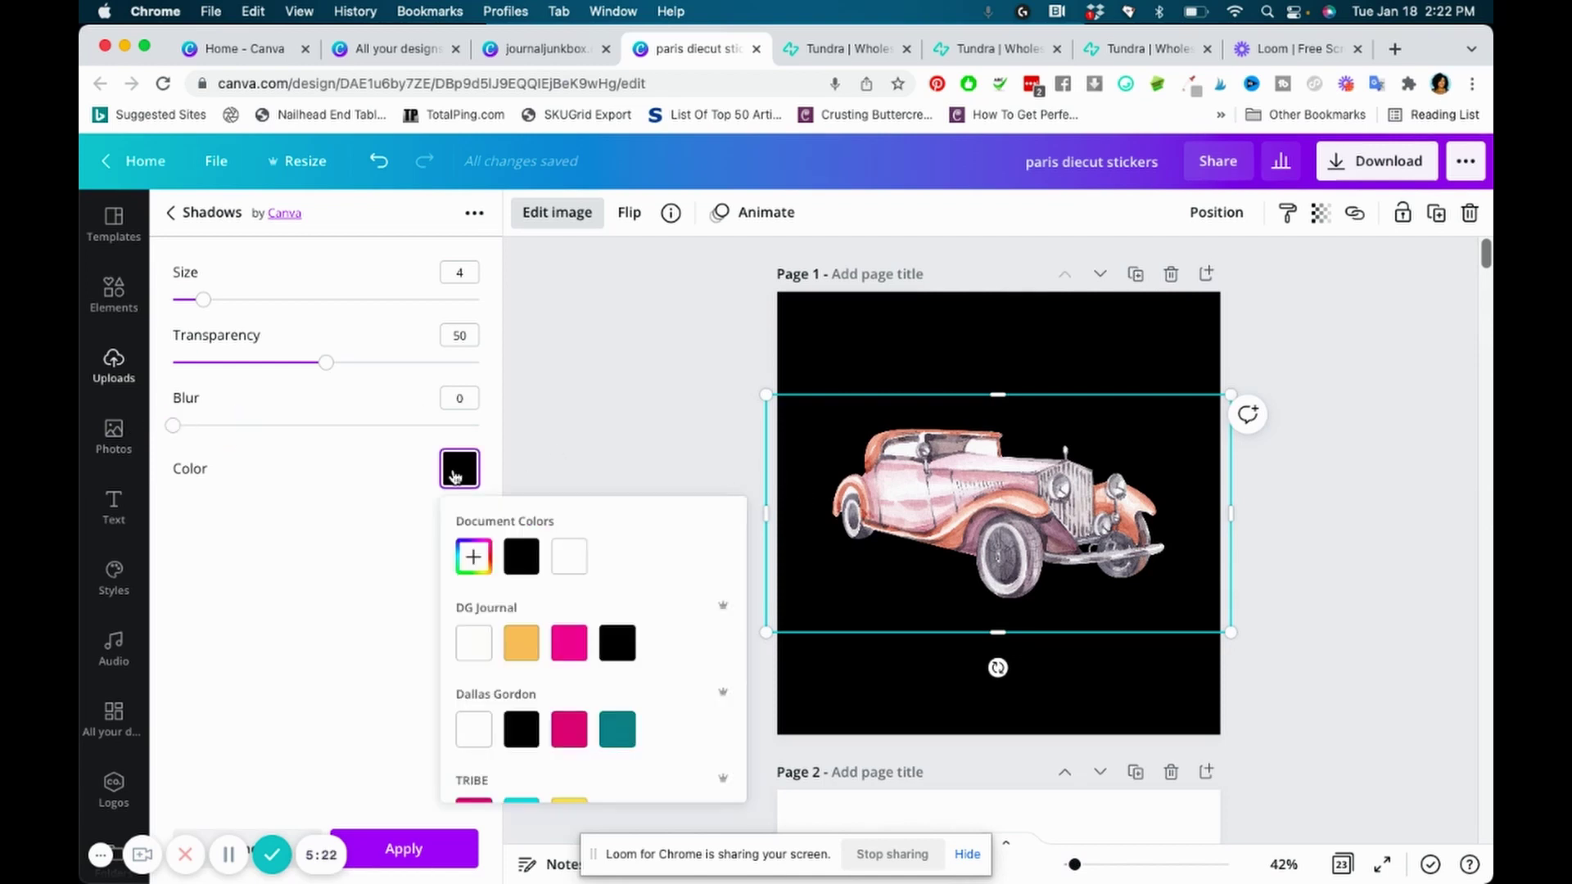
pyautogui.click(568, 566)
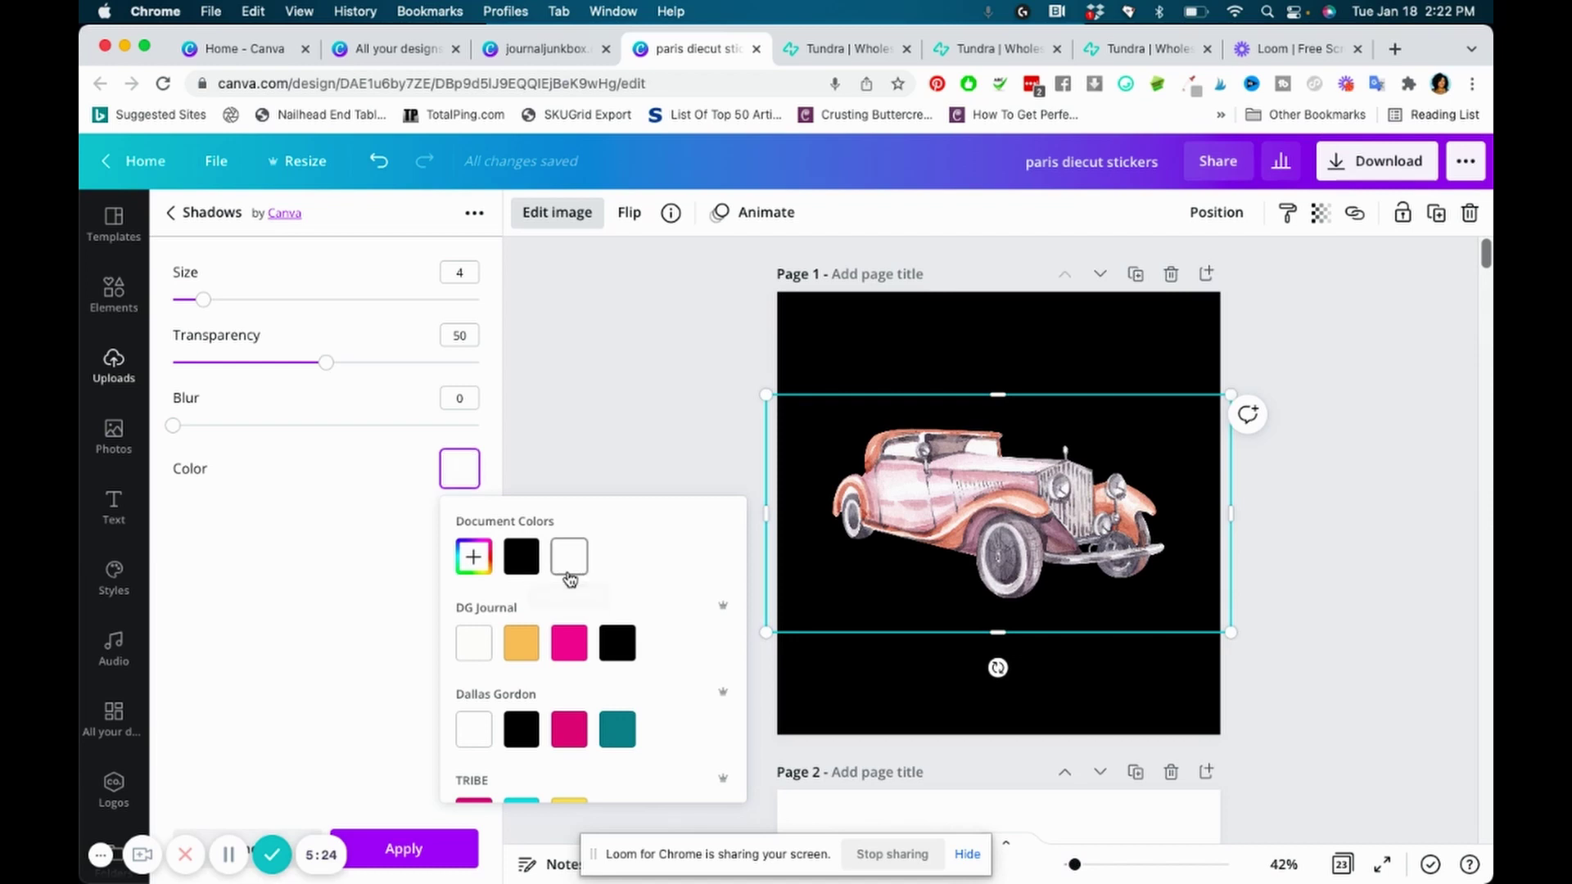
pyautogui.scroll(-3, 528, 626)
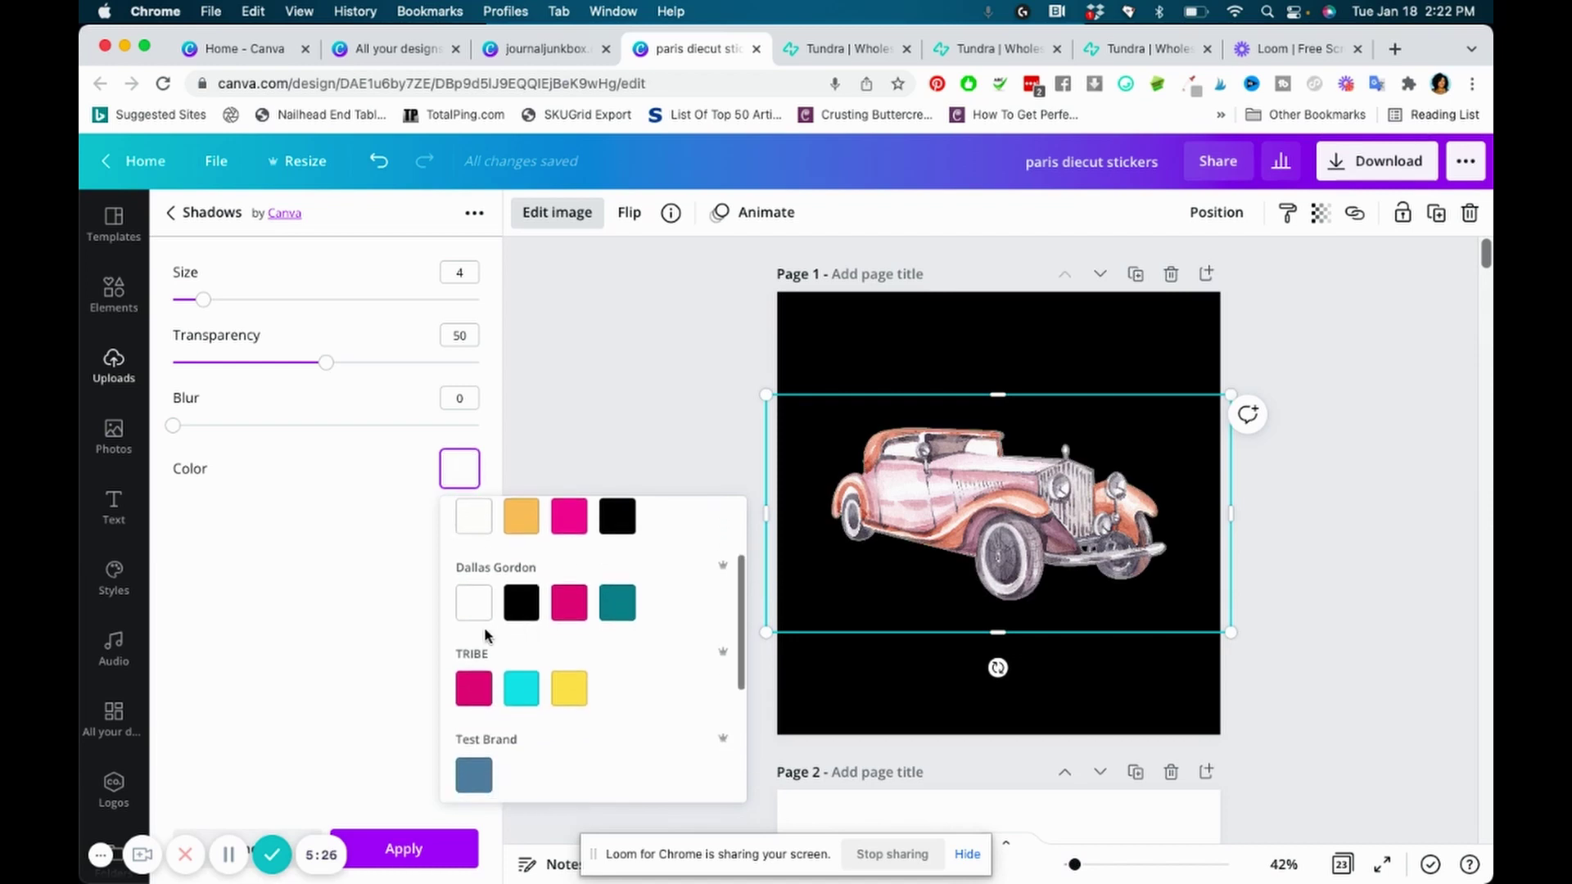
pyautogui.click(480, 614)
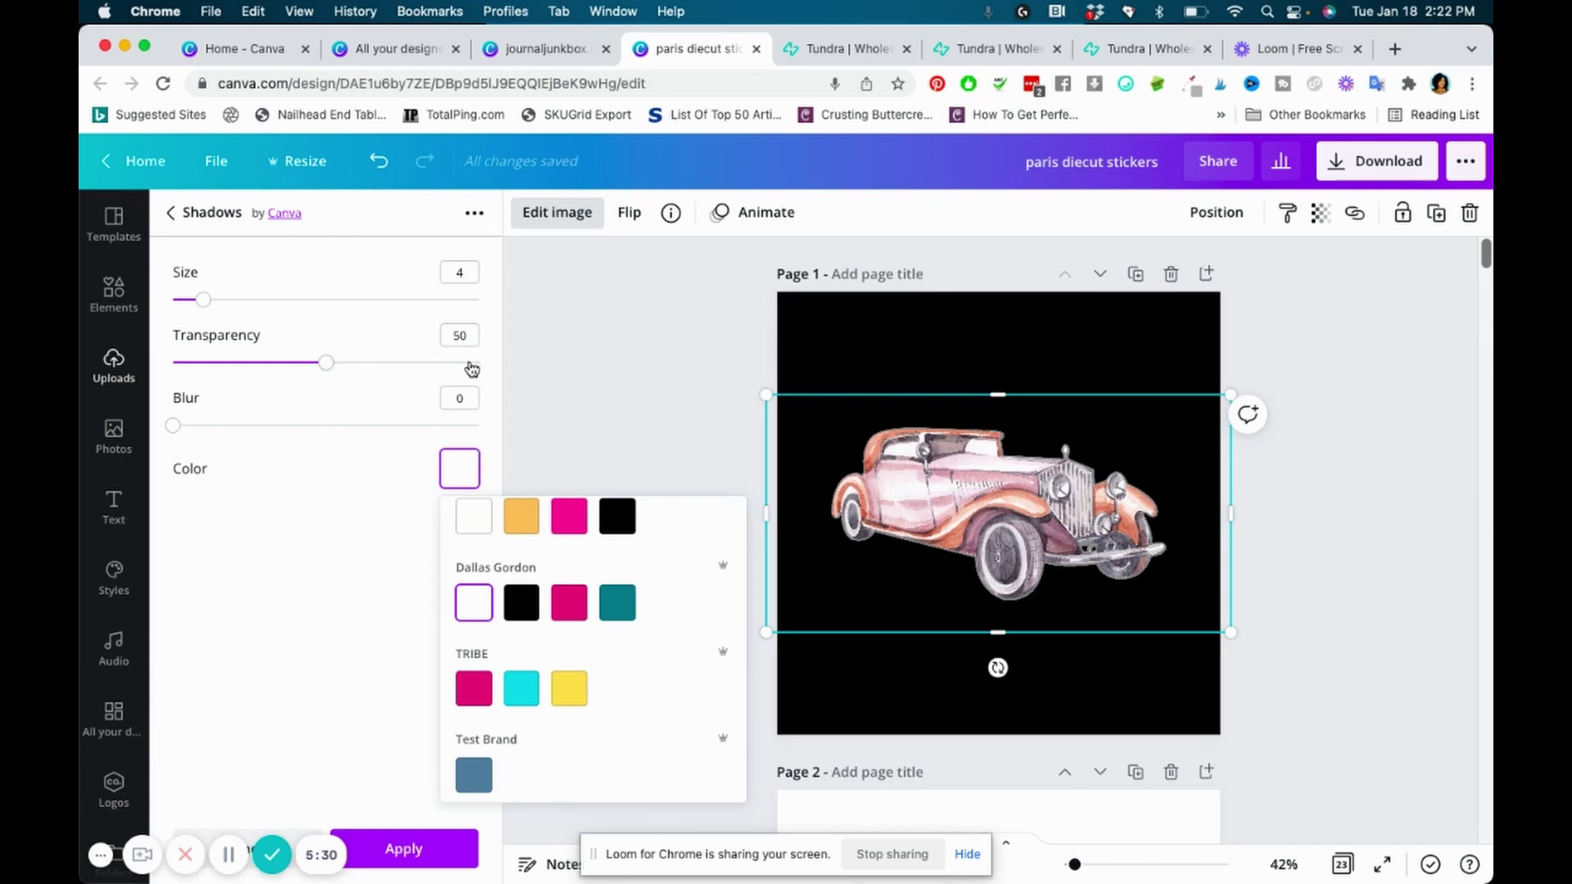
# - Raise the car's glow transparency to 100, set its size to 18, and apply it
pyautogui.moveTo(471, 369); pyautogui.dragTo(492, 370)
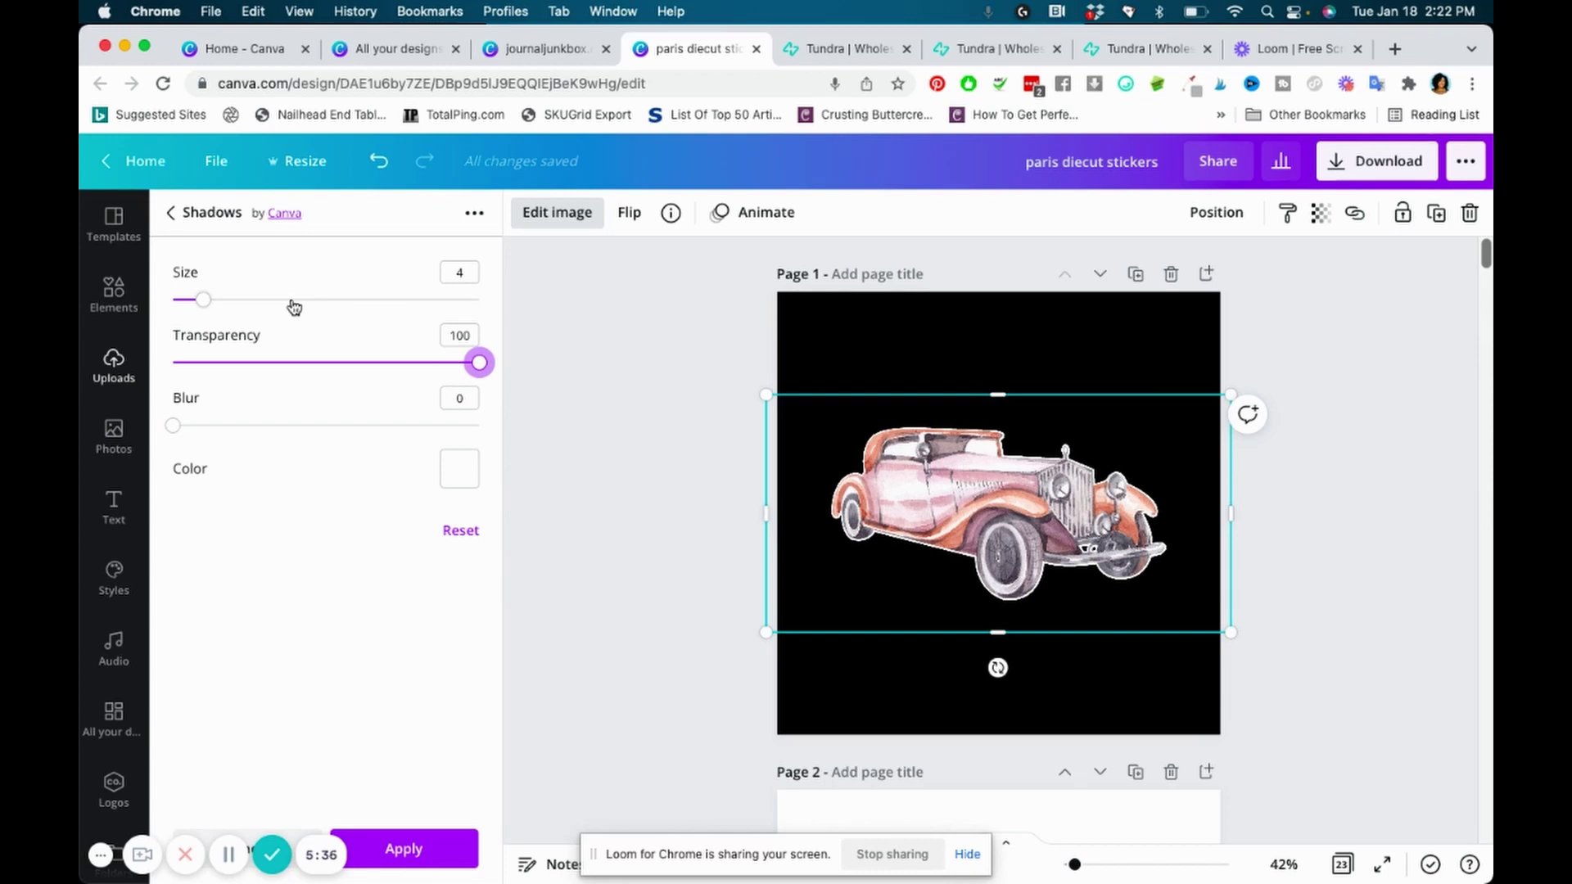
pyautogui.click(243, 302)
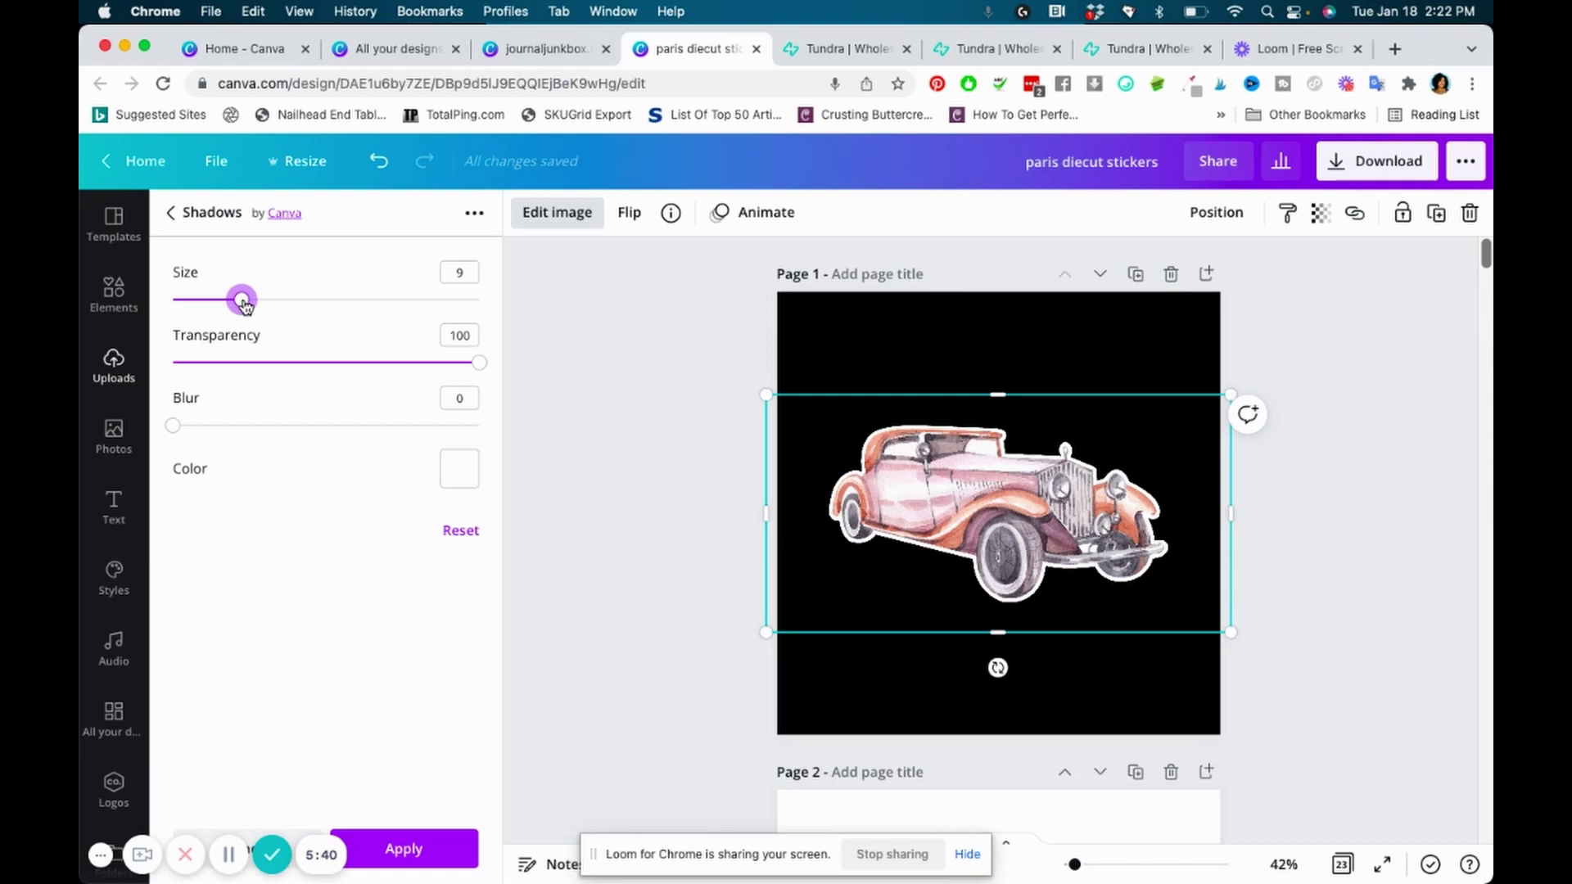
pyautogui.click(319, 302)
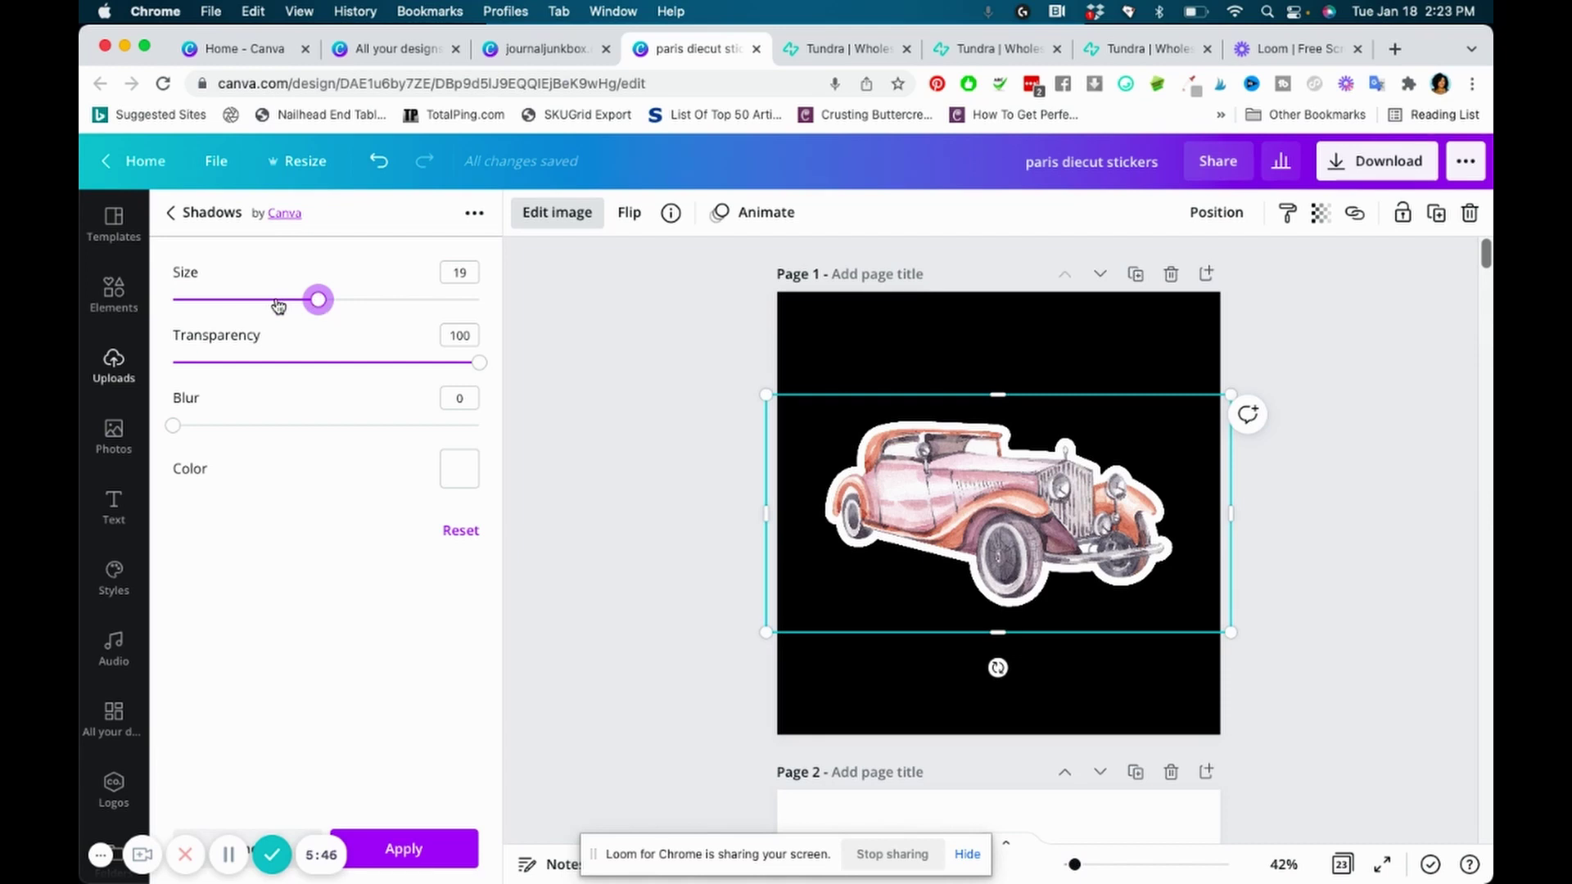
pyautogui.click(278, 301)
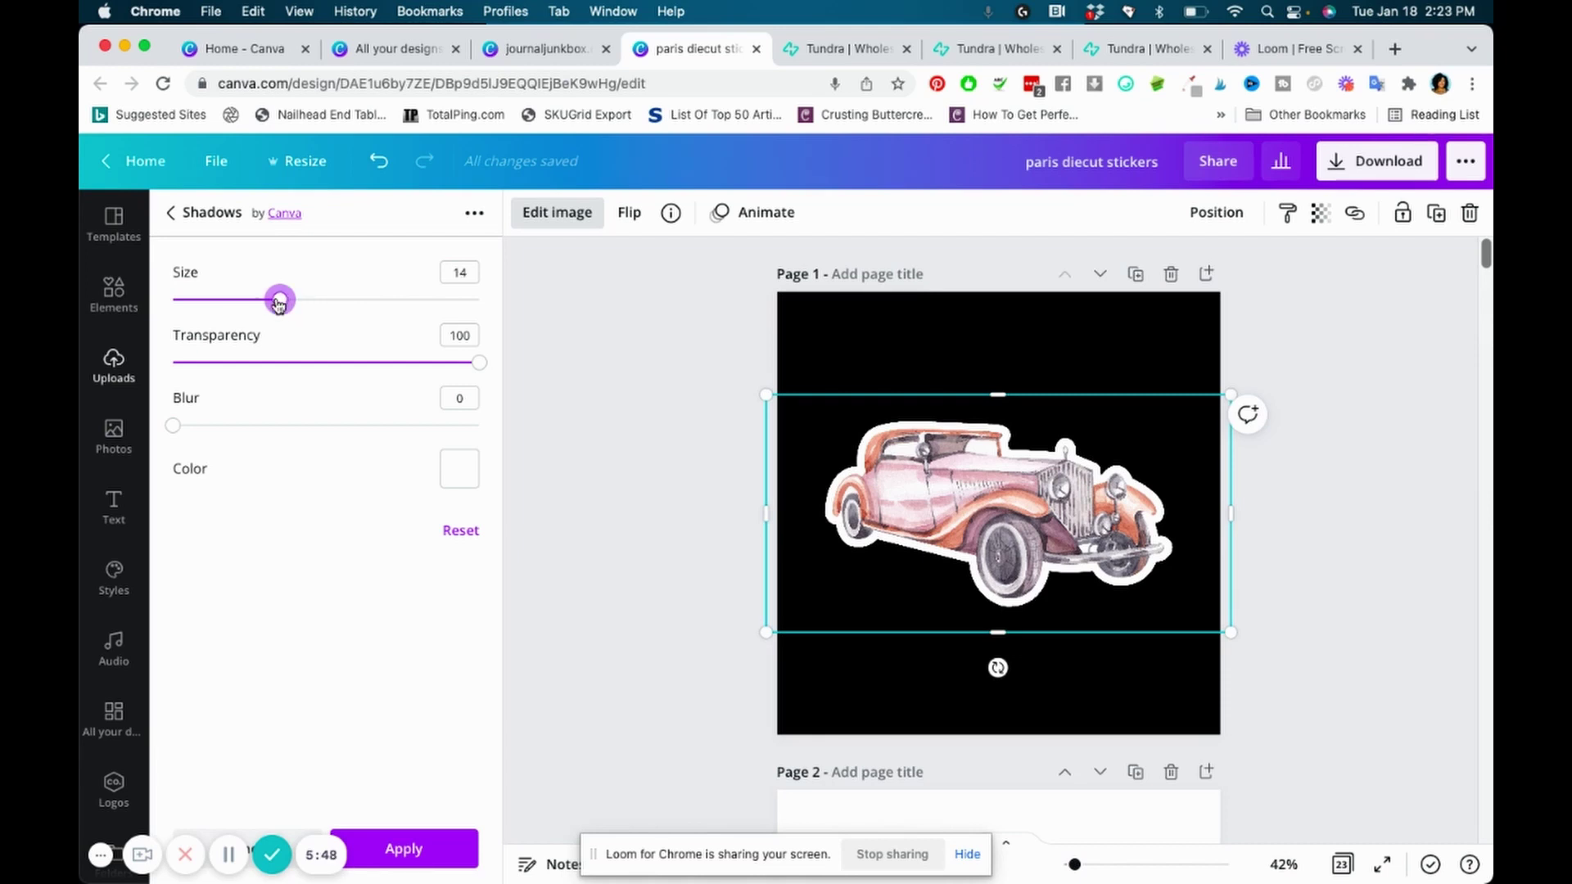
pyautogui.click(327, 302)
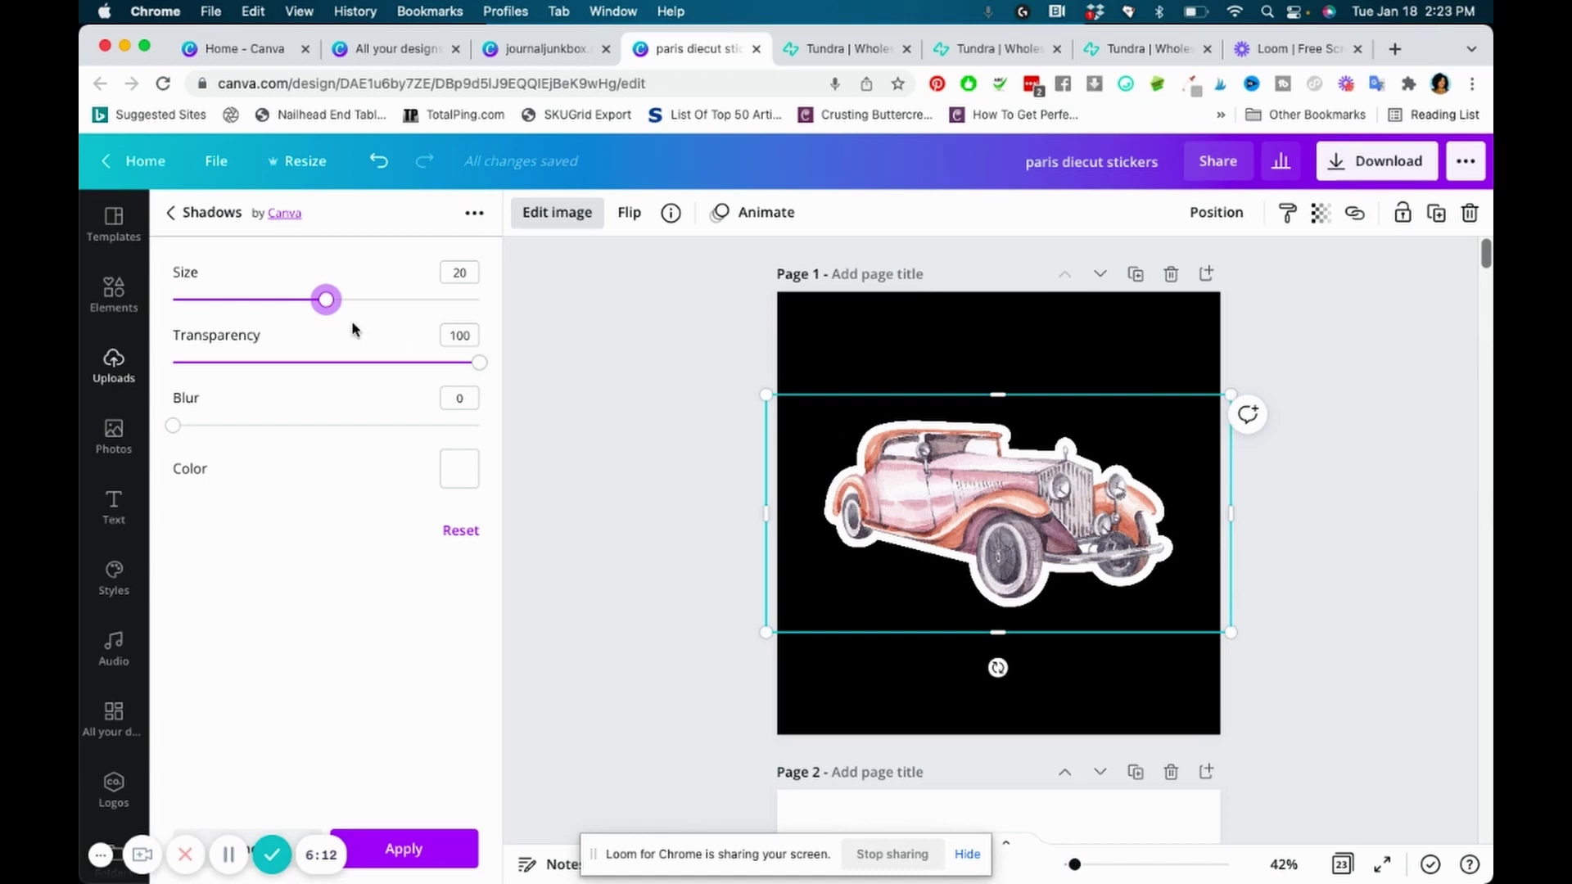
pyautogui.click(309, 300)
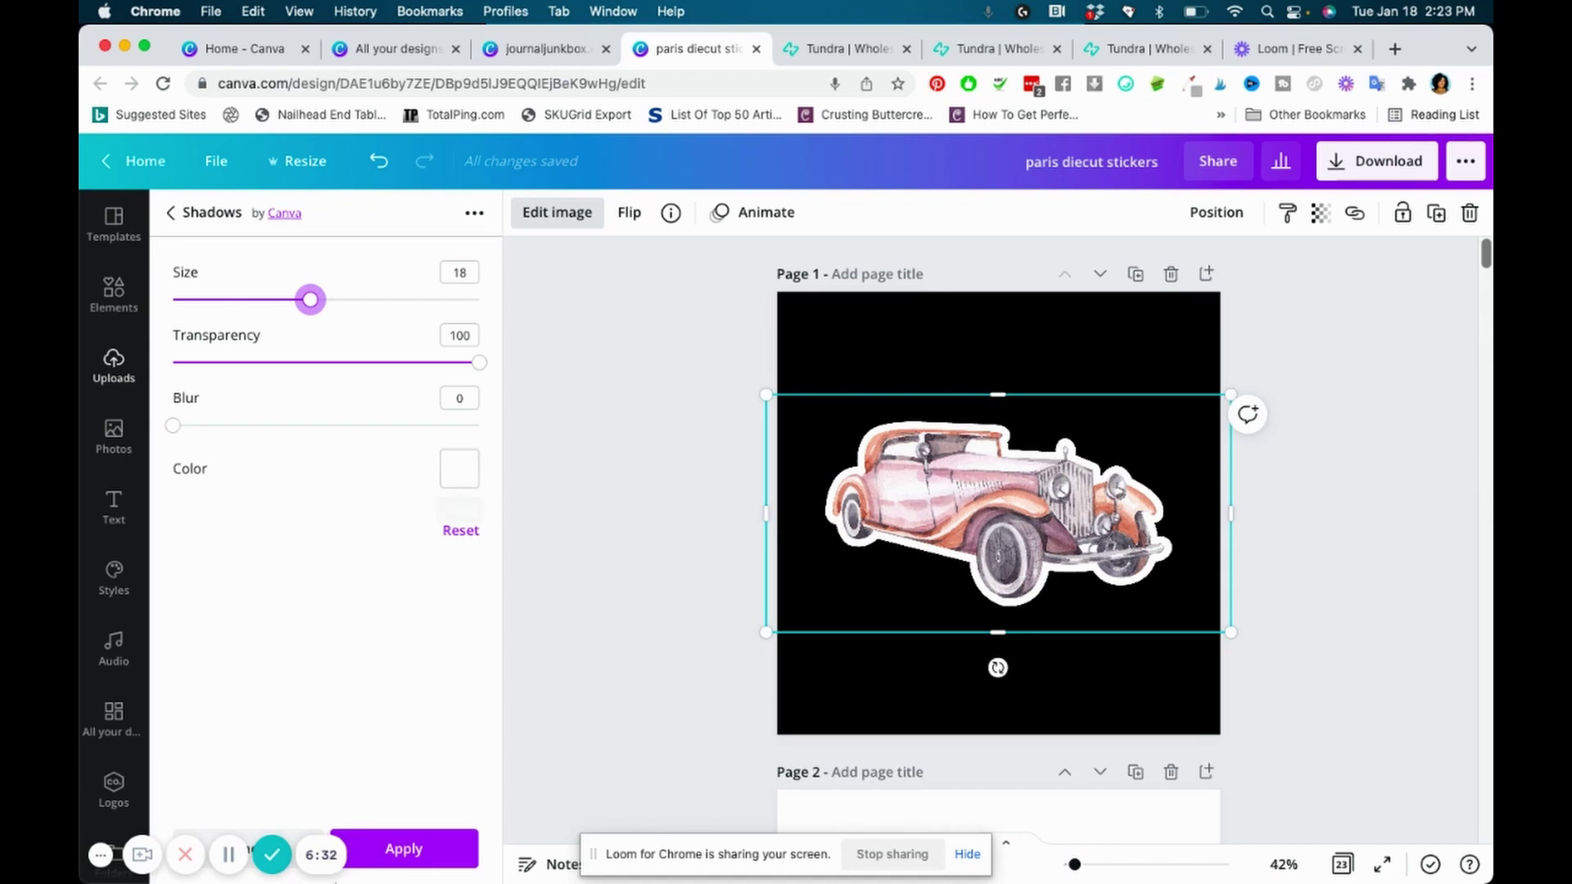
pyautogui.click(402, 851)
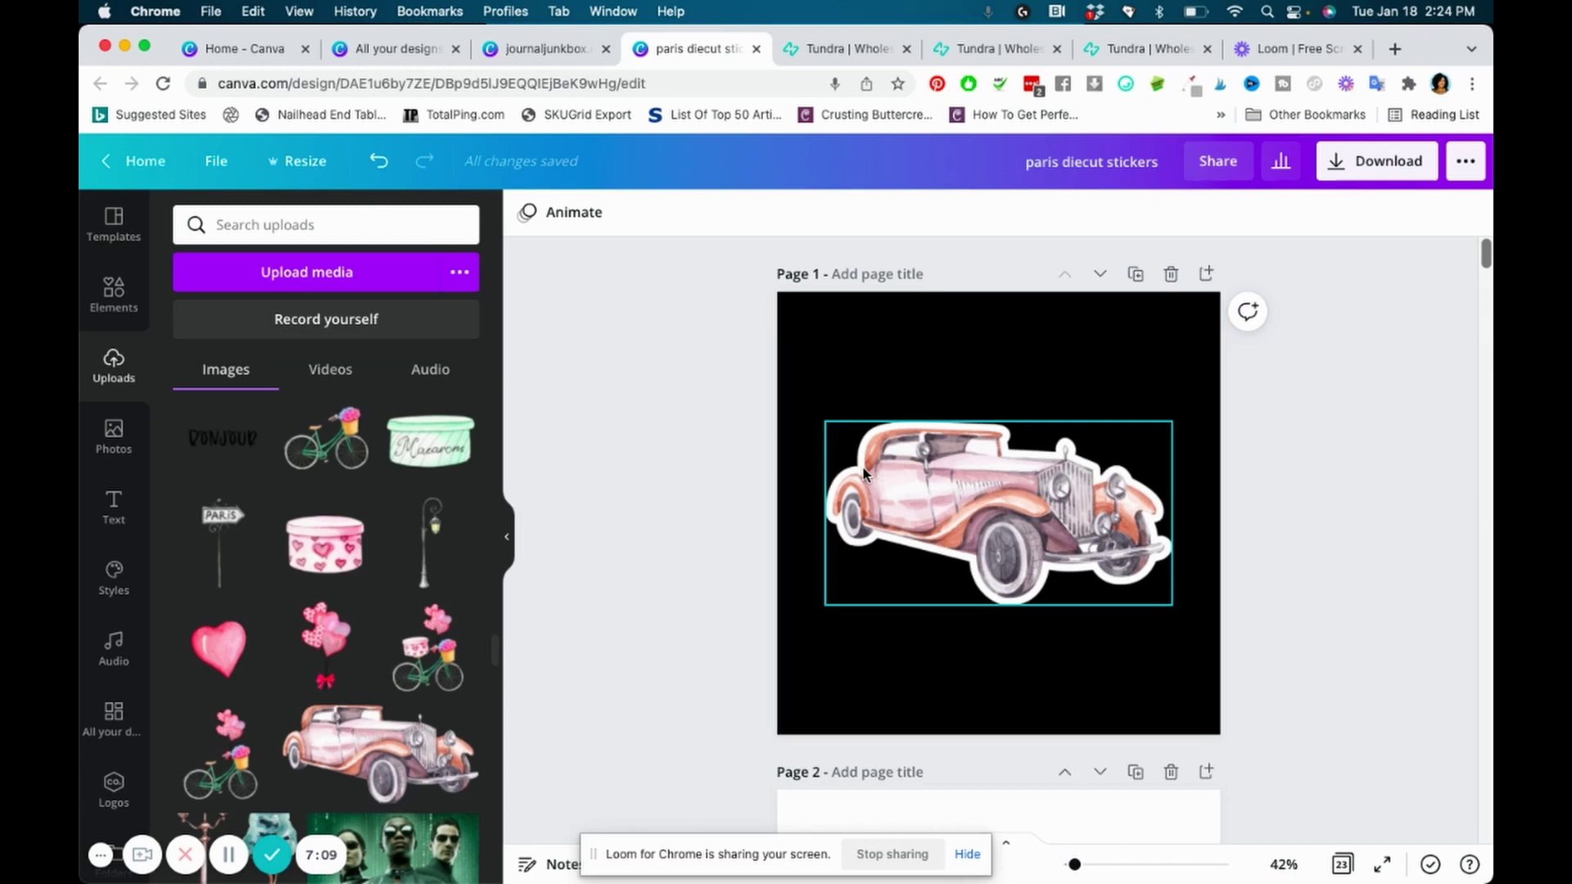
# - Deselect the car and scroll down to Page 2 with the Arc de Triomphe
pyautogui.click(1284, 513)
pyautogui.scroll(-3, 1283, 512)
pyautogui.scroll(-3, 1284, 513)
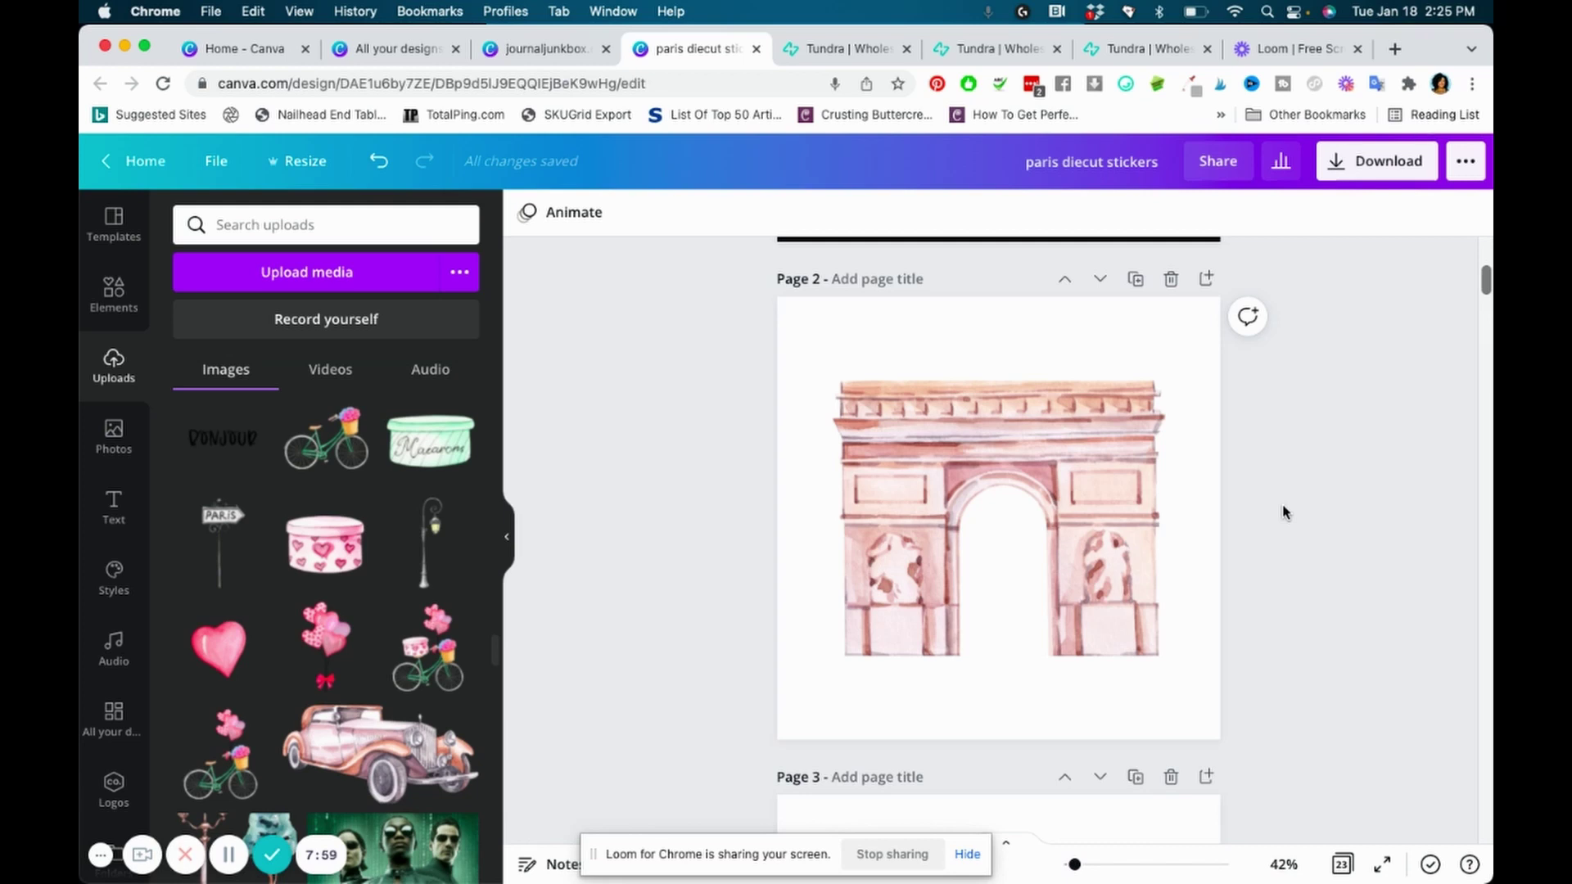
# - Make Page 2's background black from Document Colors and select the Arc de Triomphe
pyautogui.click(1015, 526)
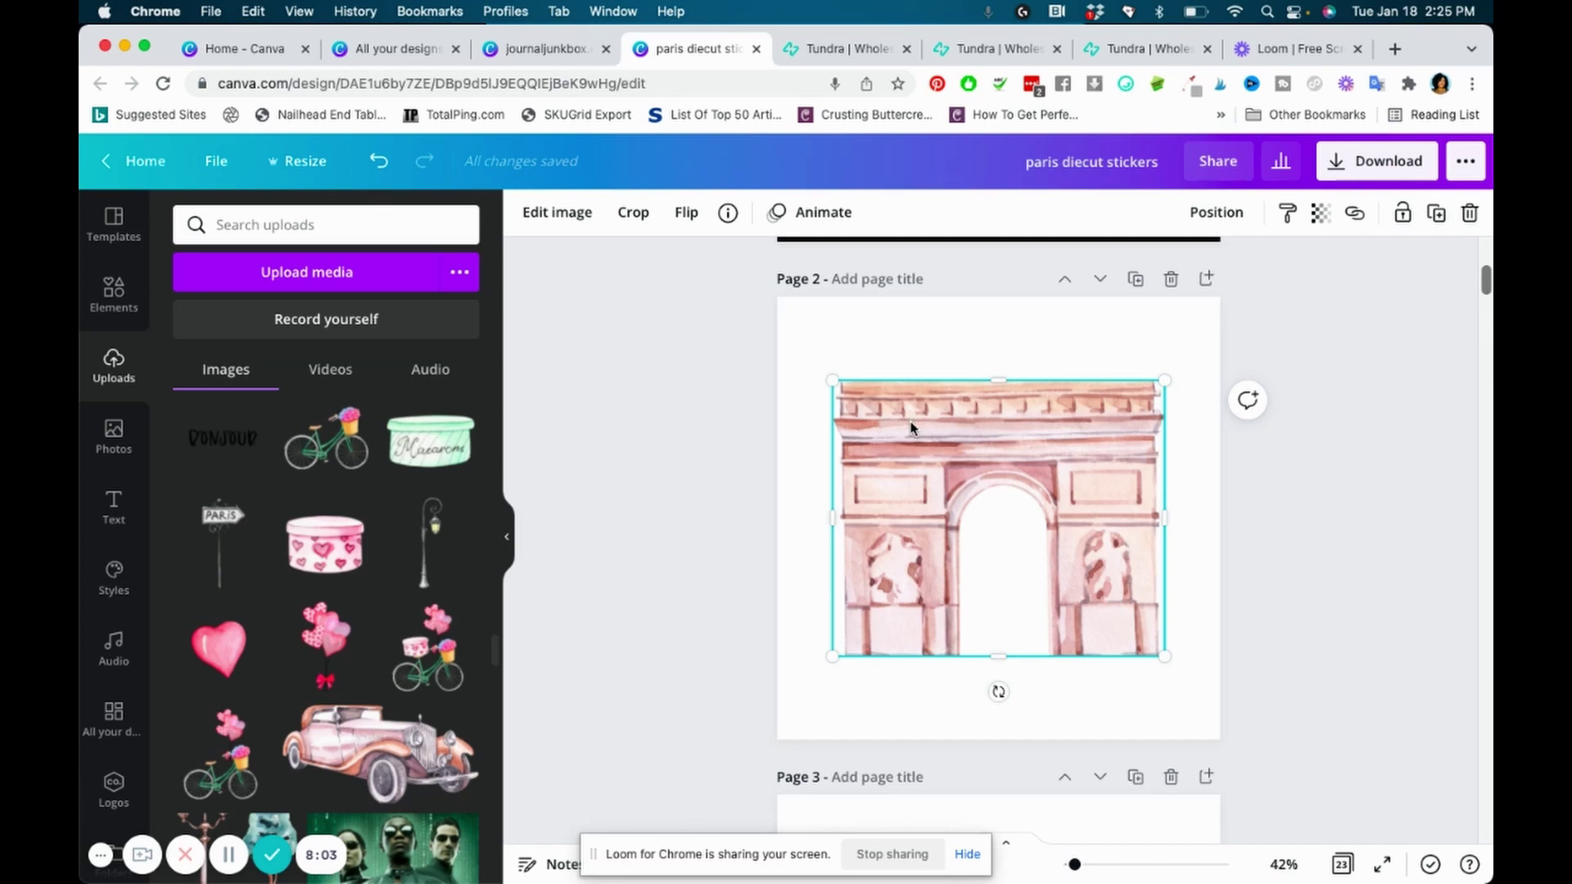
pyautogui.click(965, 312)
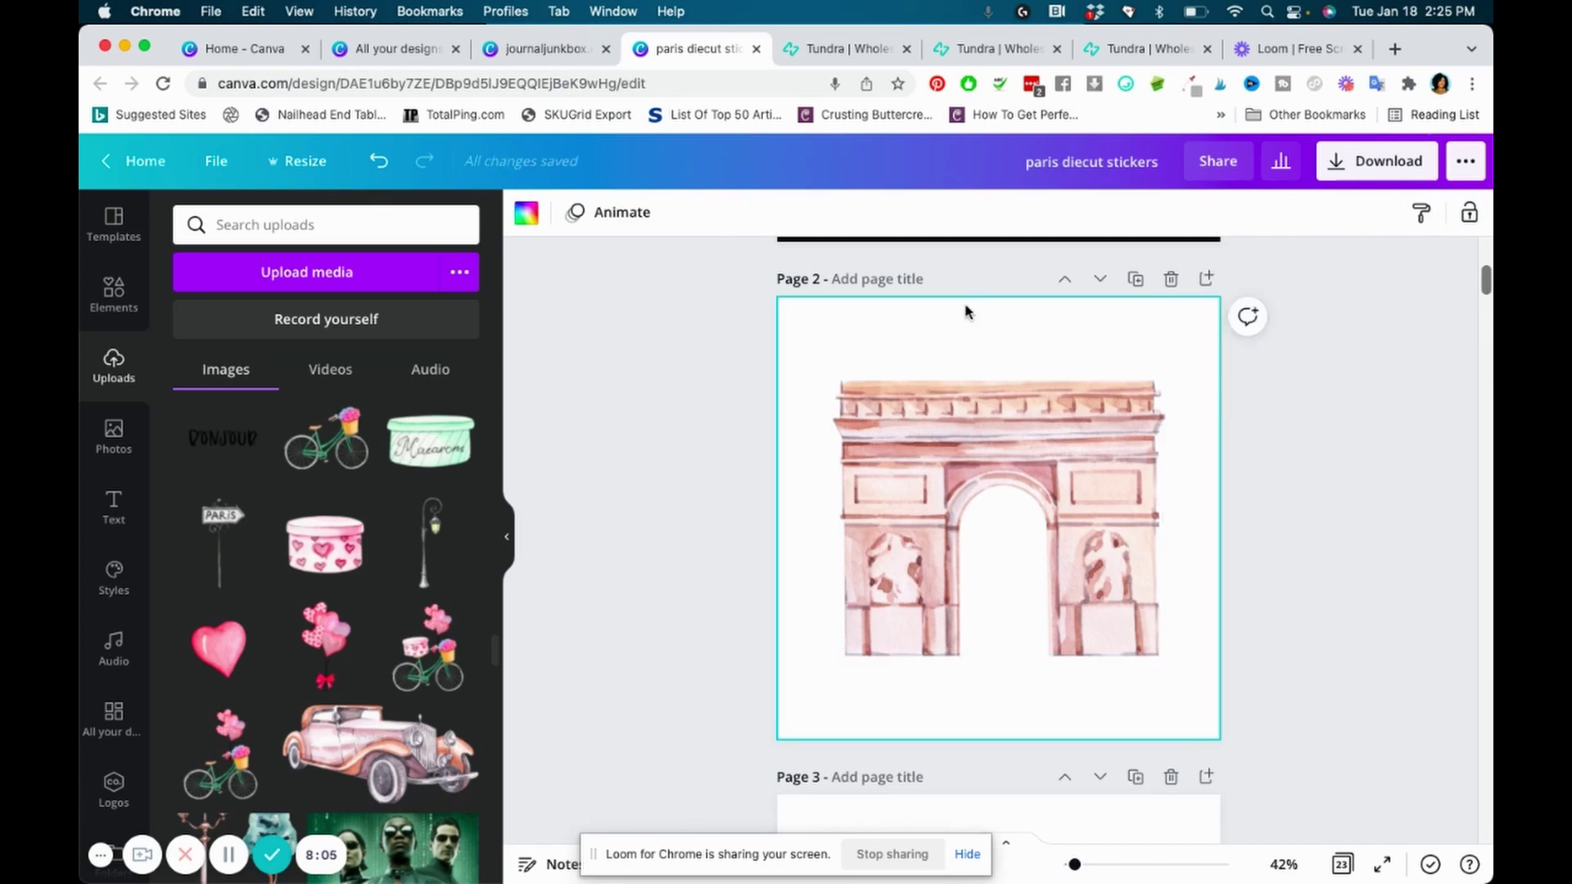
pyautogui.click(528, 214)
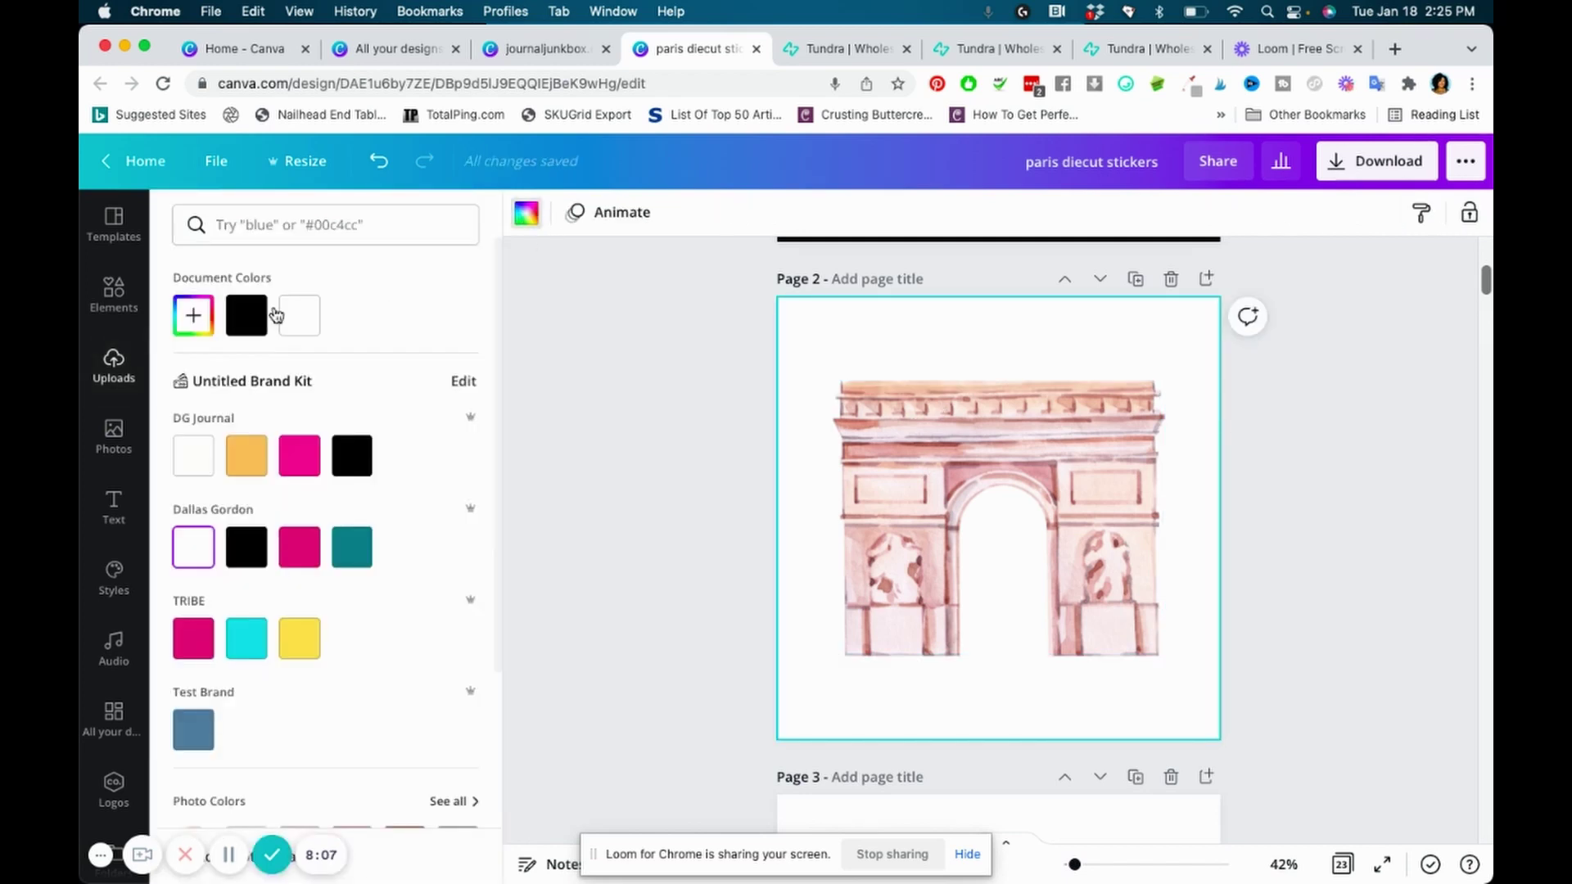
pyautogui.click(246, 315)
pyautogui.click(892, 430)
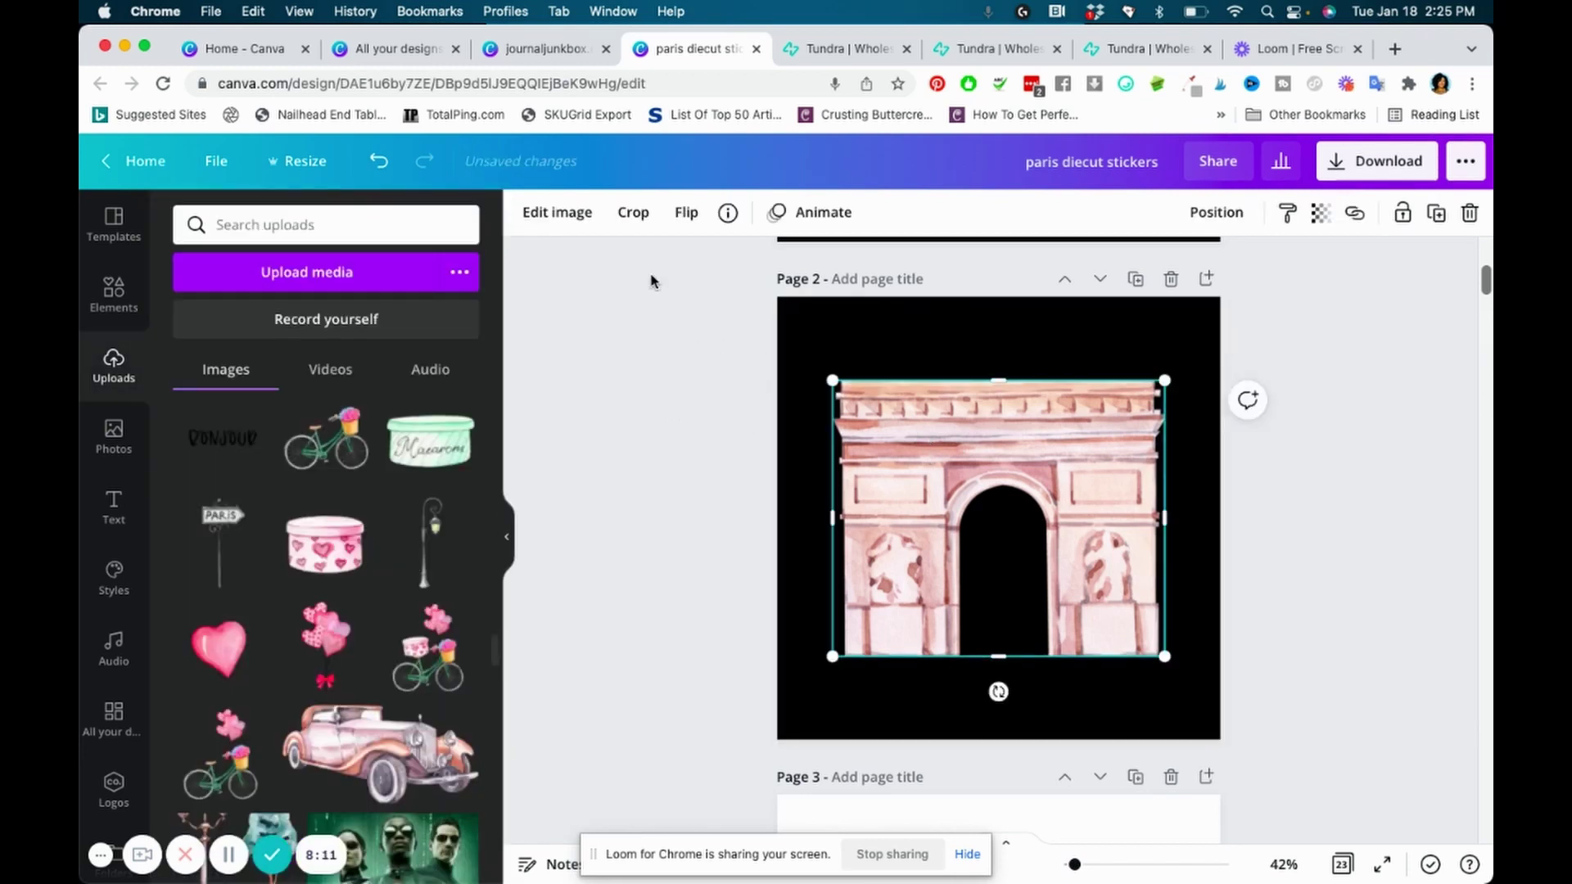
# - Apply the Glow shadow effect to the Arc de Triomphe image
pyautogui.click(586, 229)
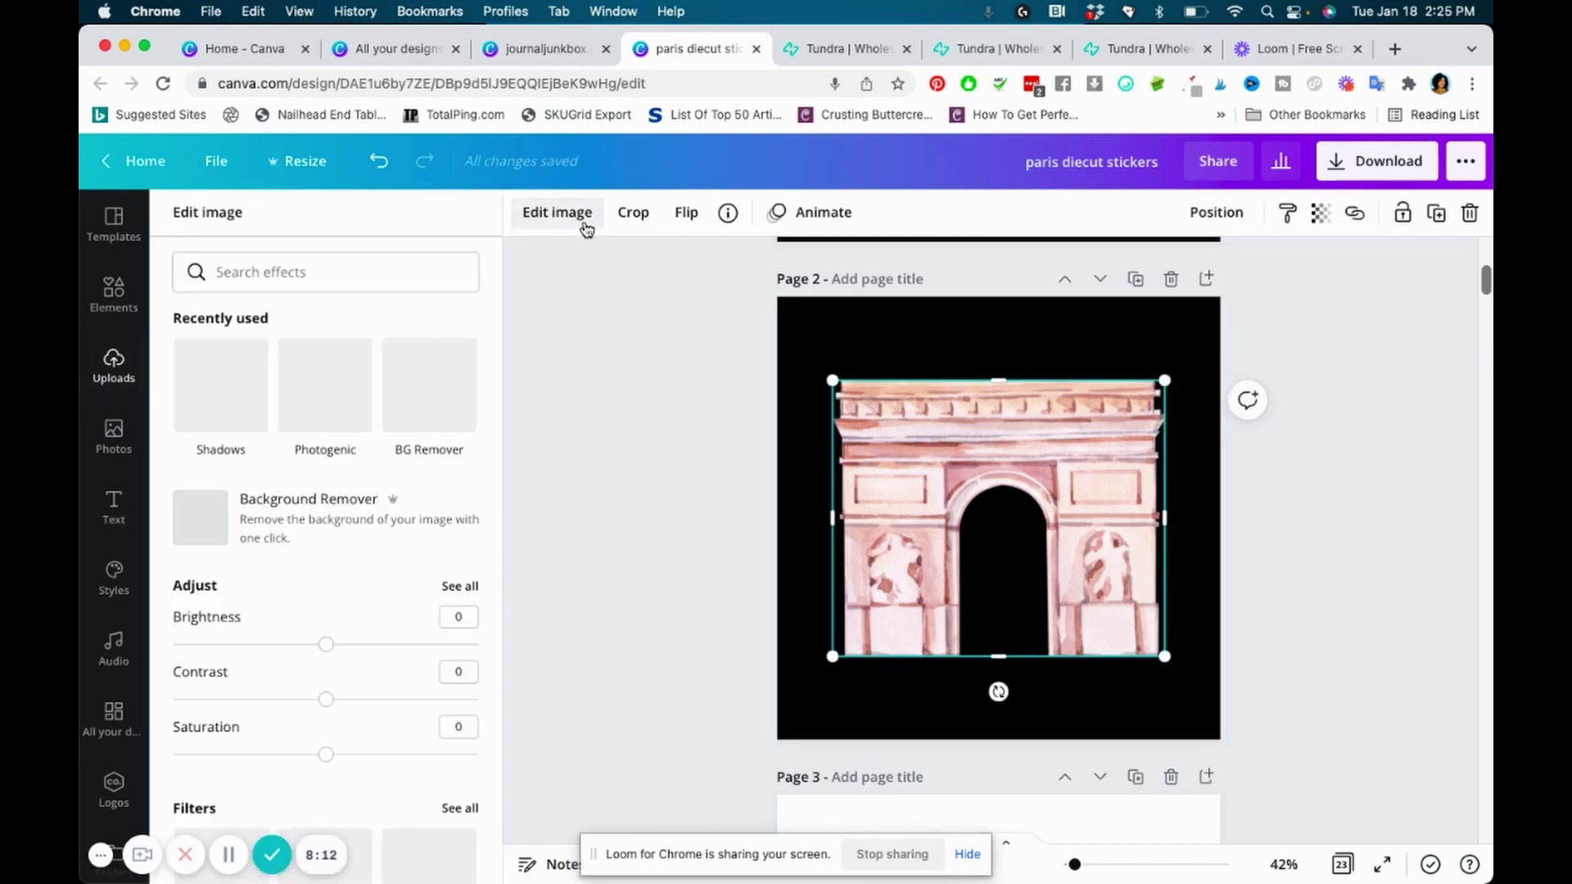
pyautogui.click(227, 397)
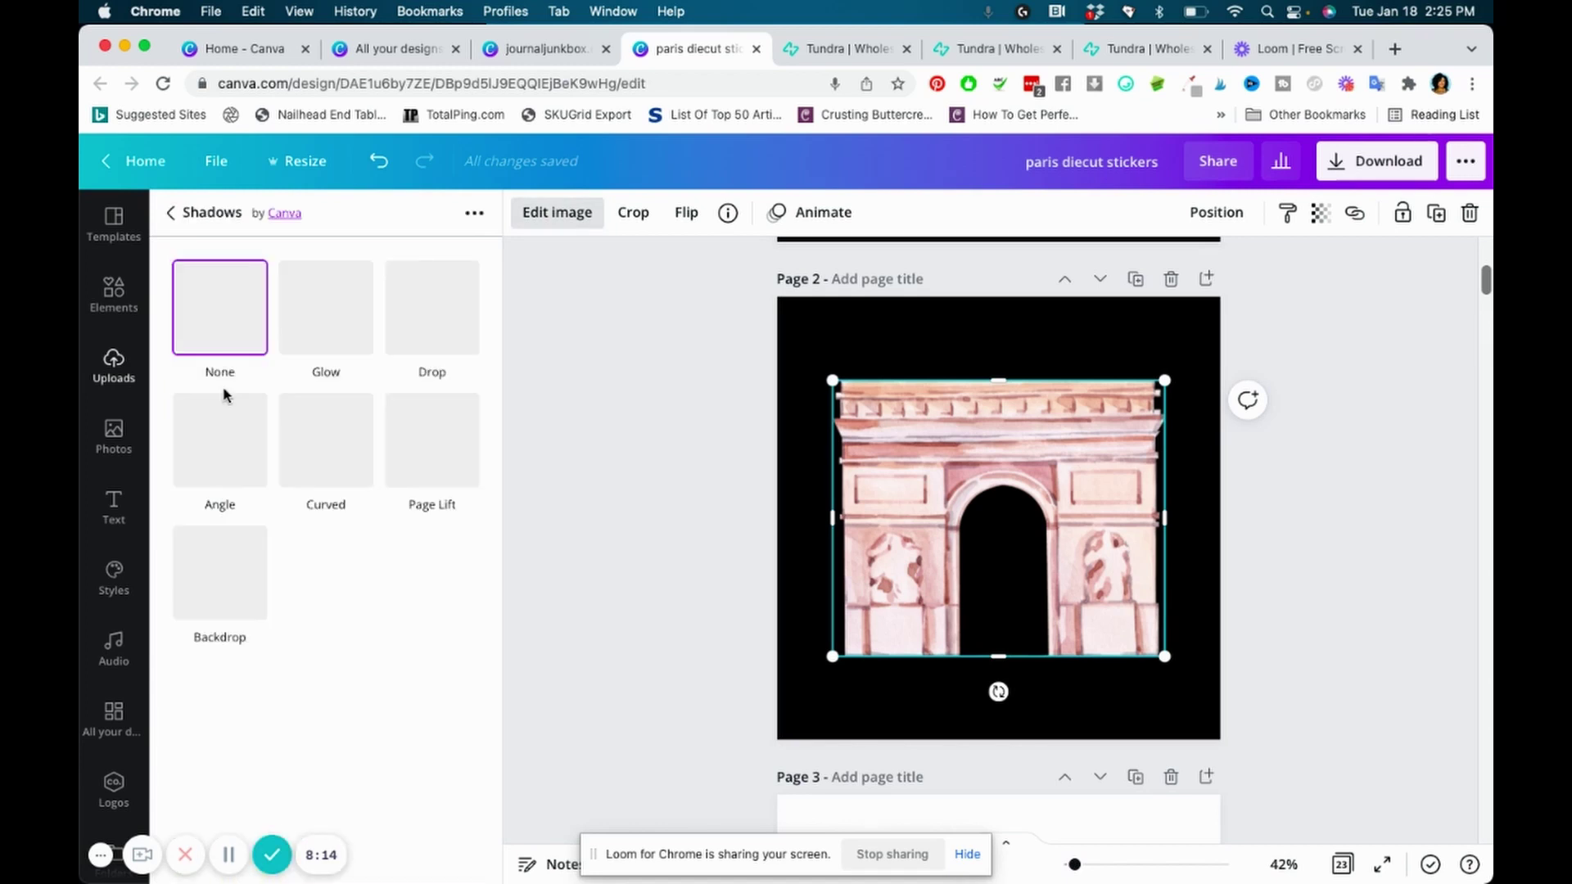
pyautogui.click(335, 328)
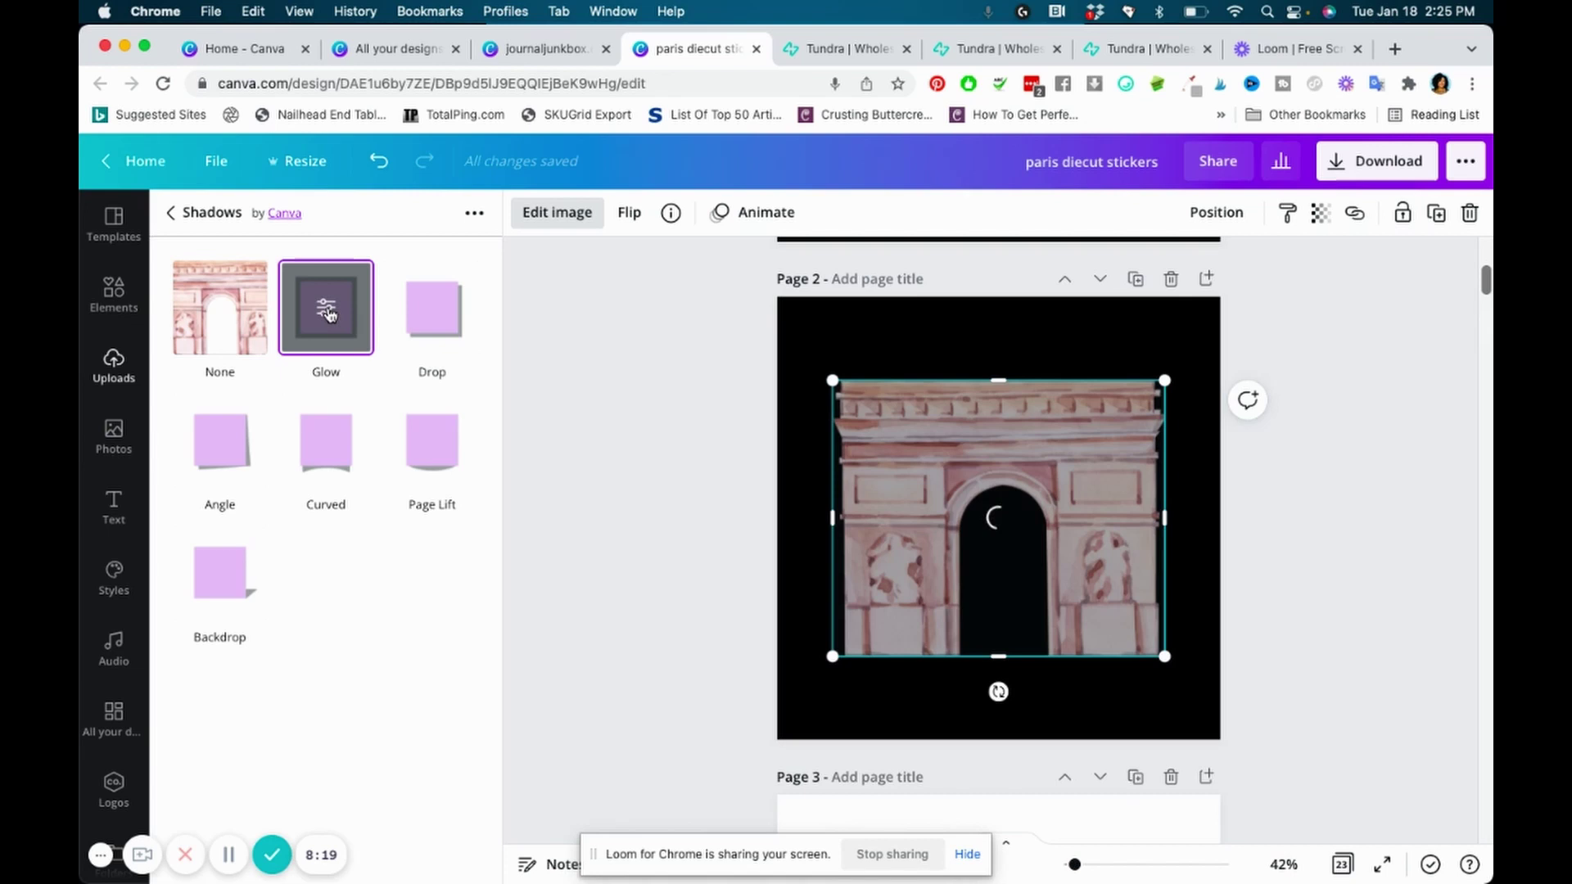
# - Set the Glow's blur to 0 and its colour to white
pyautogui.click(327, 309)
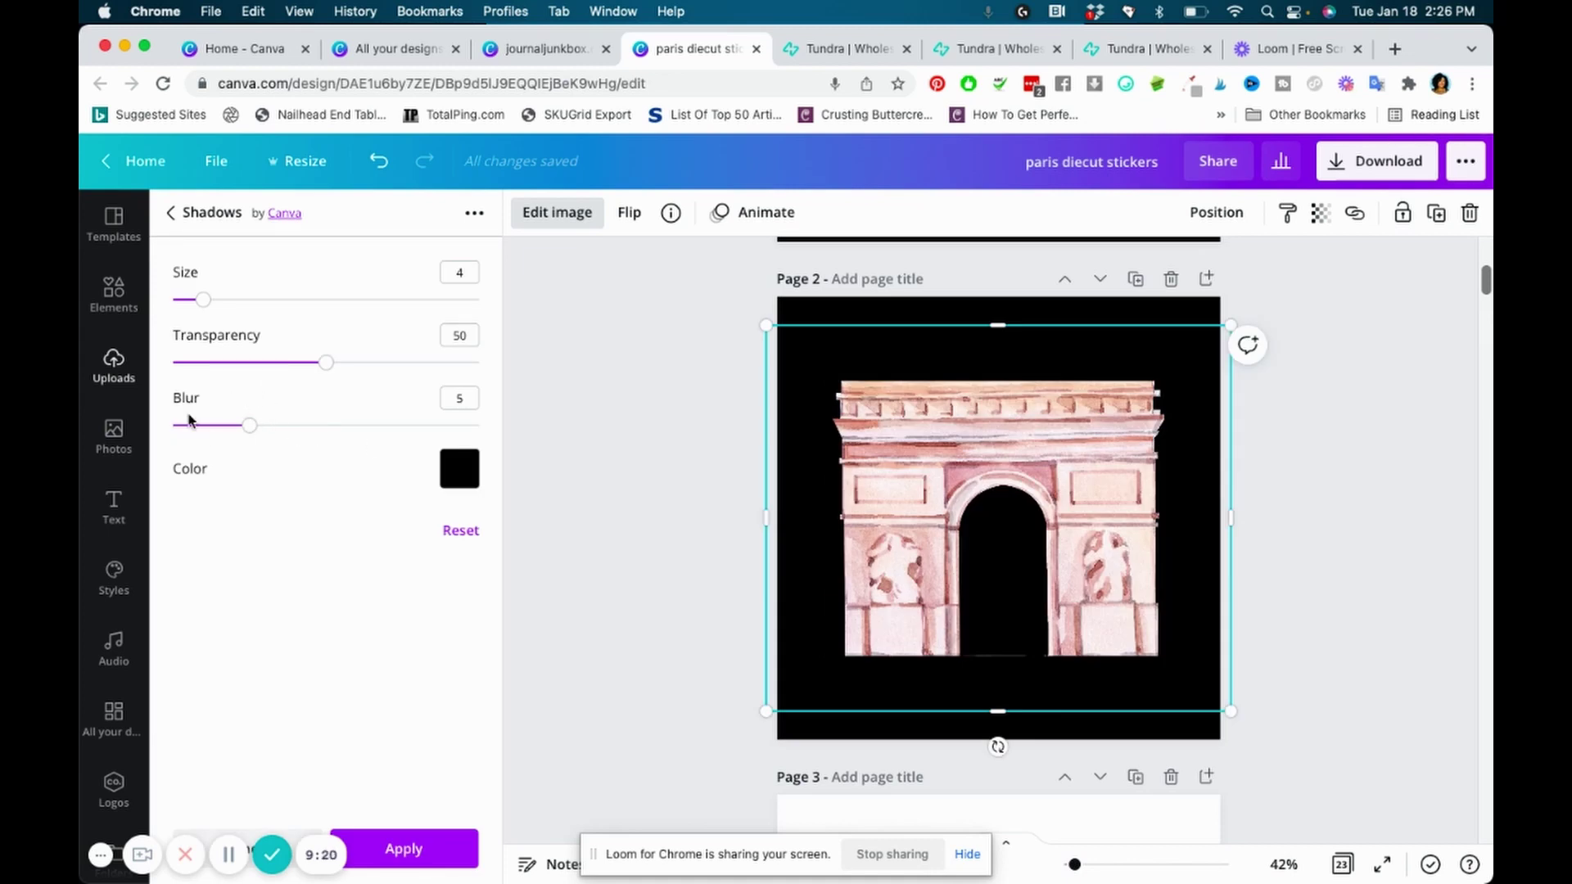
pyautogui.moveTo(248, 425); pyautogui.dragTo(157, 420)
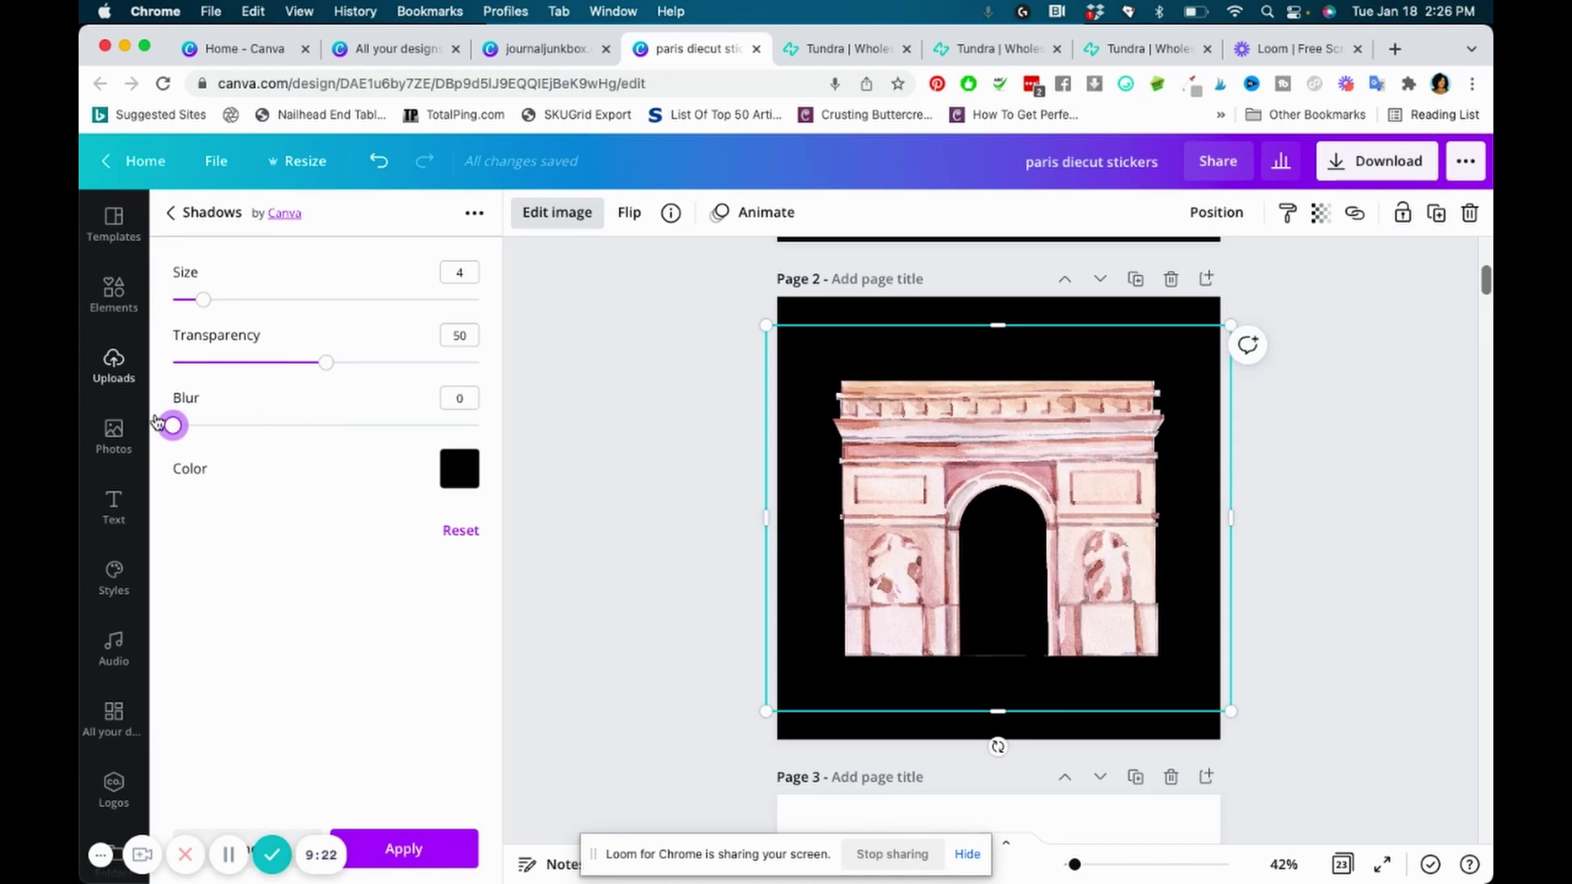
pyautogui.click(444, 471)
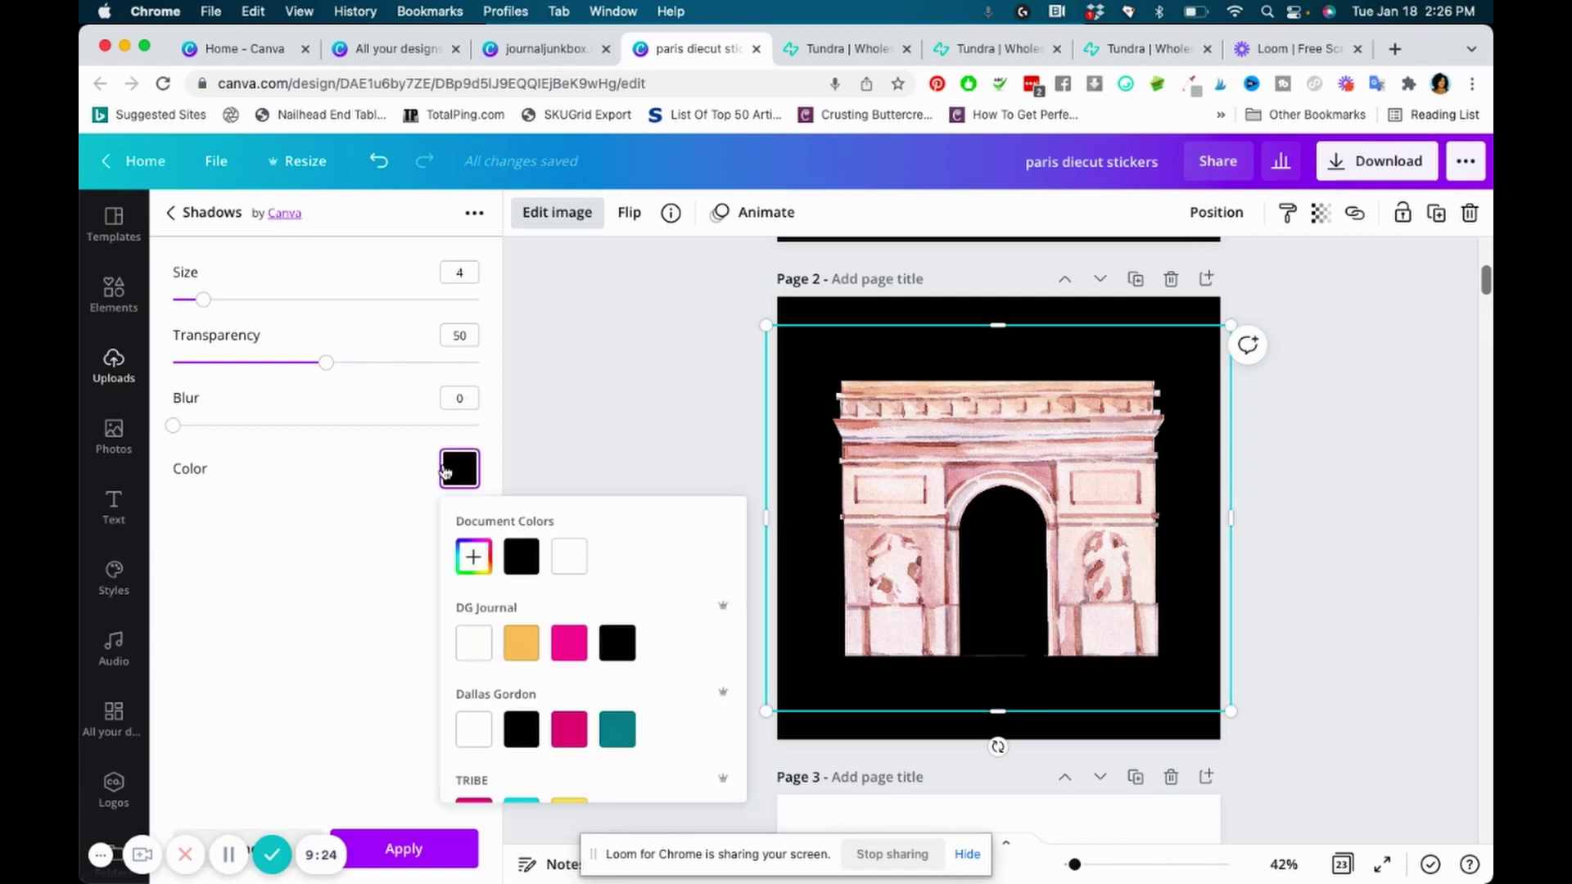
pyautogui.scroll(-2, 509, 680)
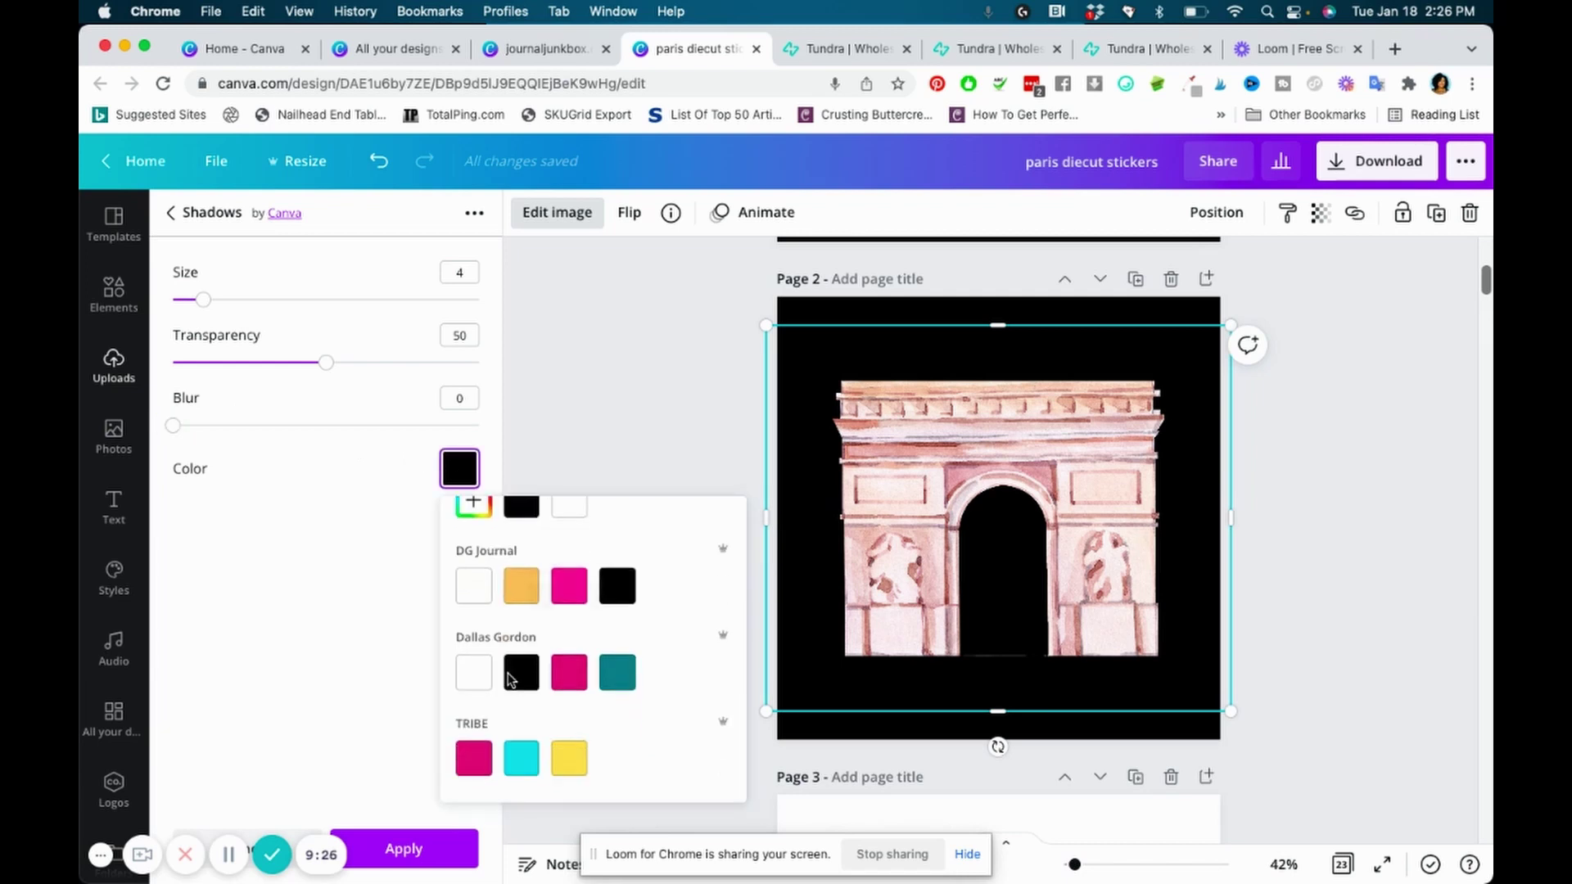
pyautogui.scroll(-1, 509, 680)
pyautogui.click(475, 634)
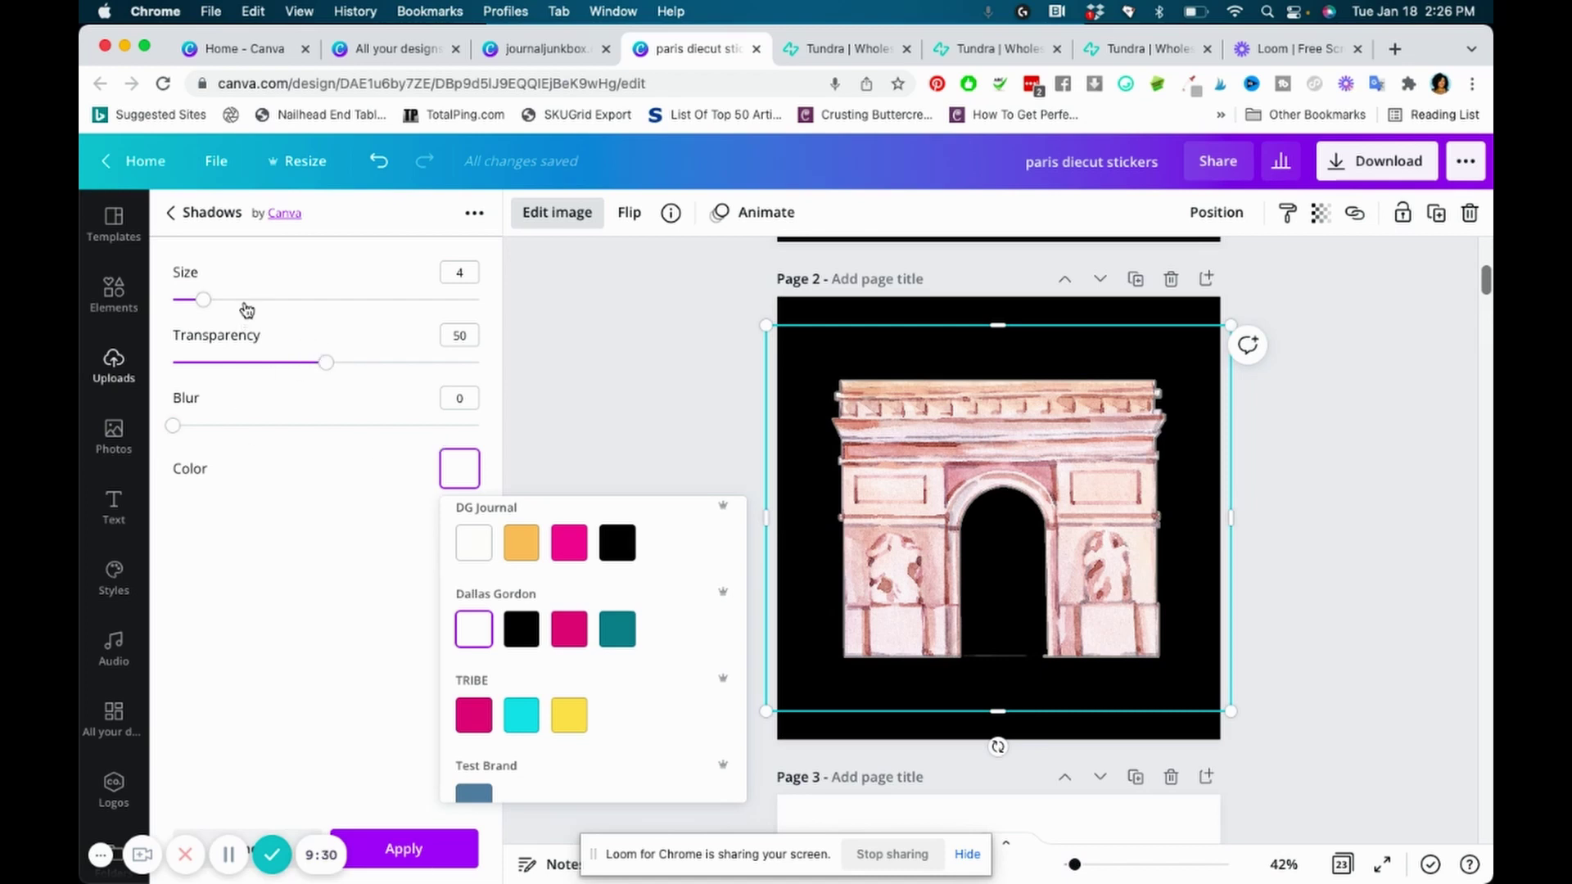
# - Set glow transparency to 100 and size to 22, nudging the arch slightly left
pyautogui.click(244, 301)
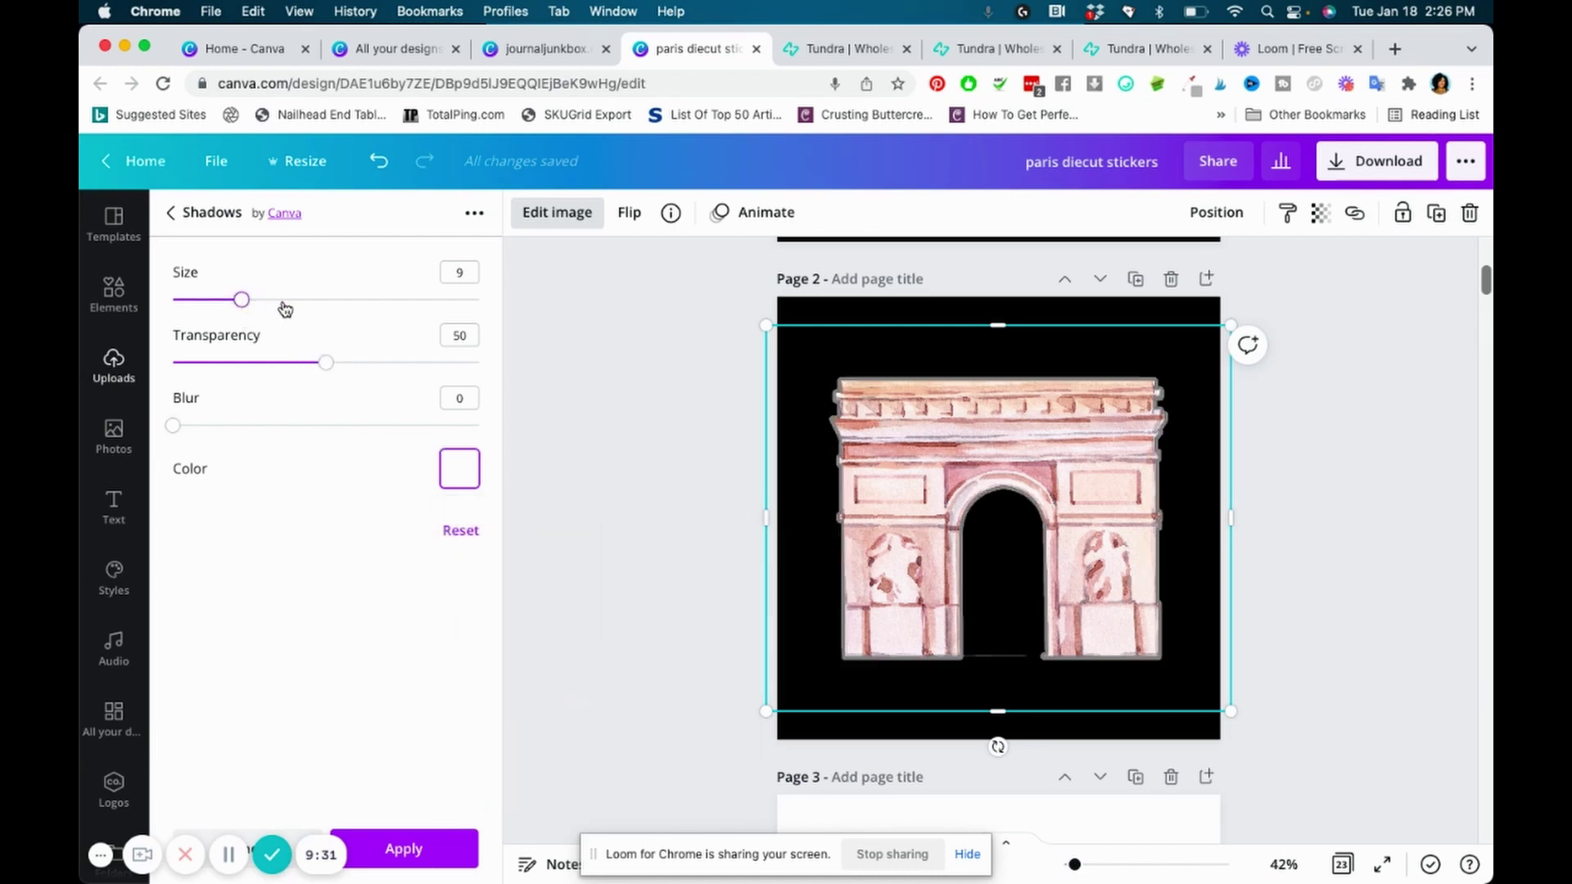
pyautogui.click(281, 302)
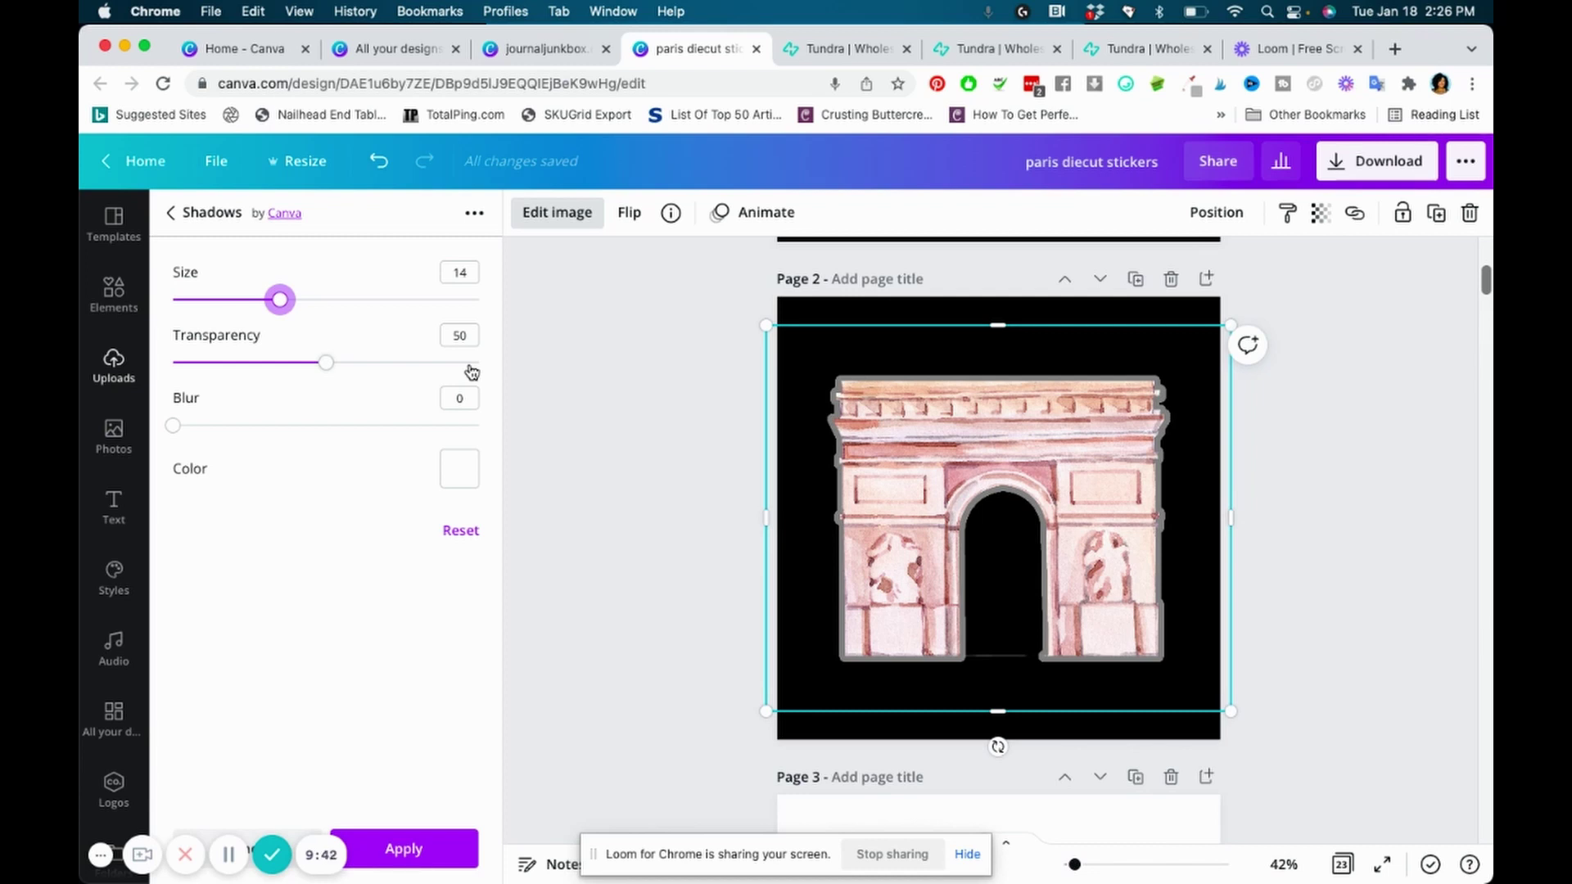
pyautogui.click(412, 363)
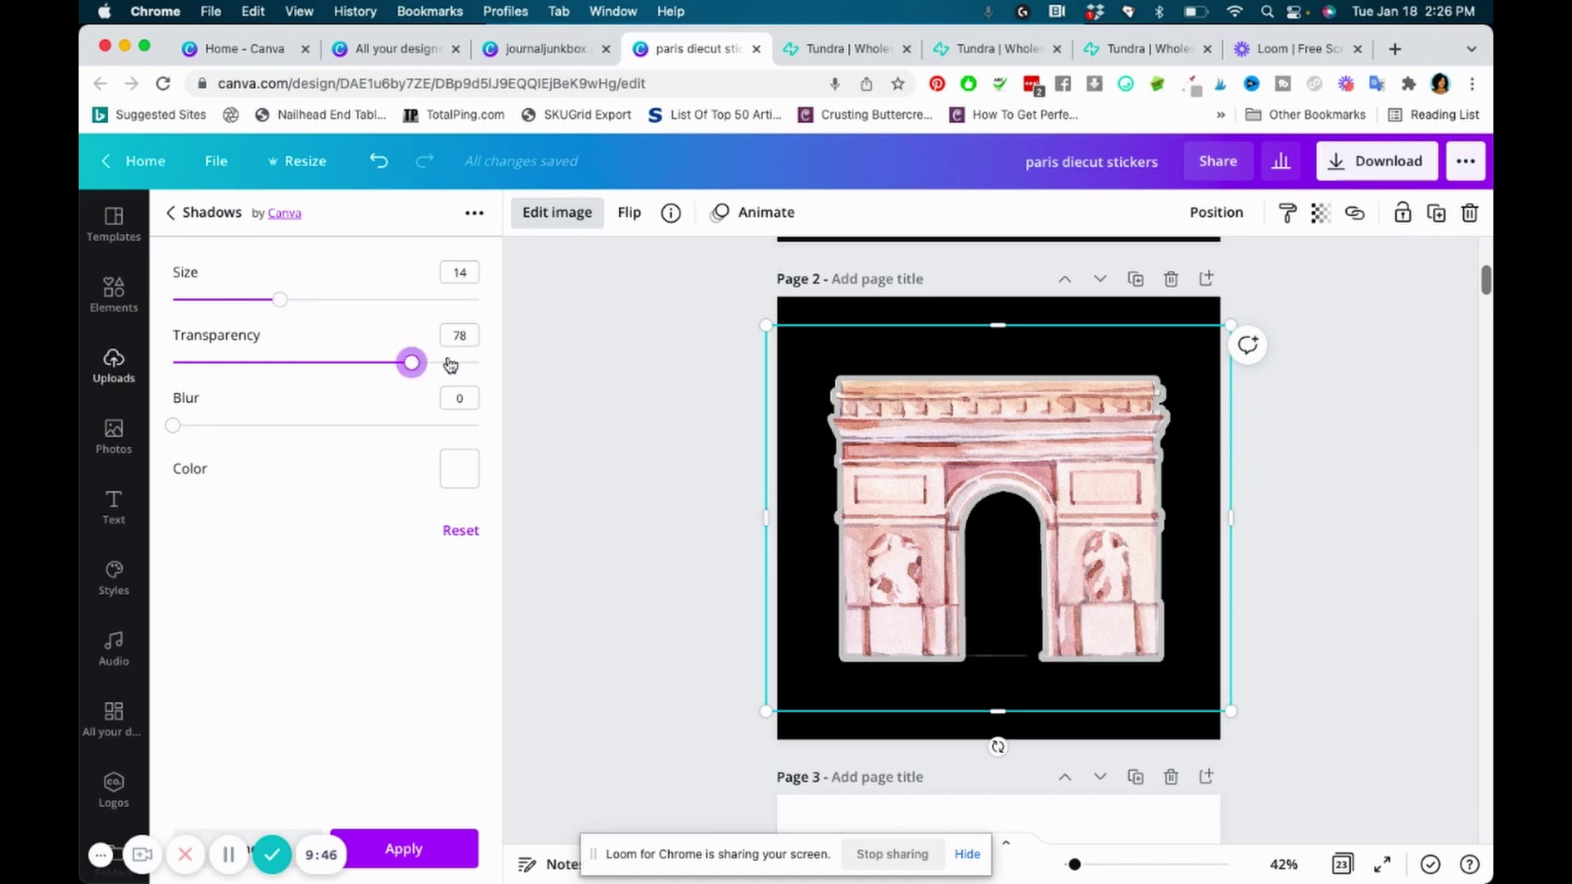
pyautogui.moveTo(449, 365); pyautogui.dragTo(494, 366)
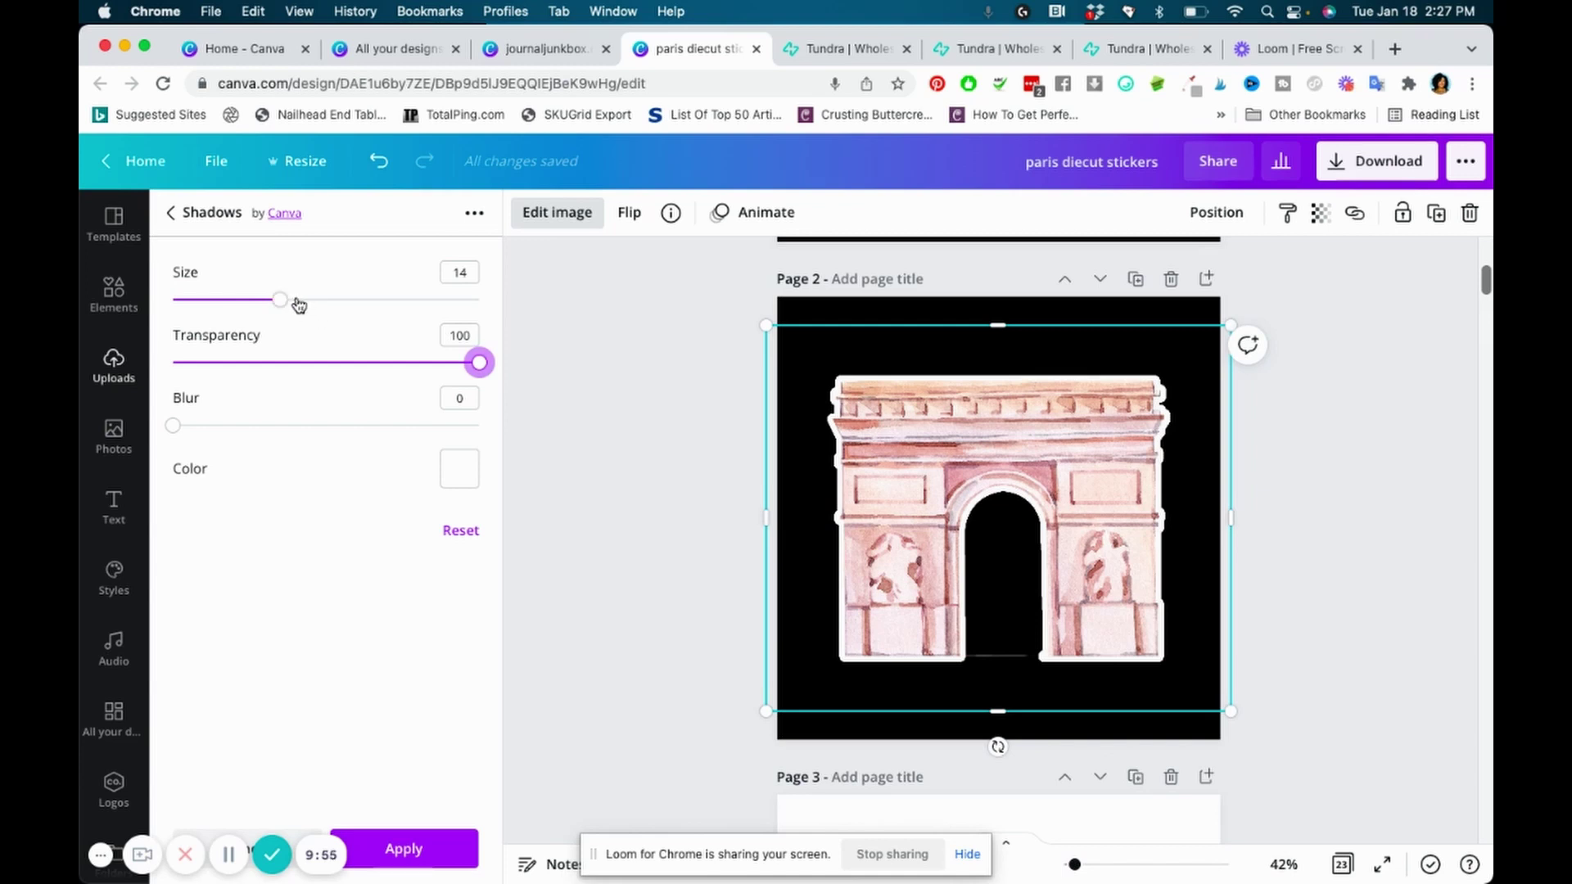
pyautogui.moveTo(988, 601); pyautogui.dragTo(978, 548)
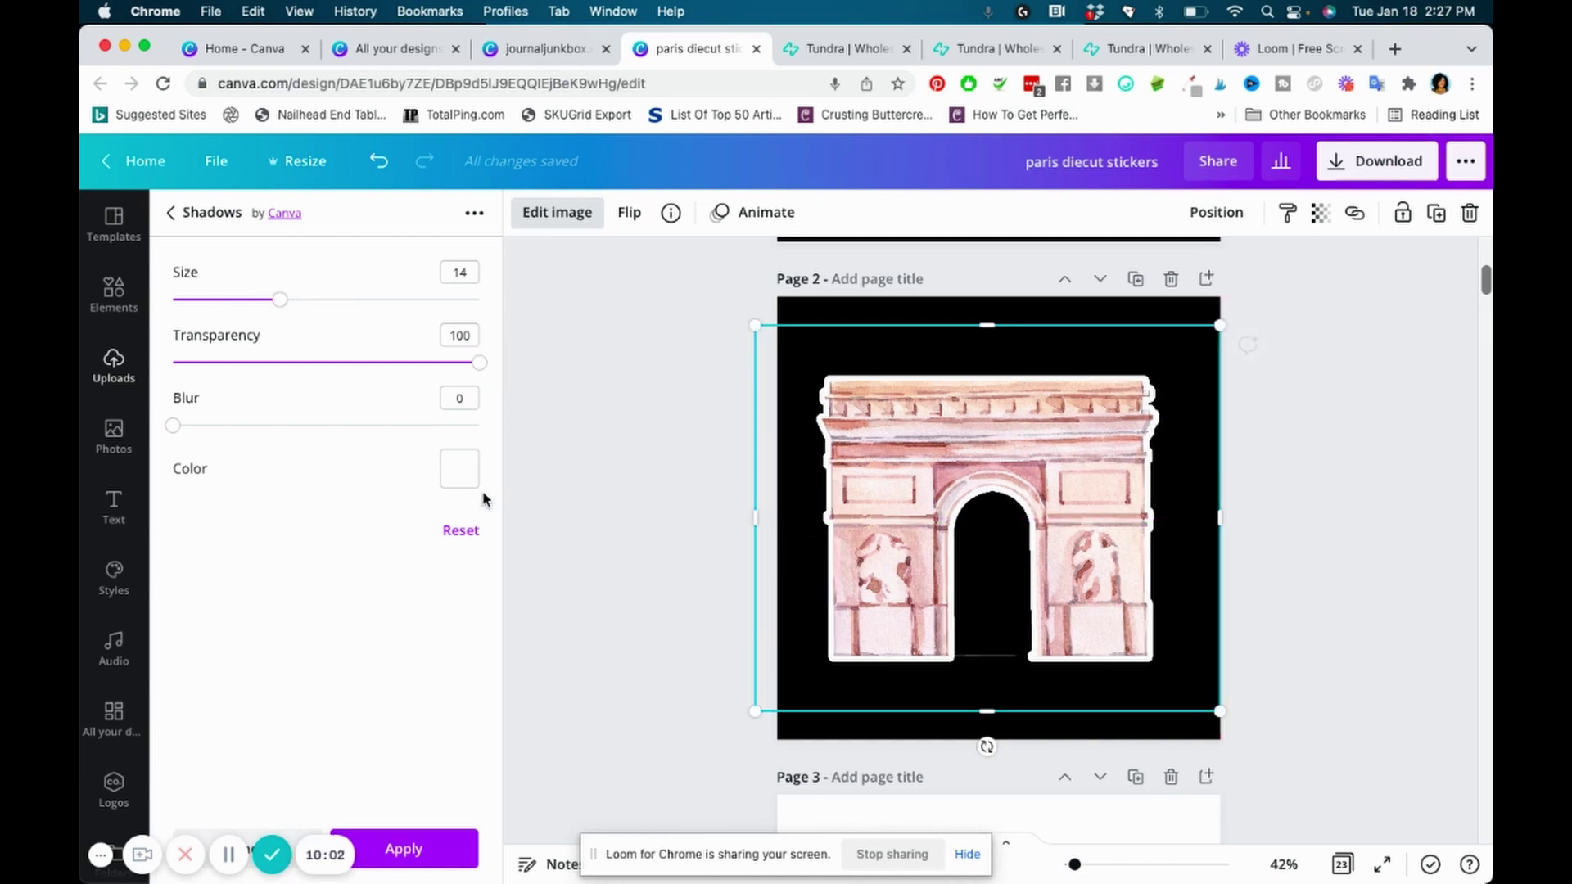
pyautogui.click(324, 303)
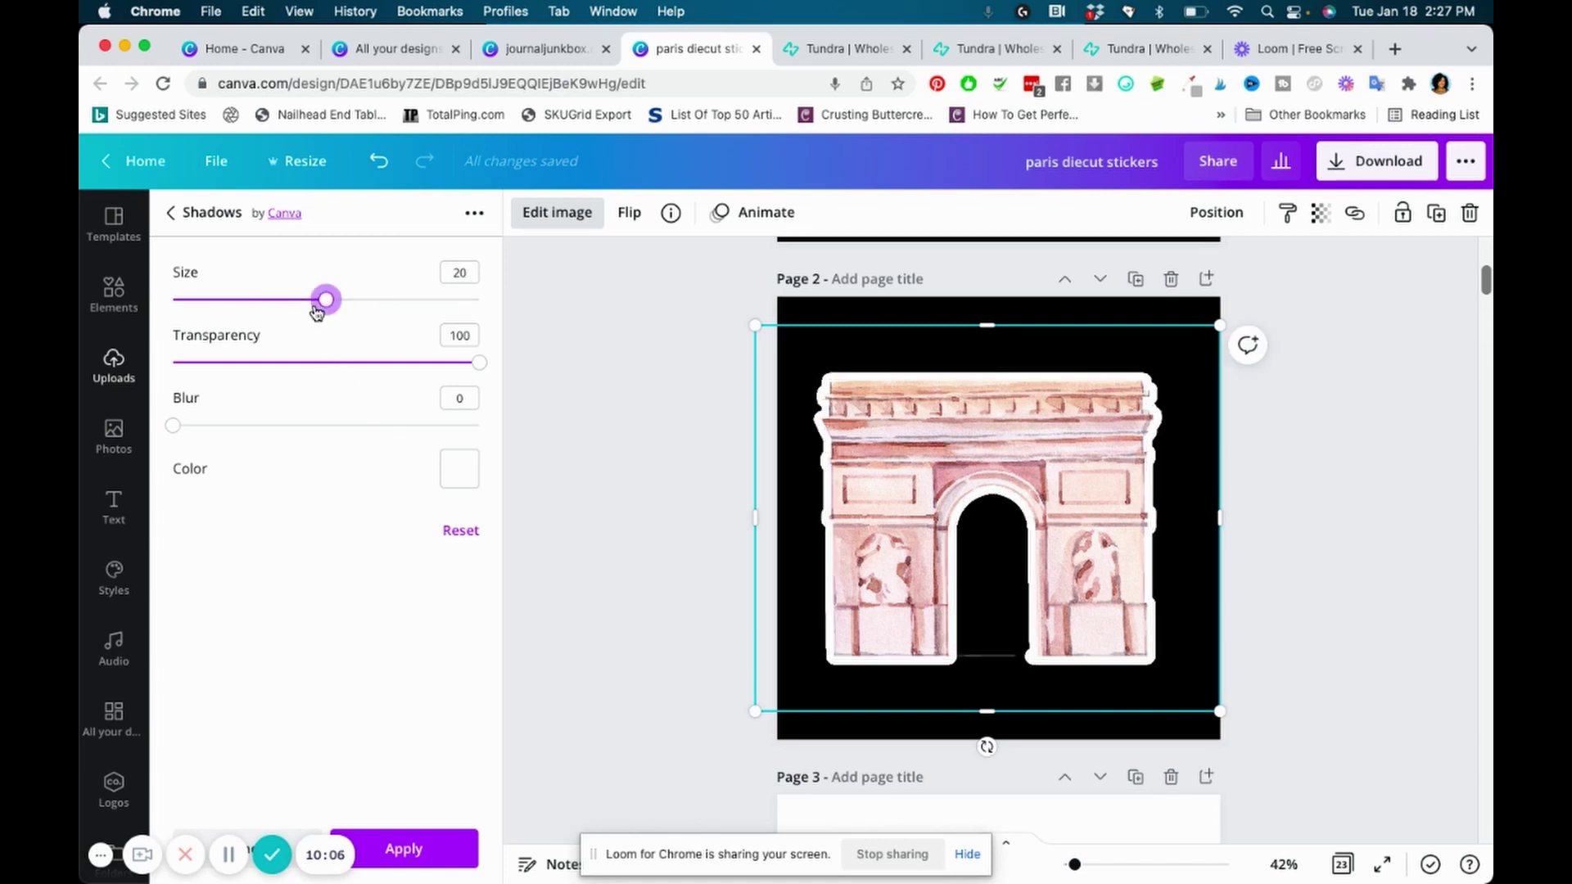
pyautogui.moveTo(336, 310); pyautogui.dragTo(470, 298)
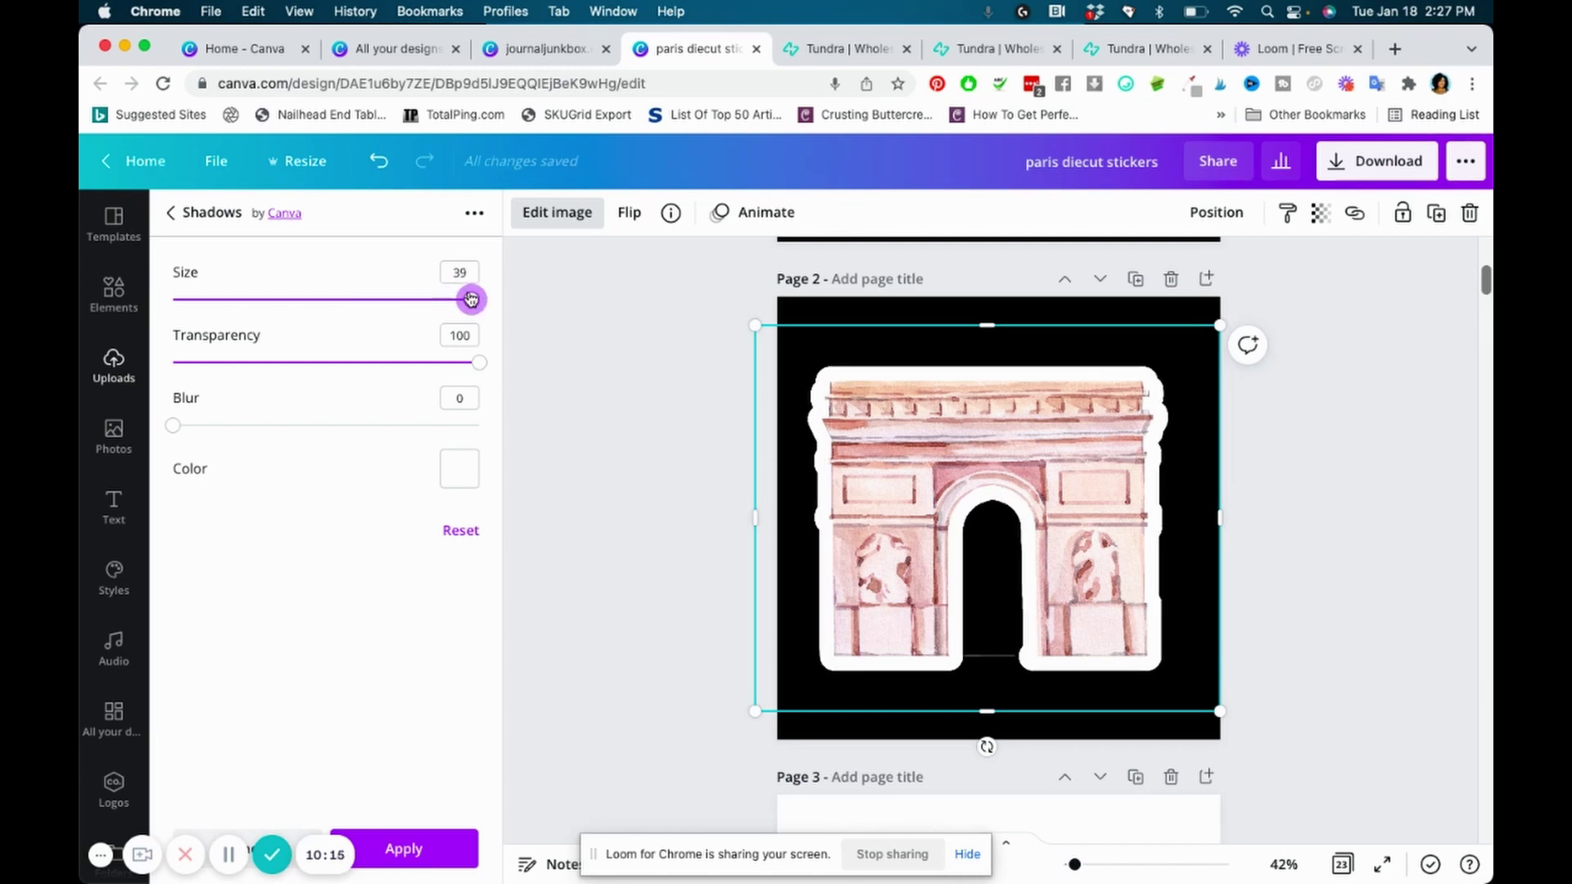
pyautogui.click(322, 302)
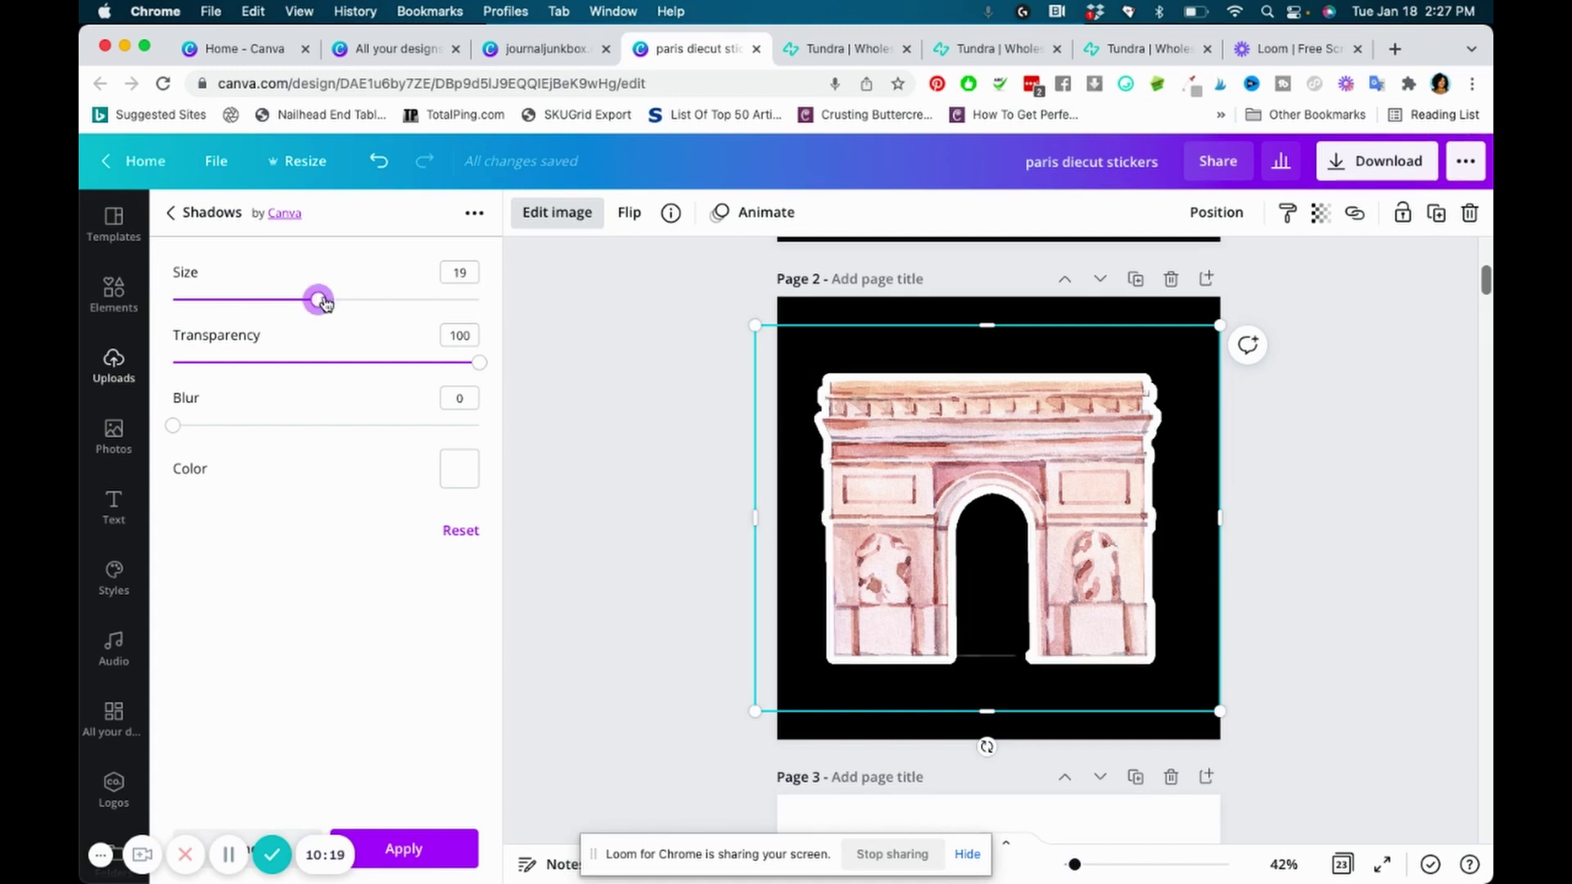
pyautogui.click(339, 302)
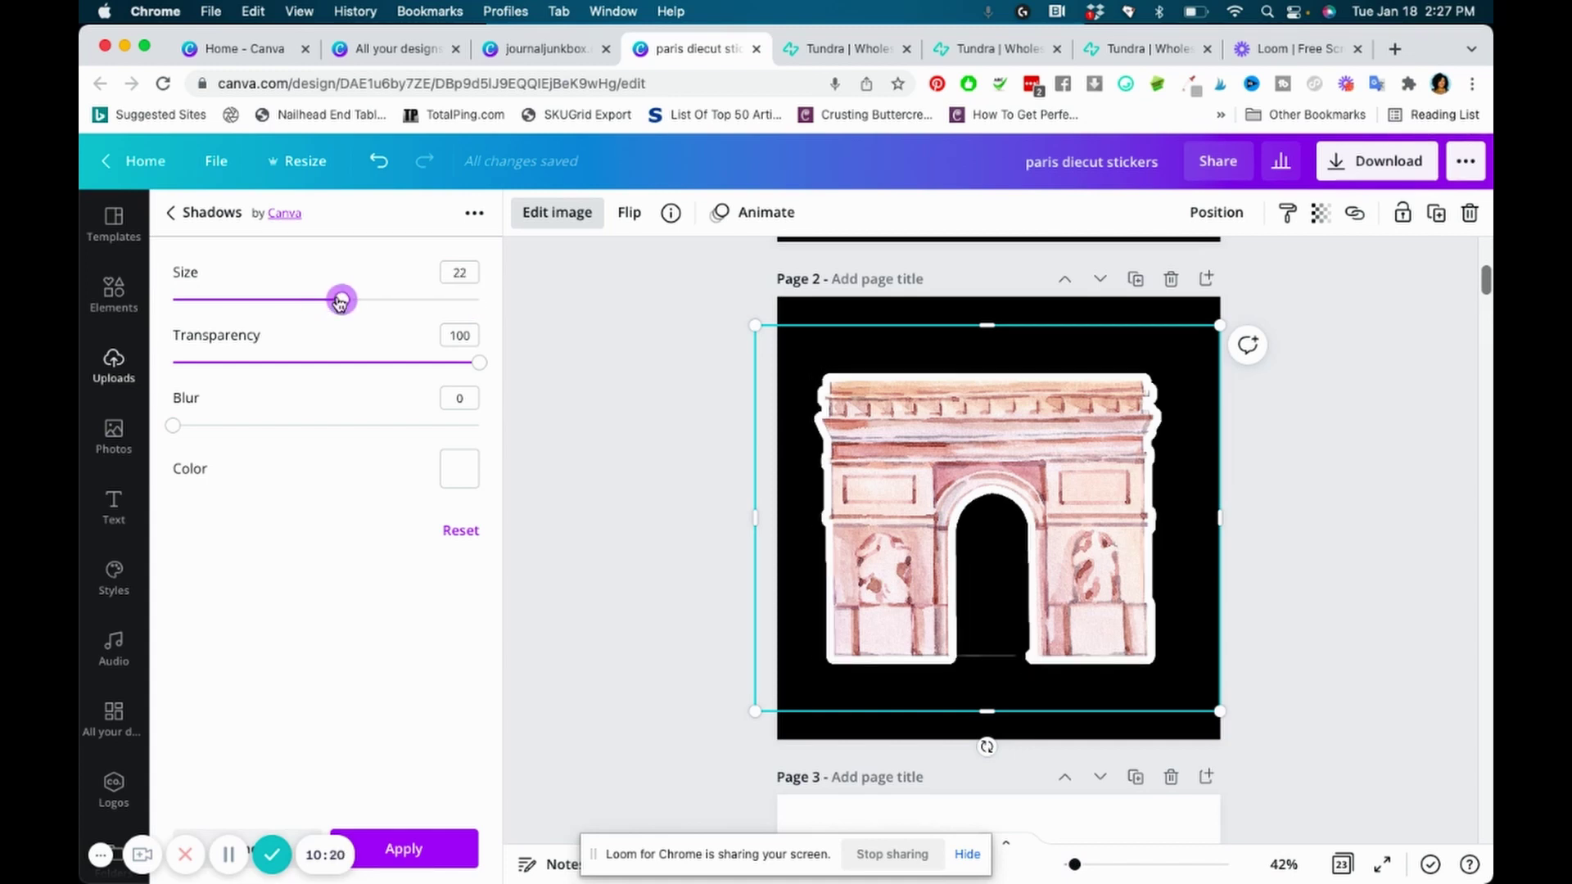
# - Apply the white outline to the Arc de Triomphe and reset page 2's background to white
pyautogui.click(409, 852)
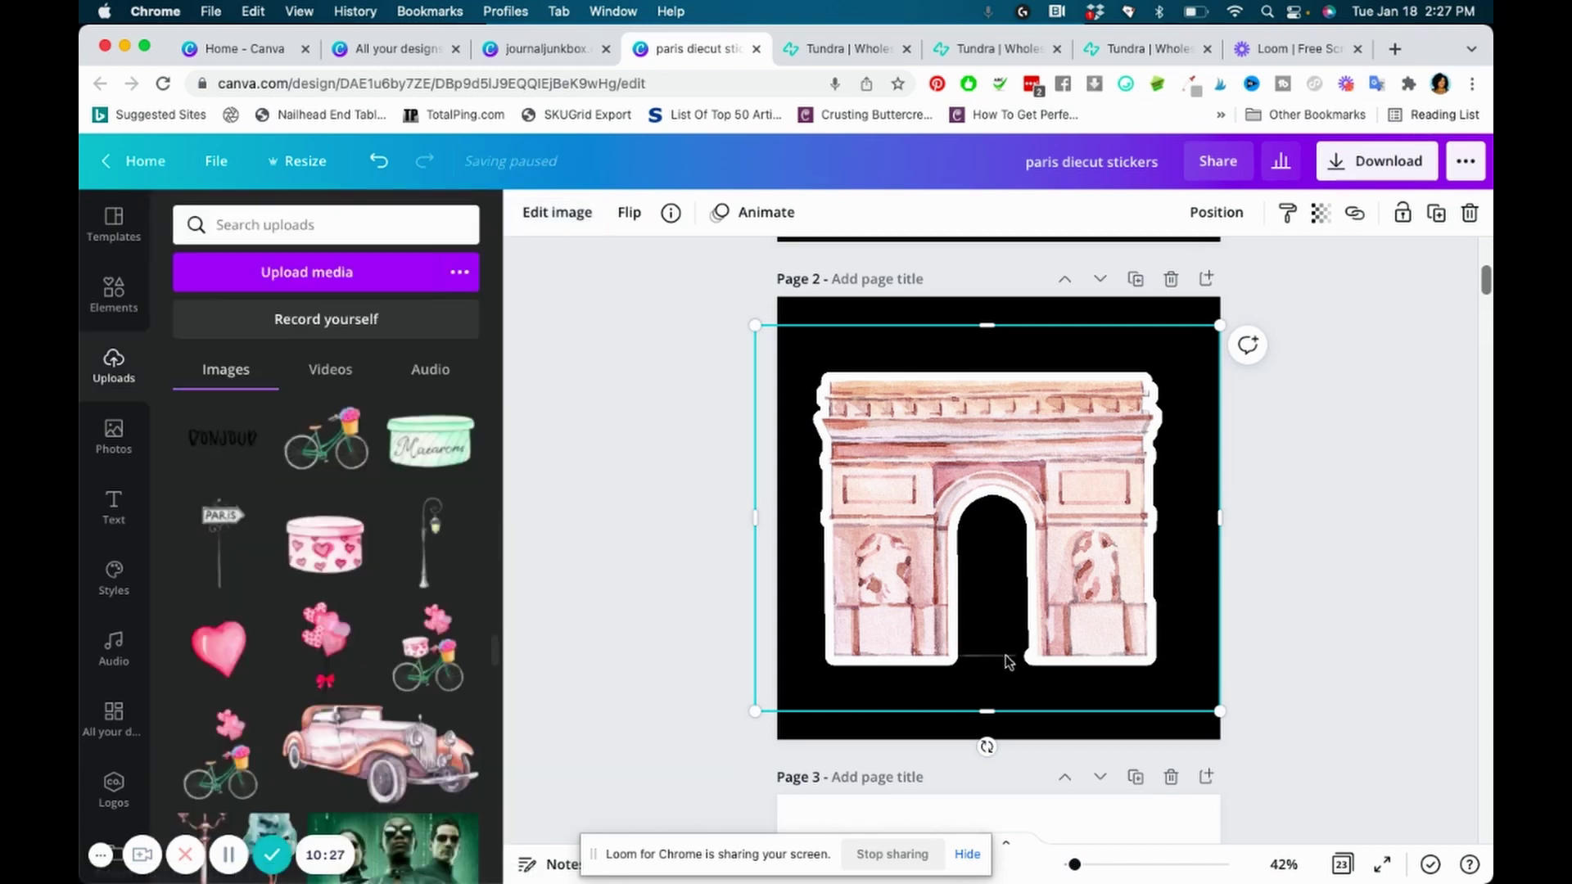
pyautogui.click(1303, 565)
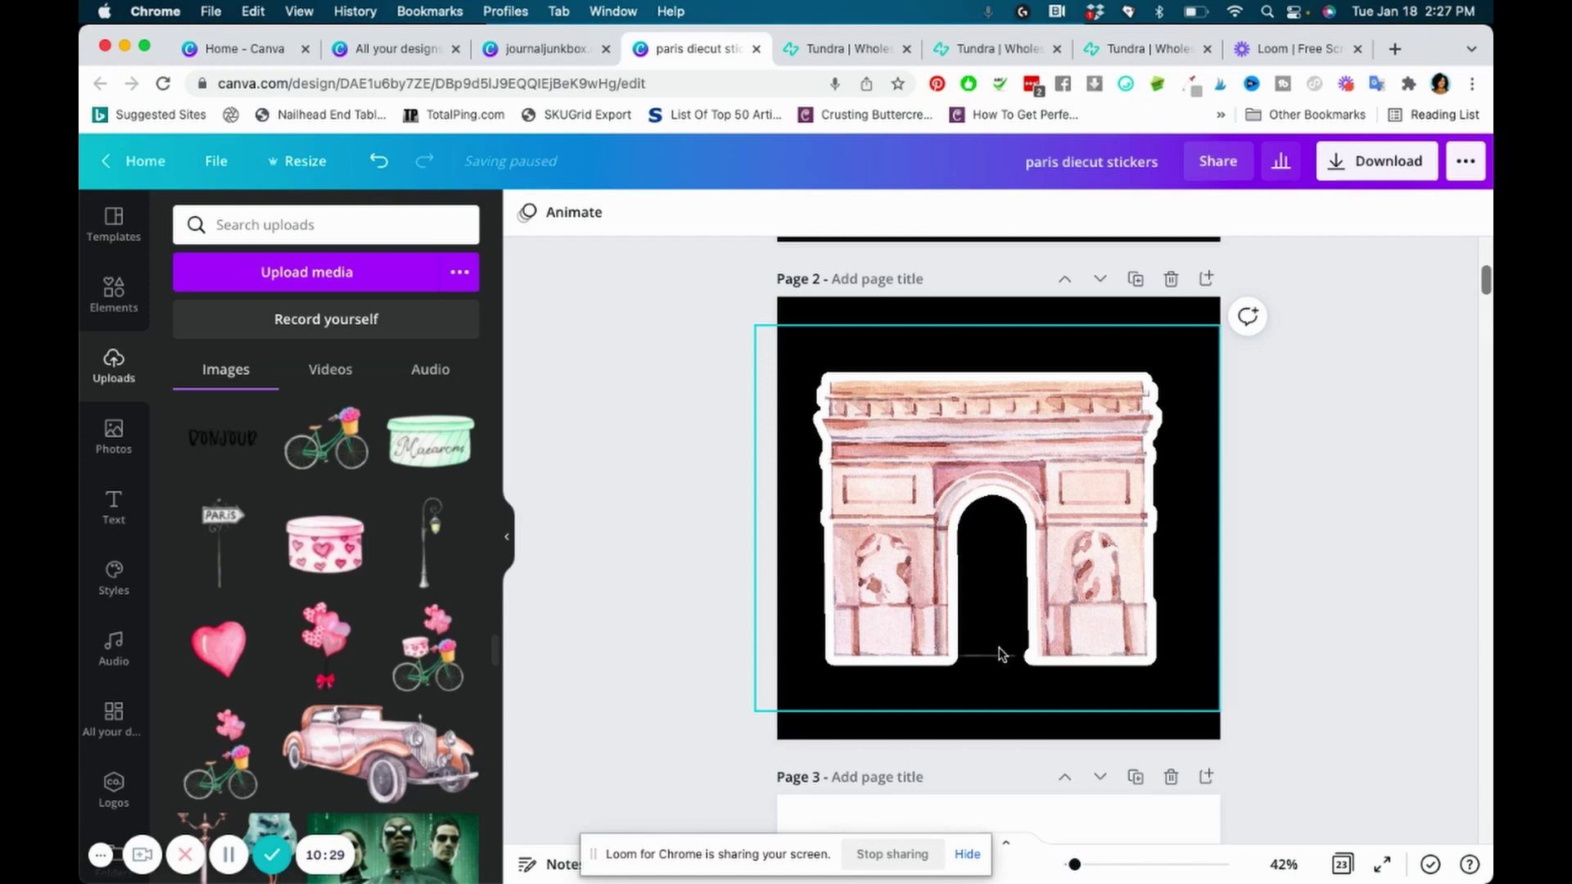
pyautogui.click(1172, 723)
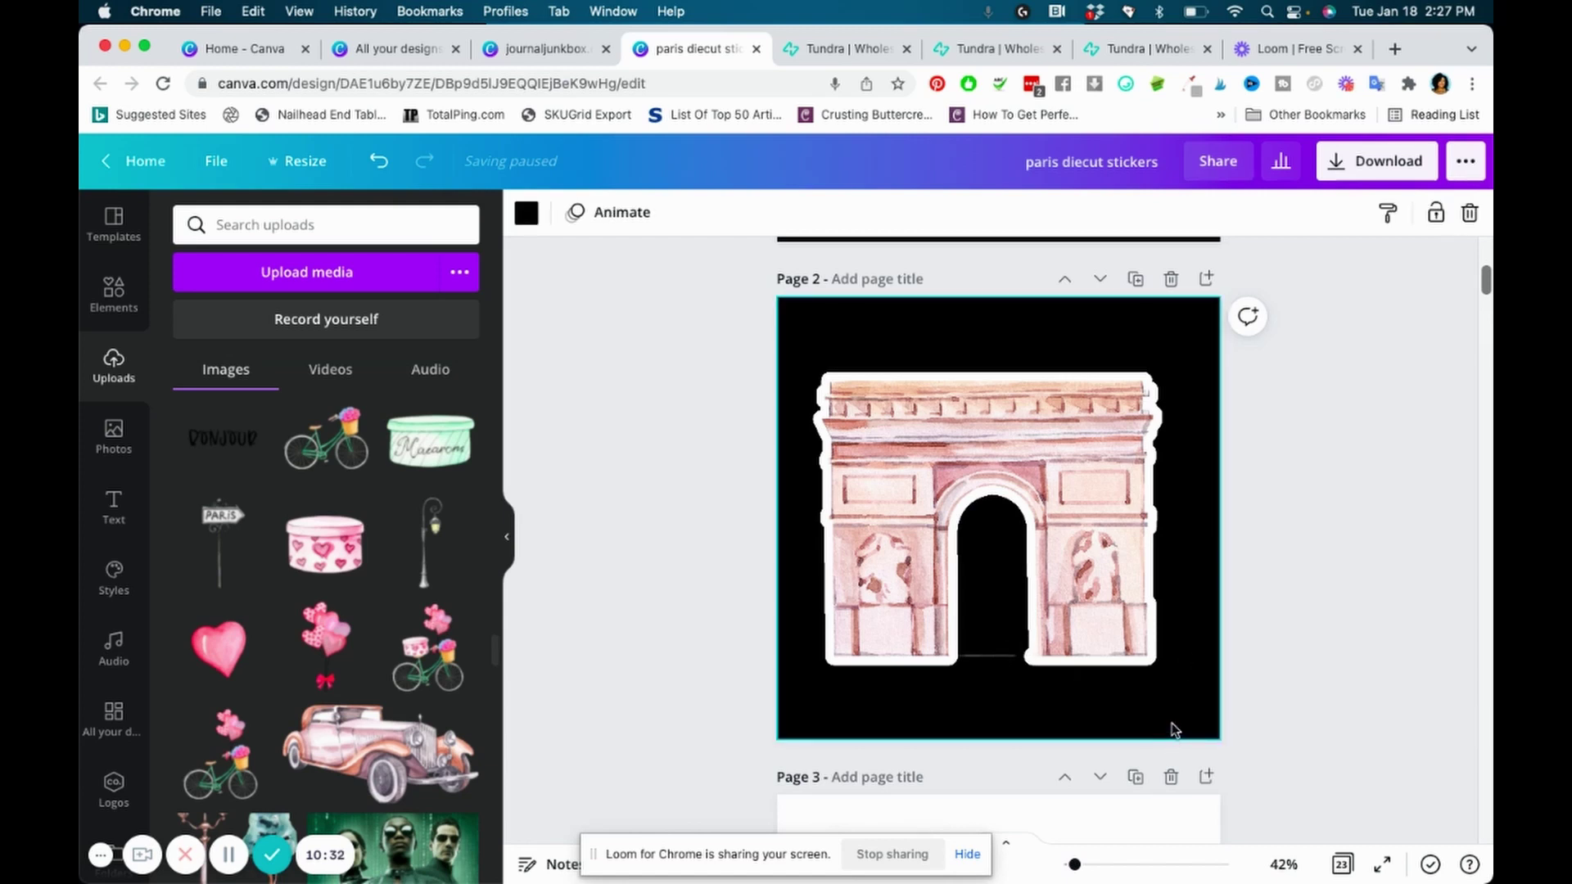
pyautogui.press('BackSpace')
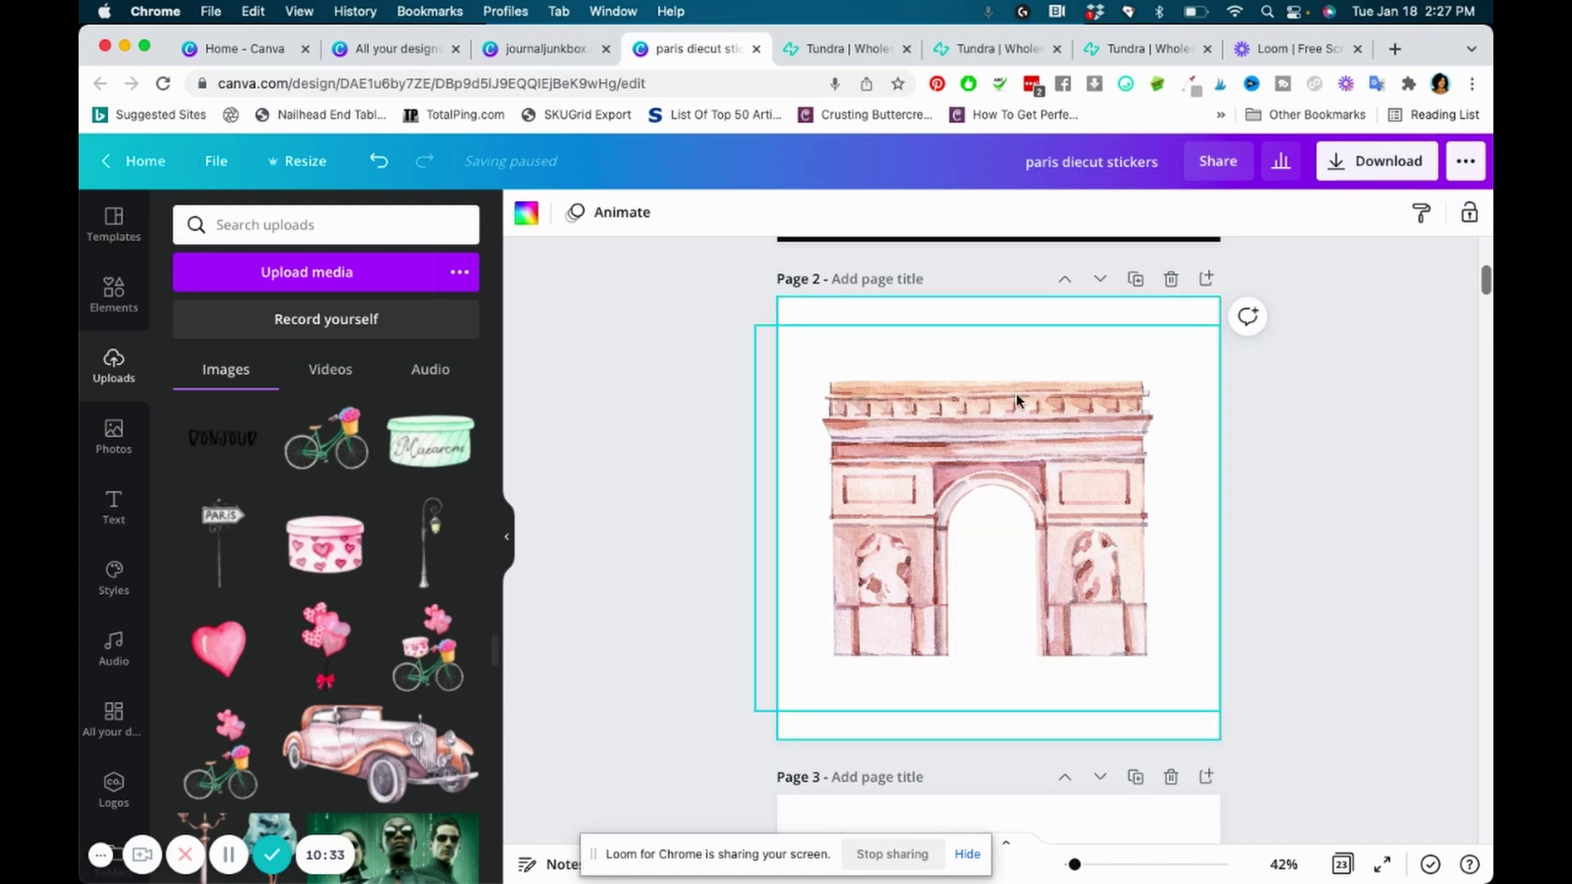
# - Scroll down to Page 7 with the pink bicycle image
pyautogui.scroll(-3, 1383, 536)
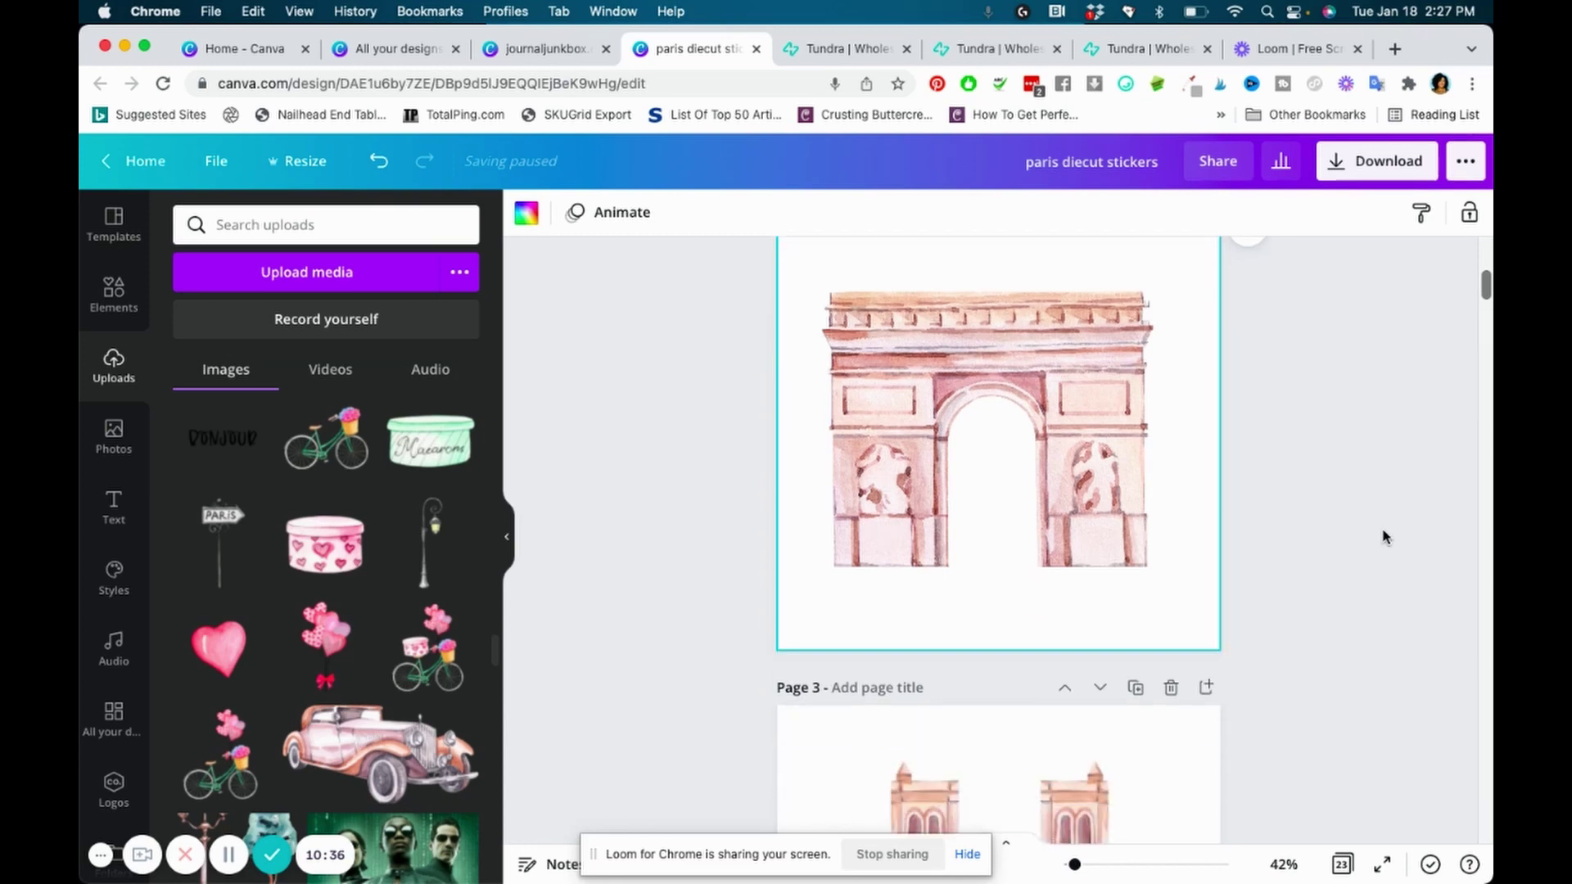
pyautogui.scroll(-8, 1383, 536)
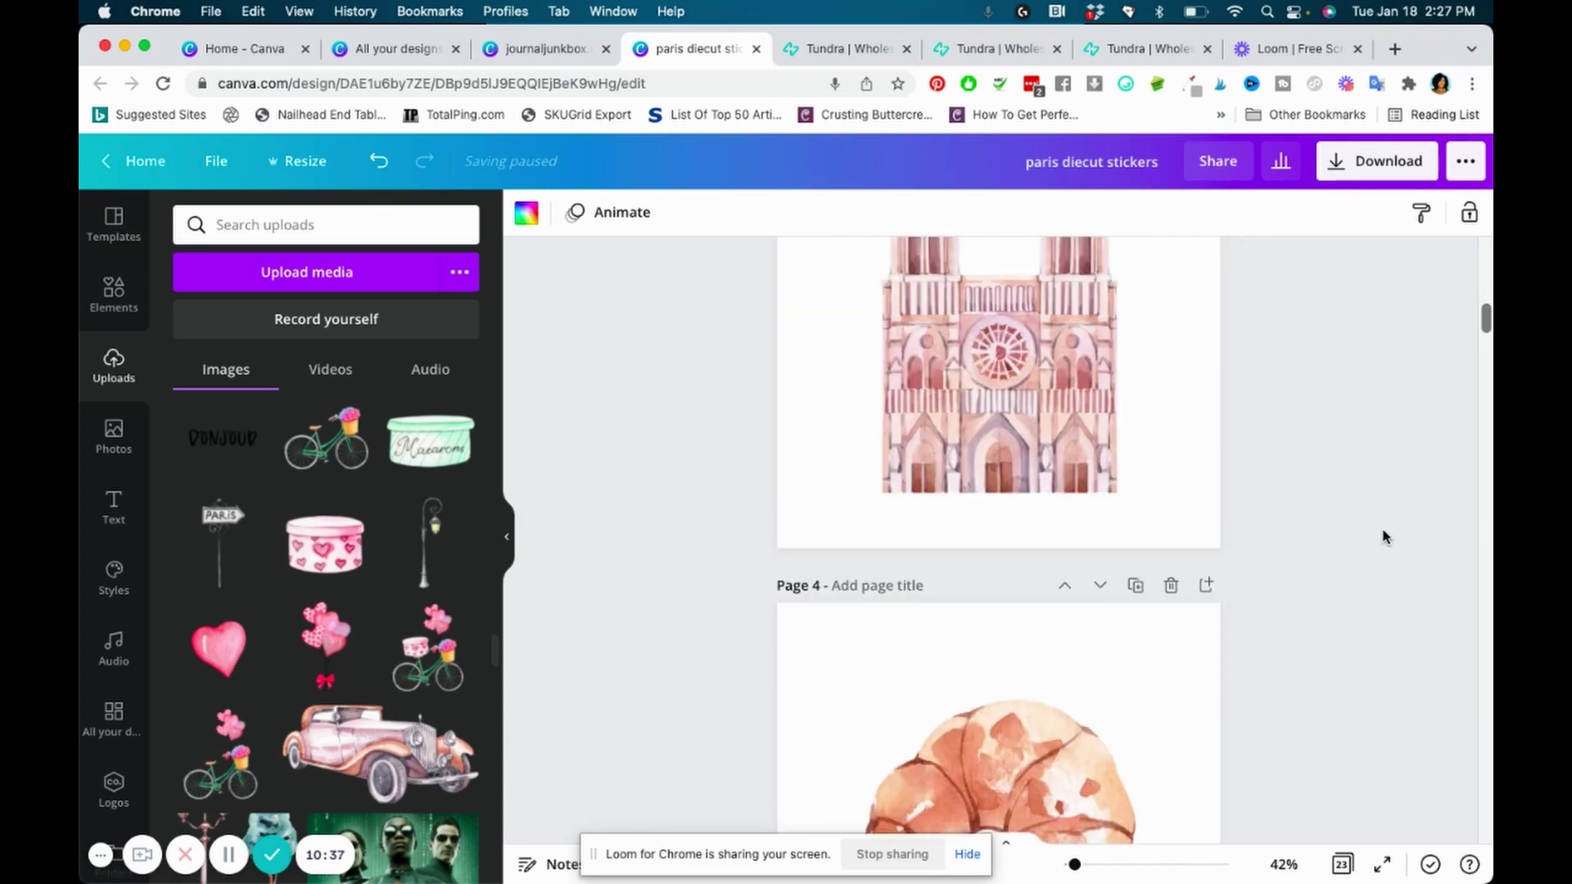
pyautogui.scroll(-10, 1383, 536)
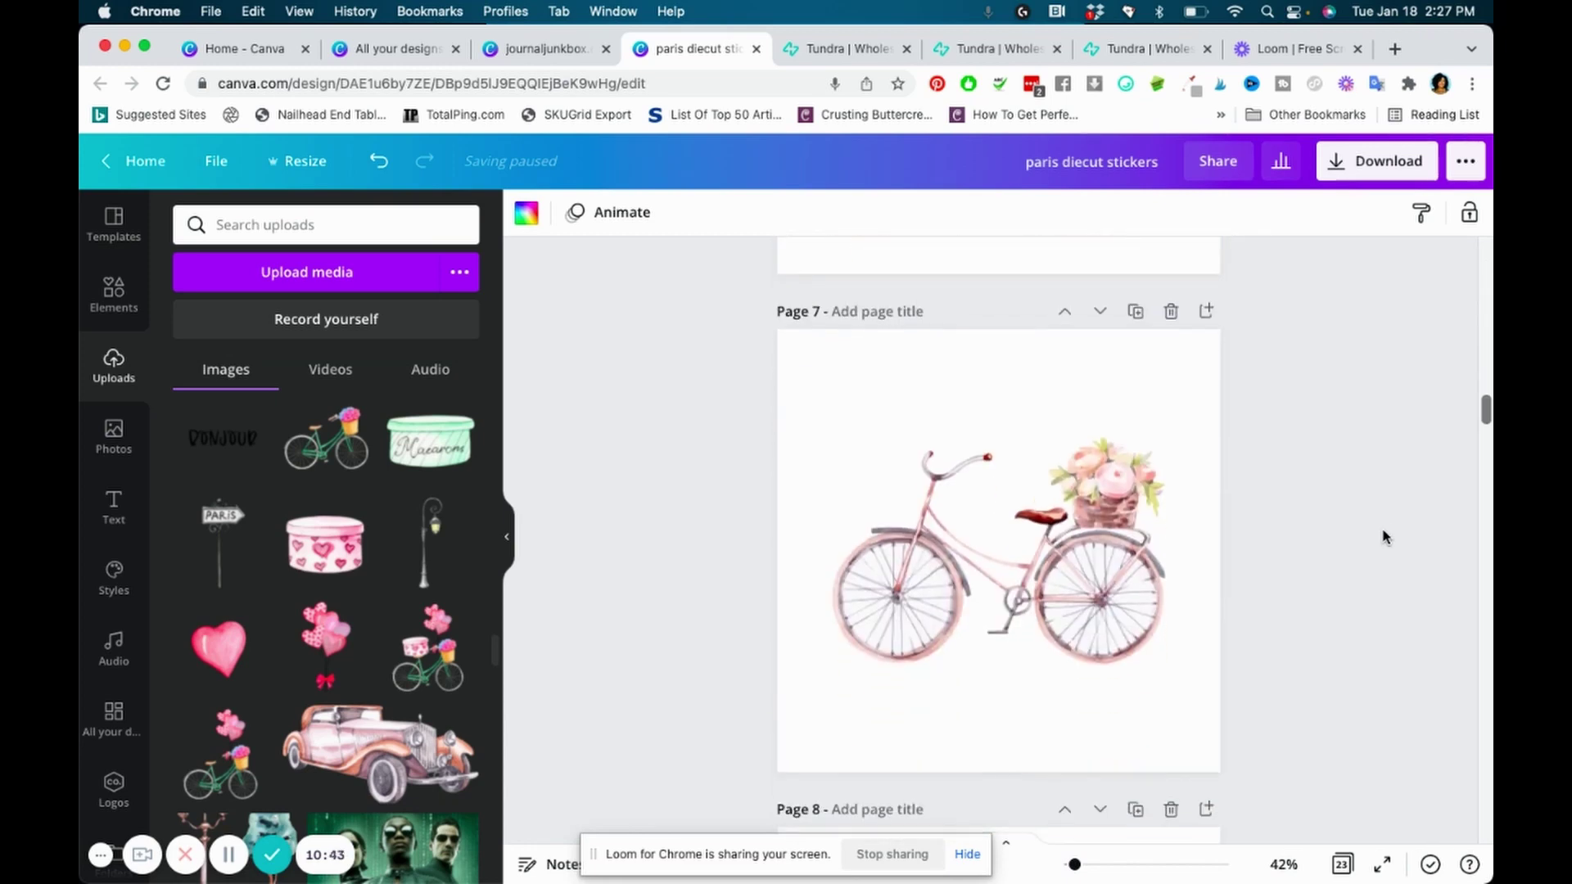
# - Make Page 7's background black and select the bicycle image
pyautogui.click(1126, 537)
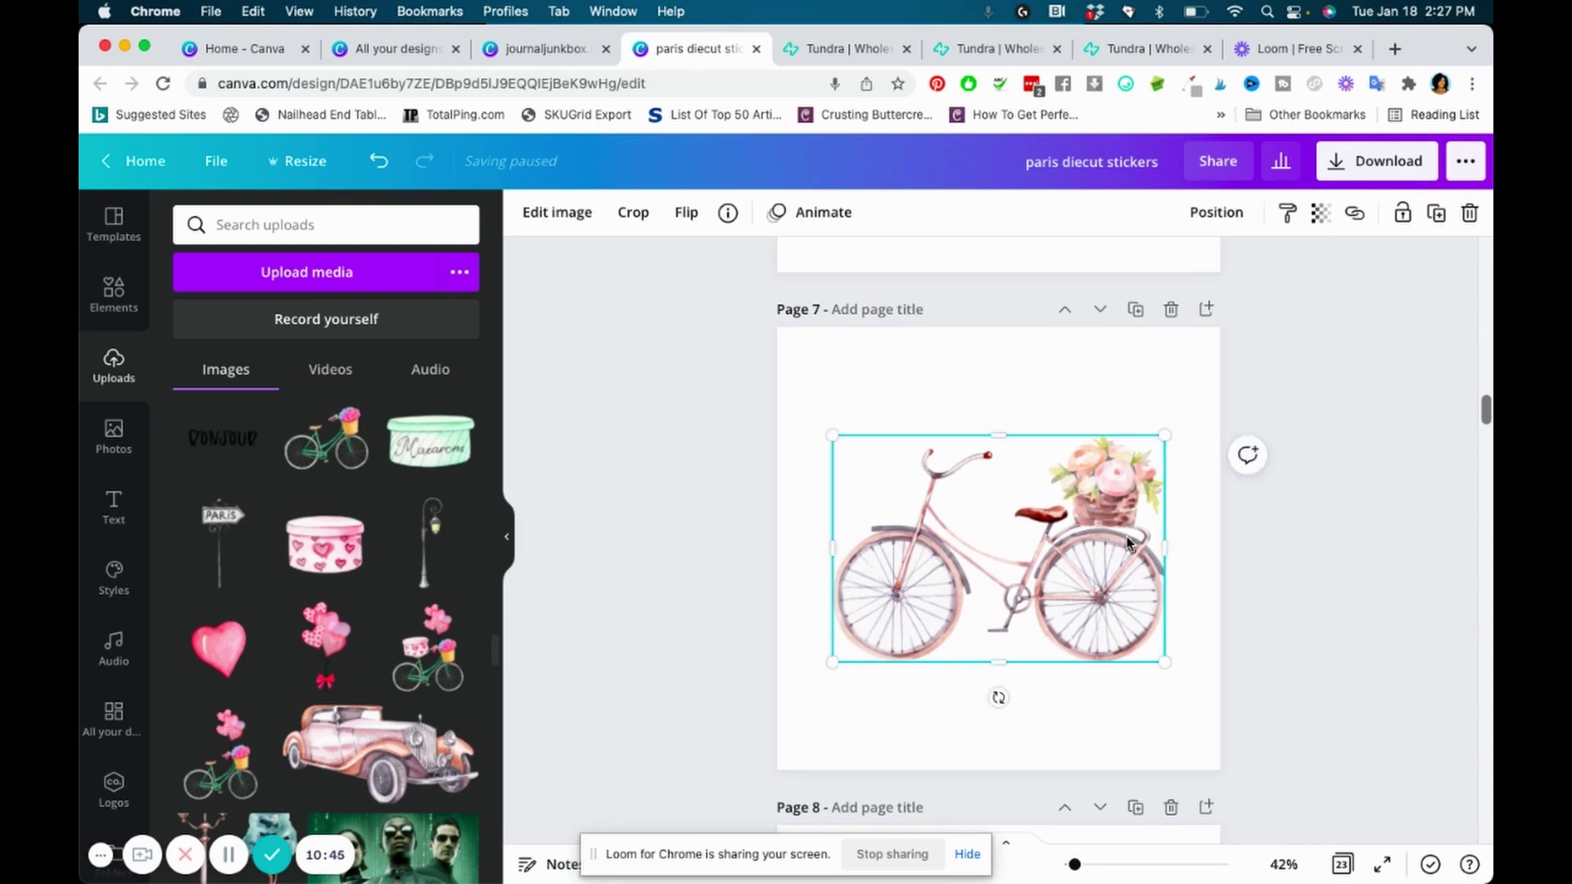
pyautogui.click(1079, 365)
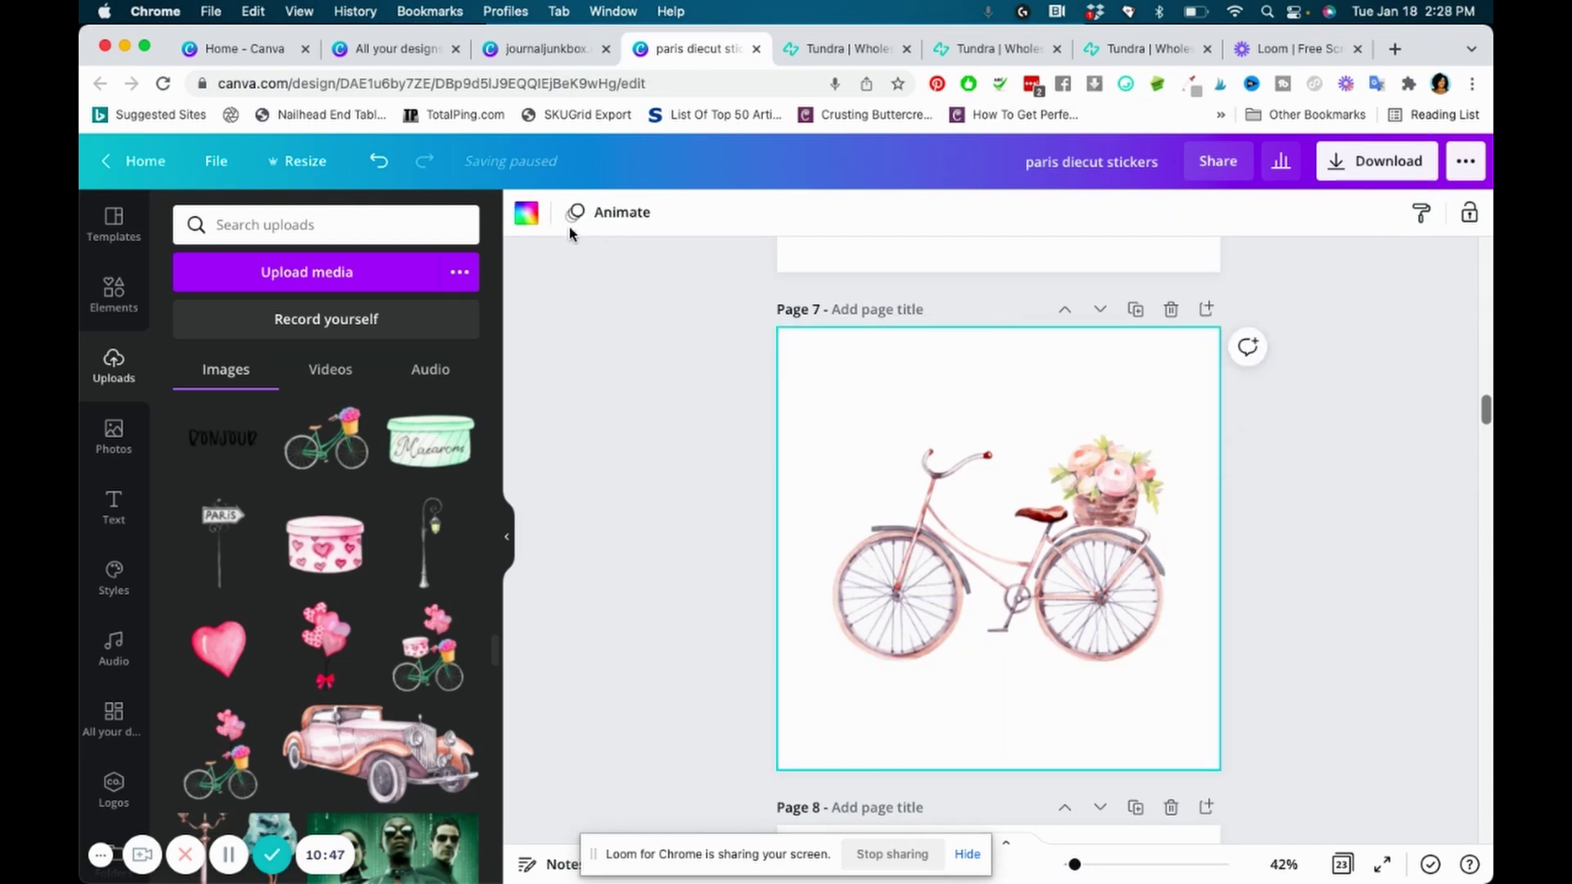
pyautogui.click(526, 213)
pyautogui.click(242, 312)
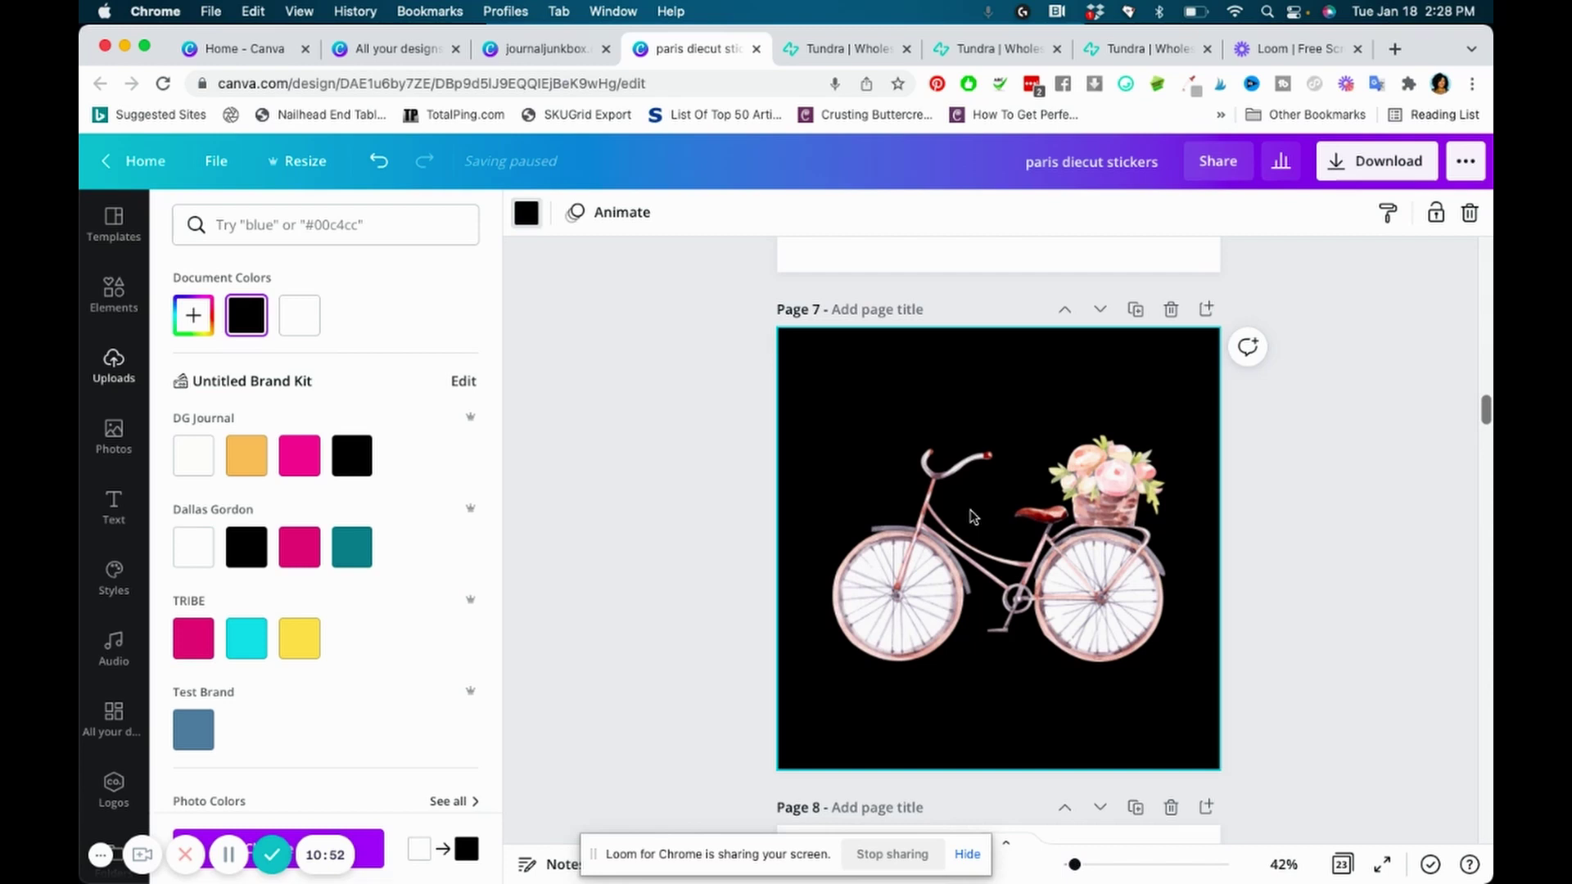
pyautogui.click(972, 515)
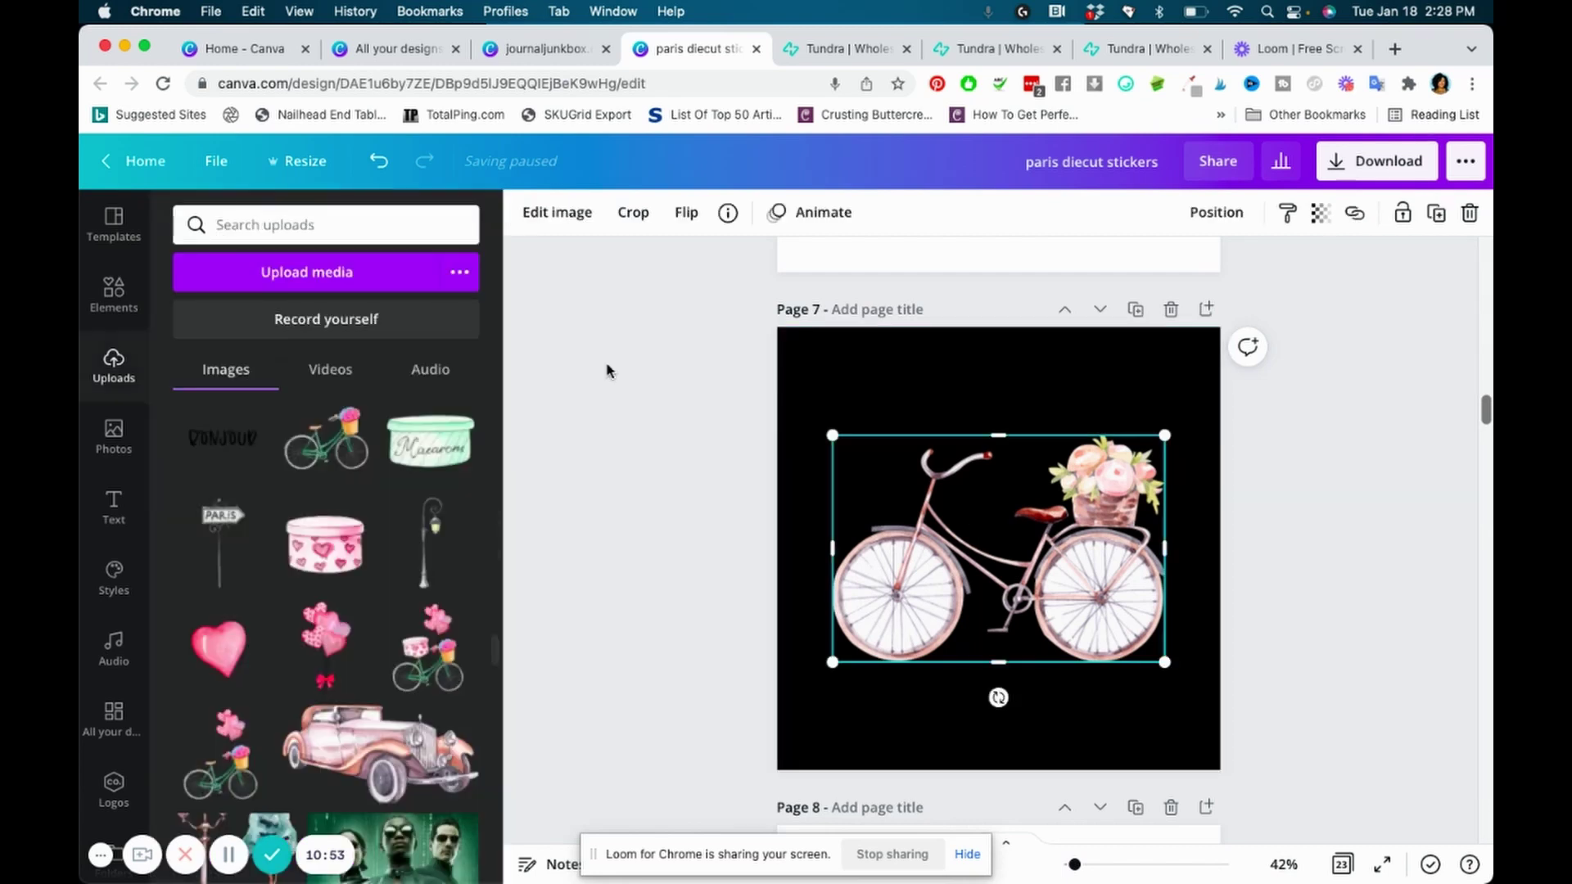
# - Apply the Glow shadow effect to the bicycle image
pyautogui.click(545, 214)
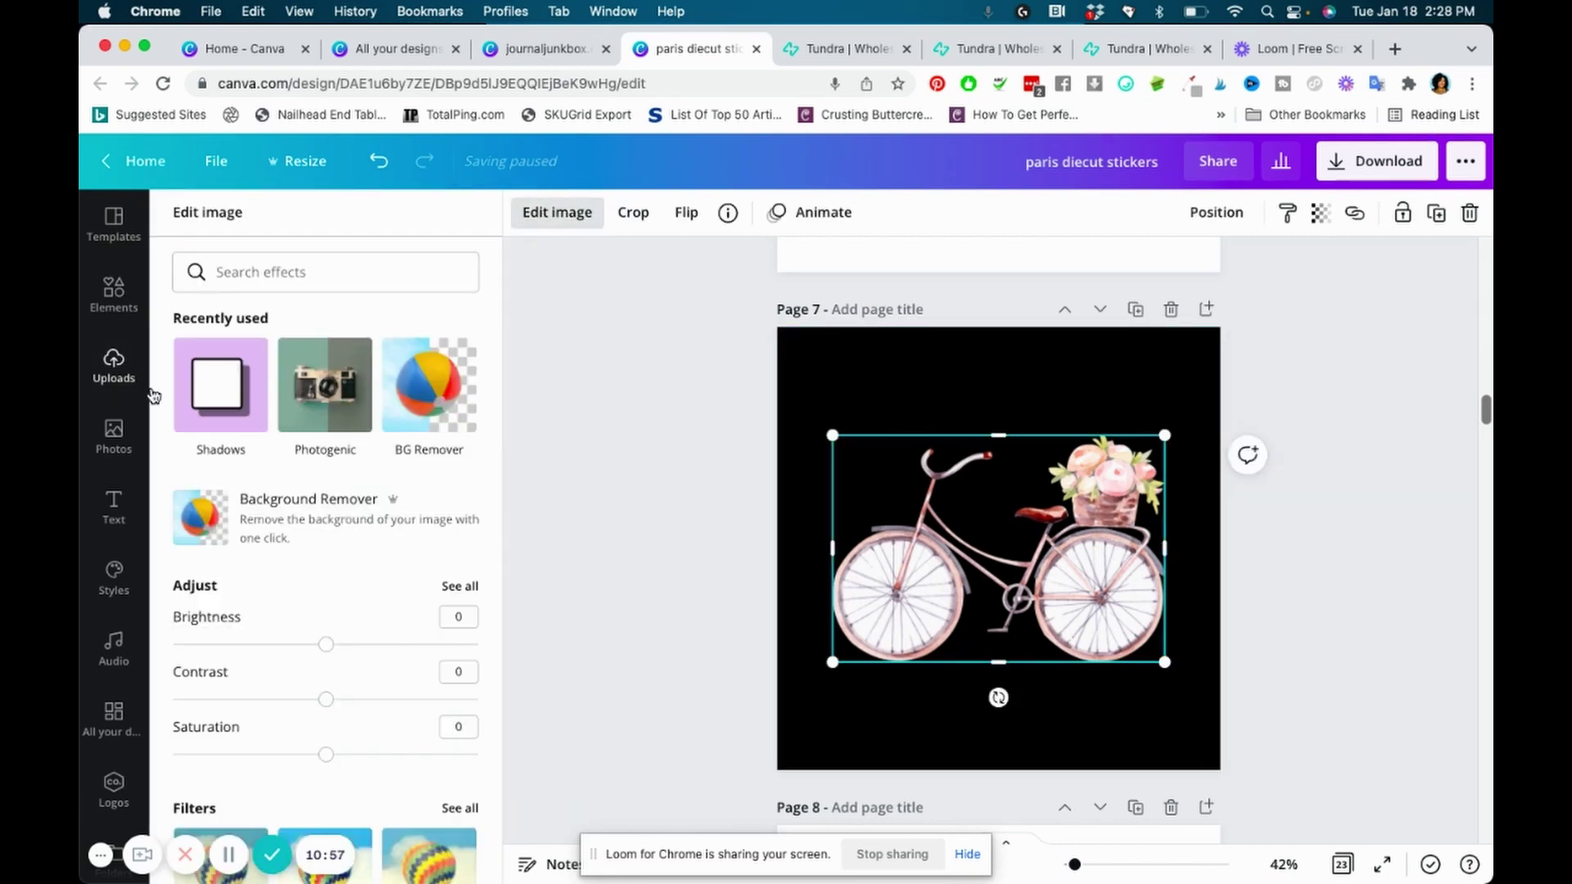
pyautogui.click(217, 400)
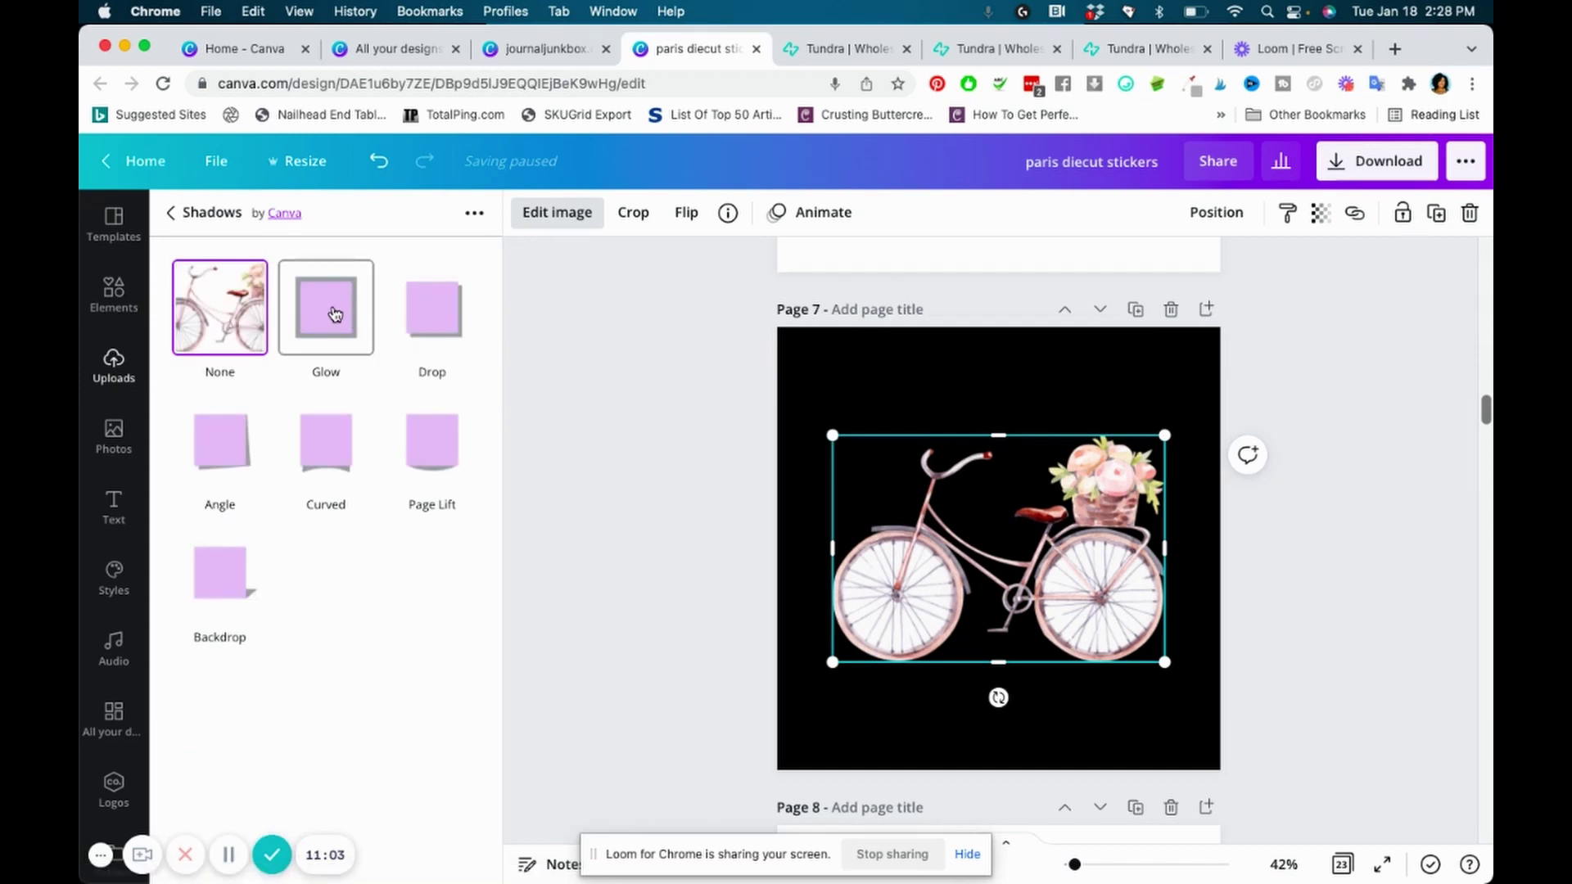
pyautogui.click(334, 312)
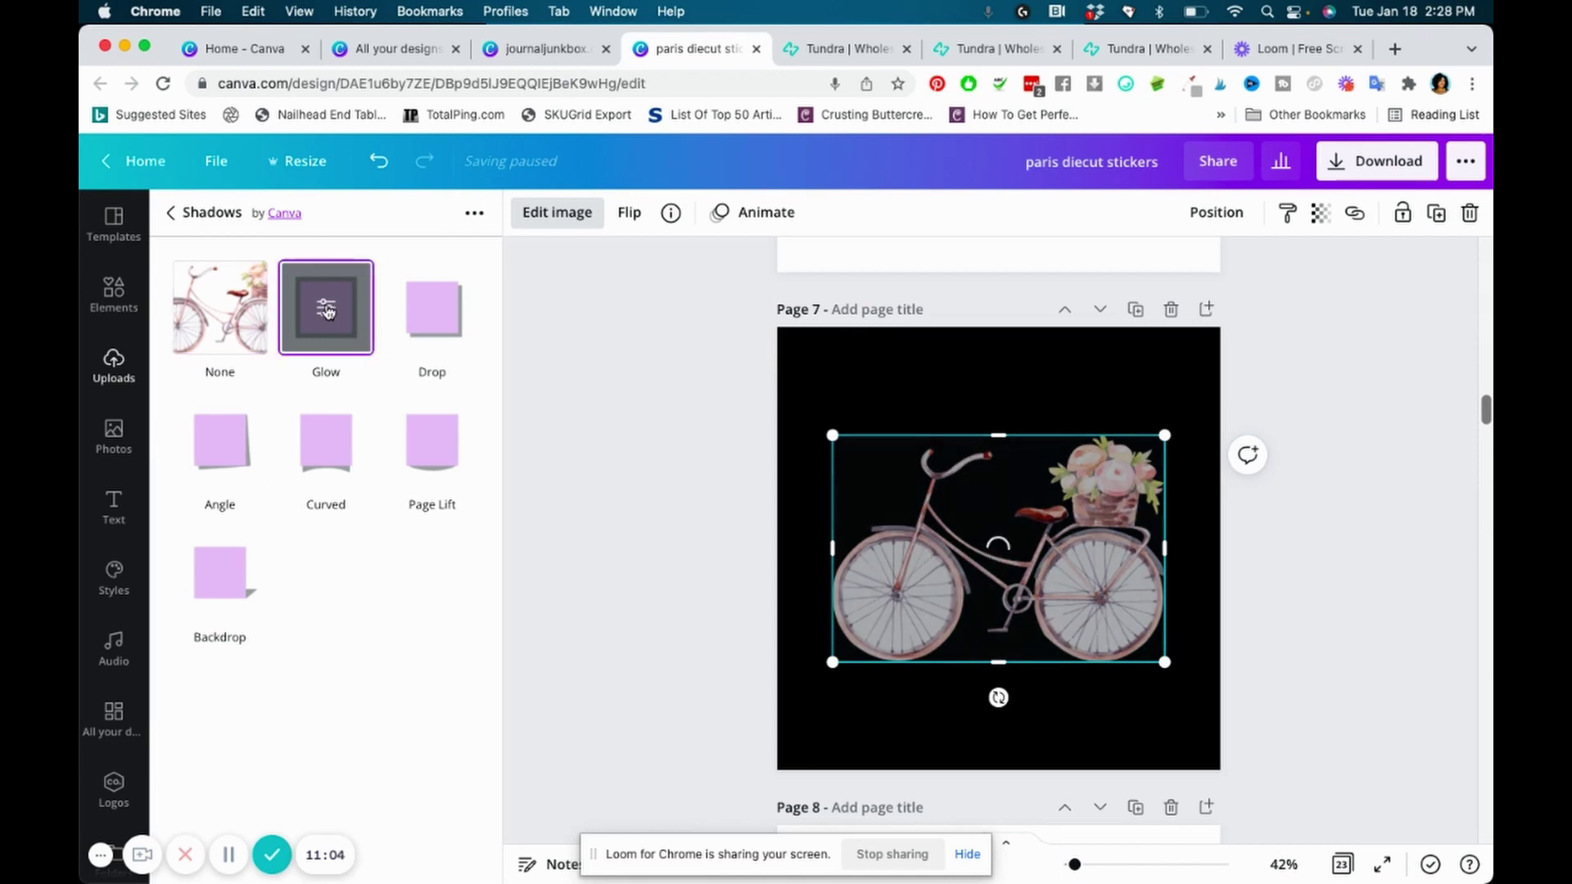
# - Set the Glow to white, blur 0, transparency 100 and size 10
pyautogui.click(325, 309)
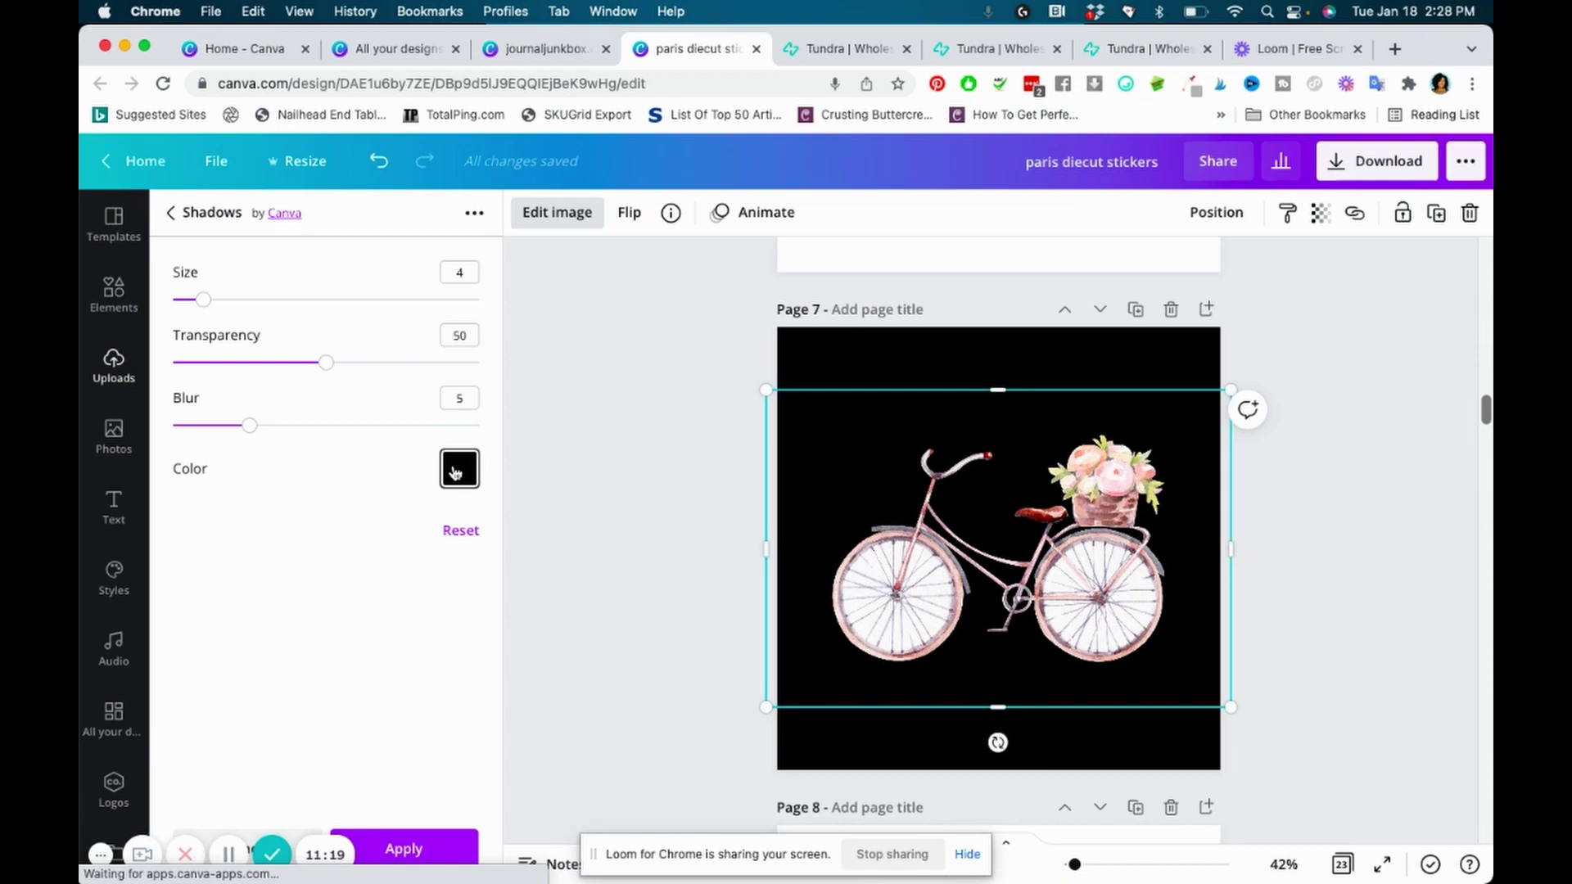
pyautogui.click(459, 470)
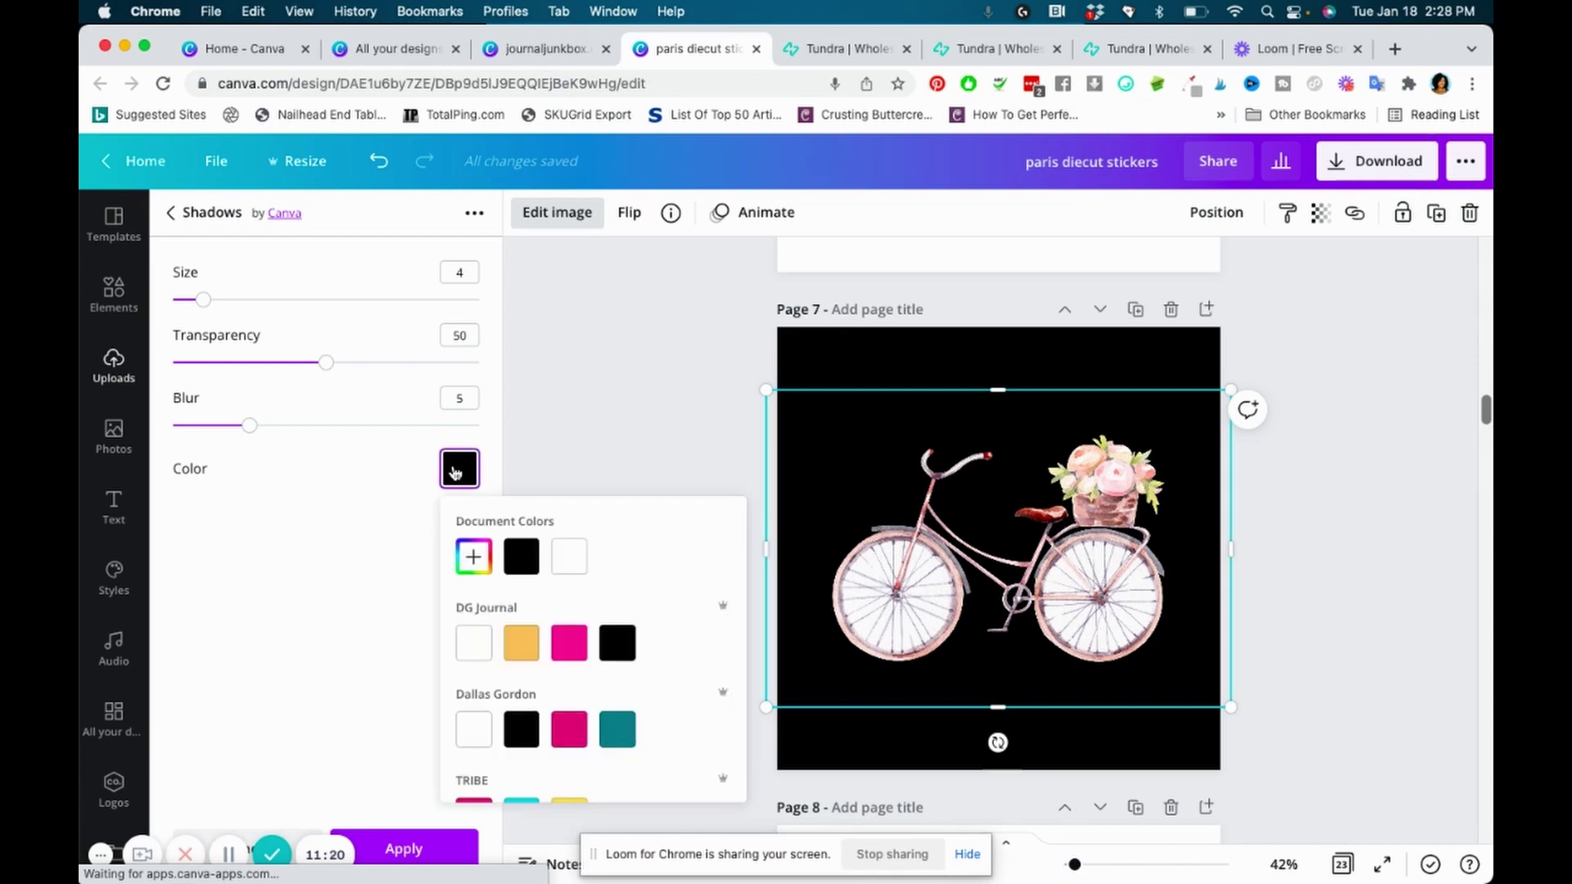
pyautogui.click(568, 565)
pyautogui.click(281, 554)
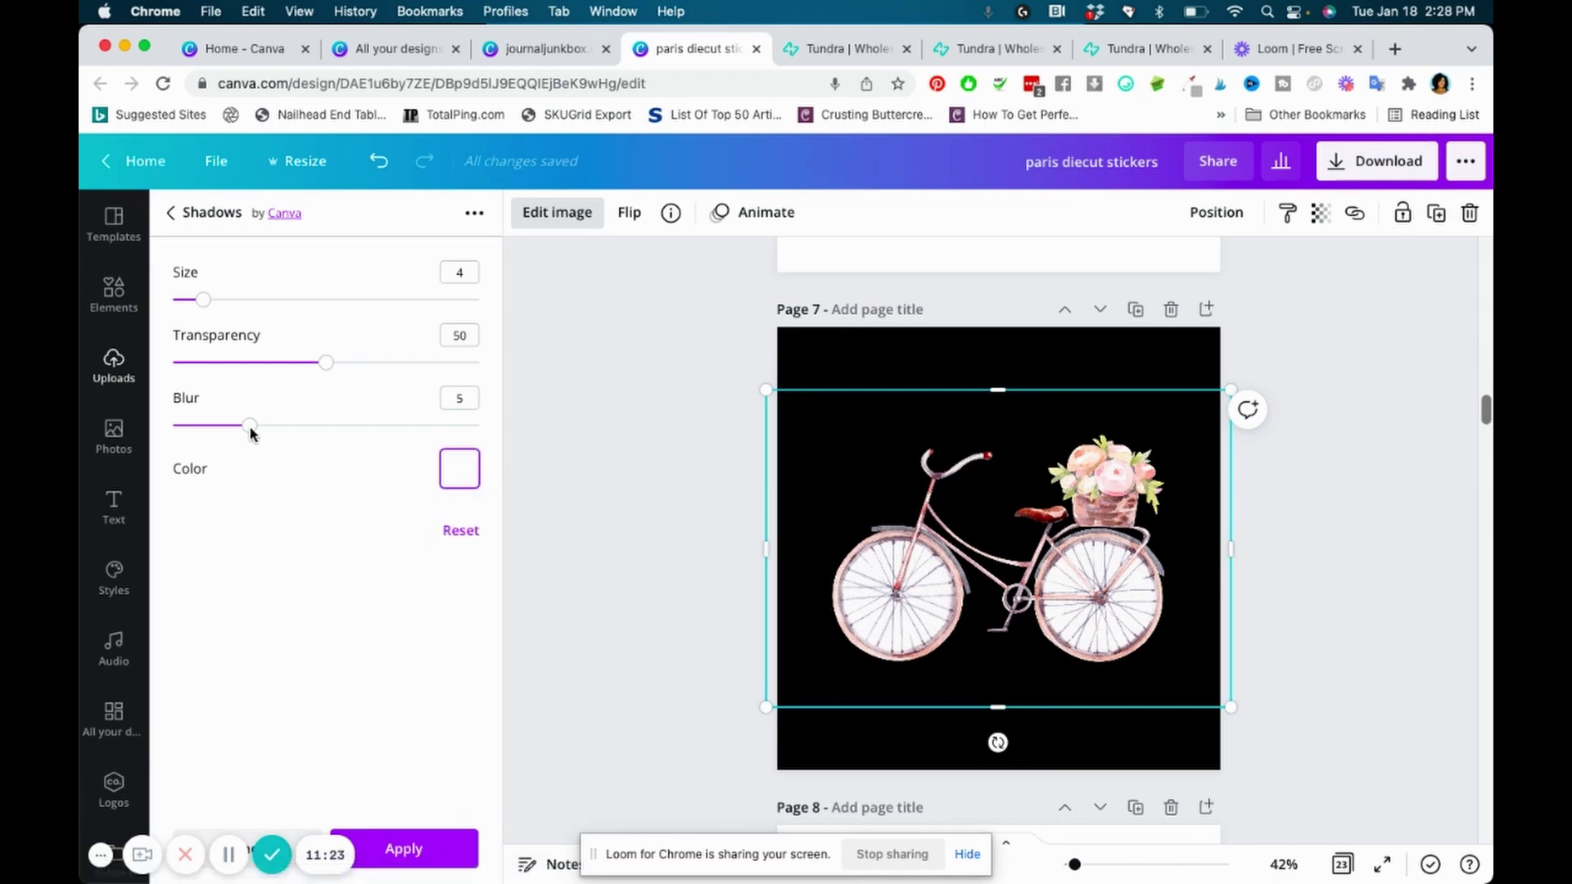
pyautogui.moveTo(250, 425); pyautogui.dragTo(139, 440)
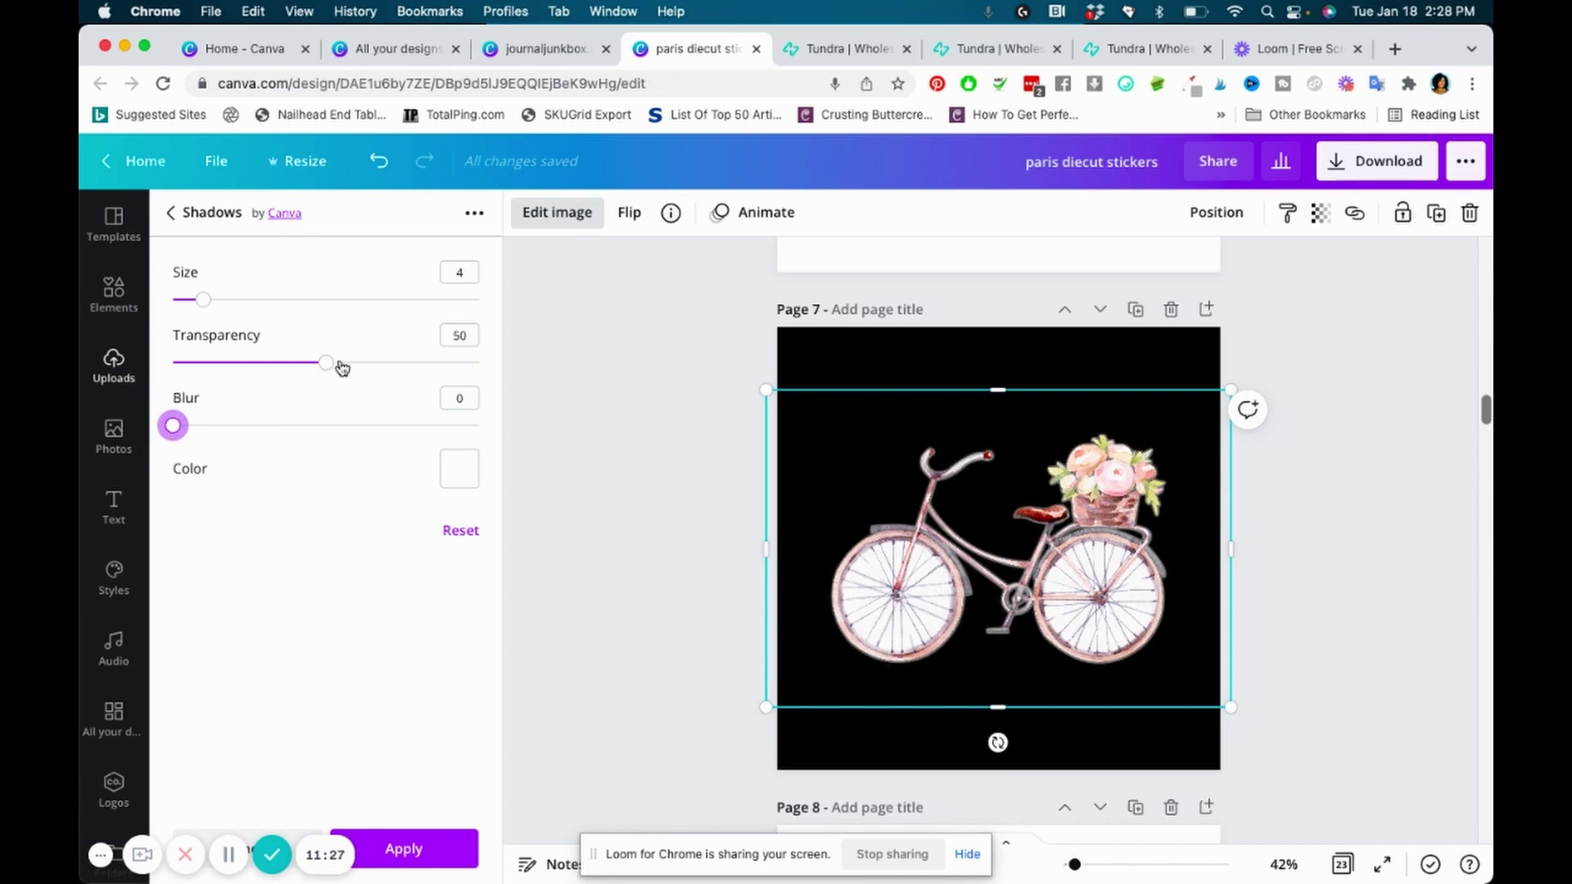
pyautogui.click(396, 365)
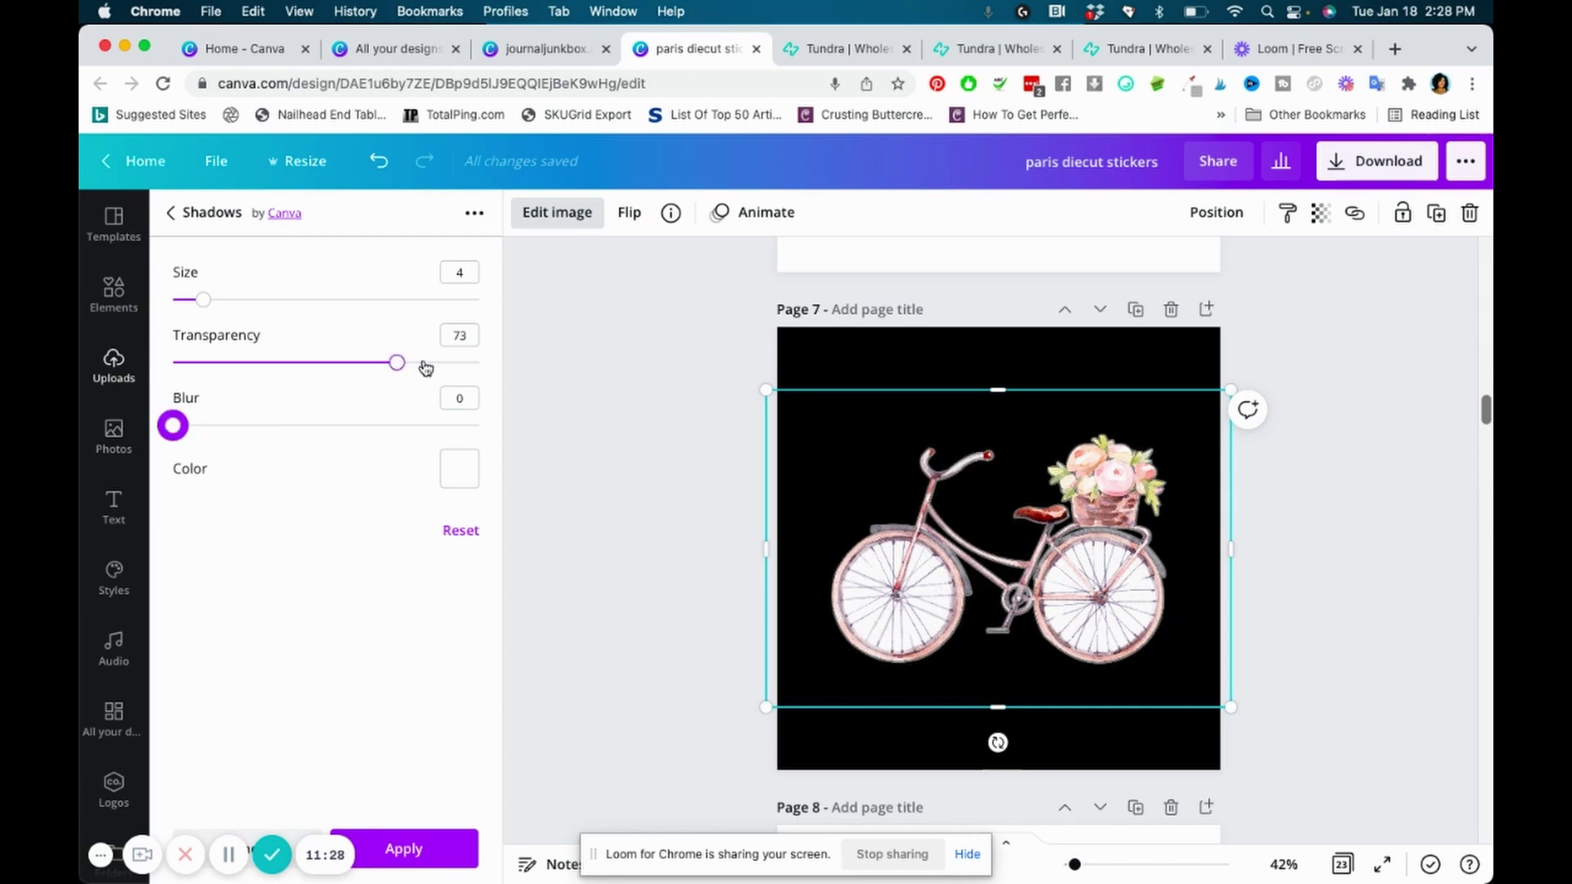
pyautogui.click(484, 368)
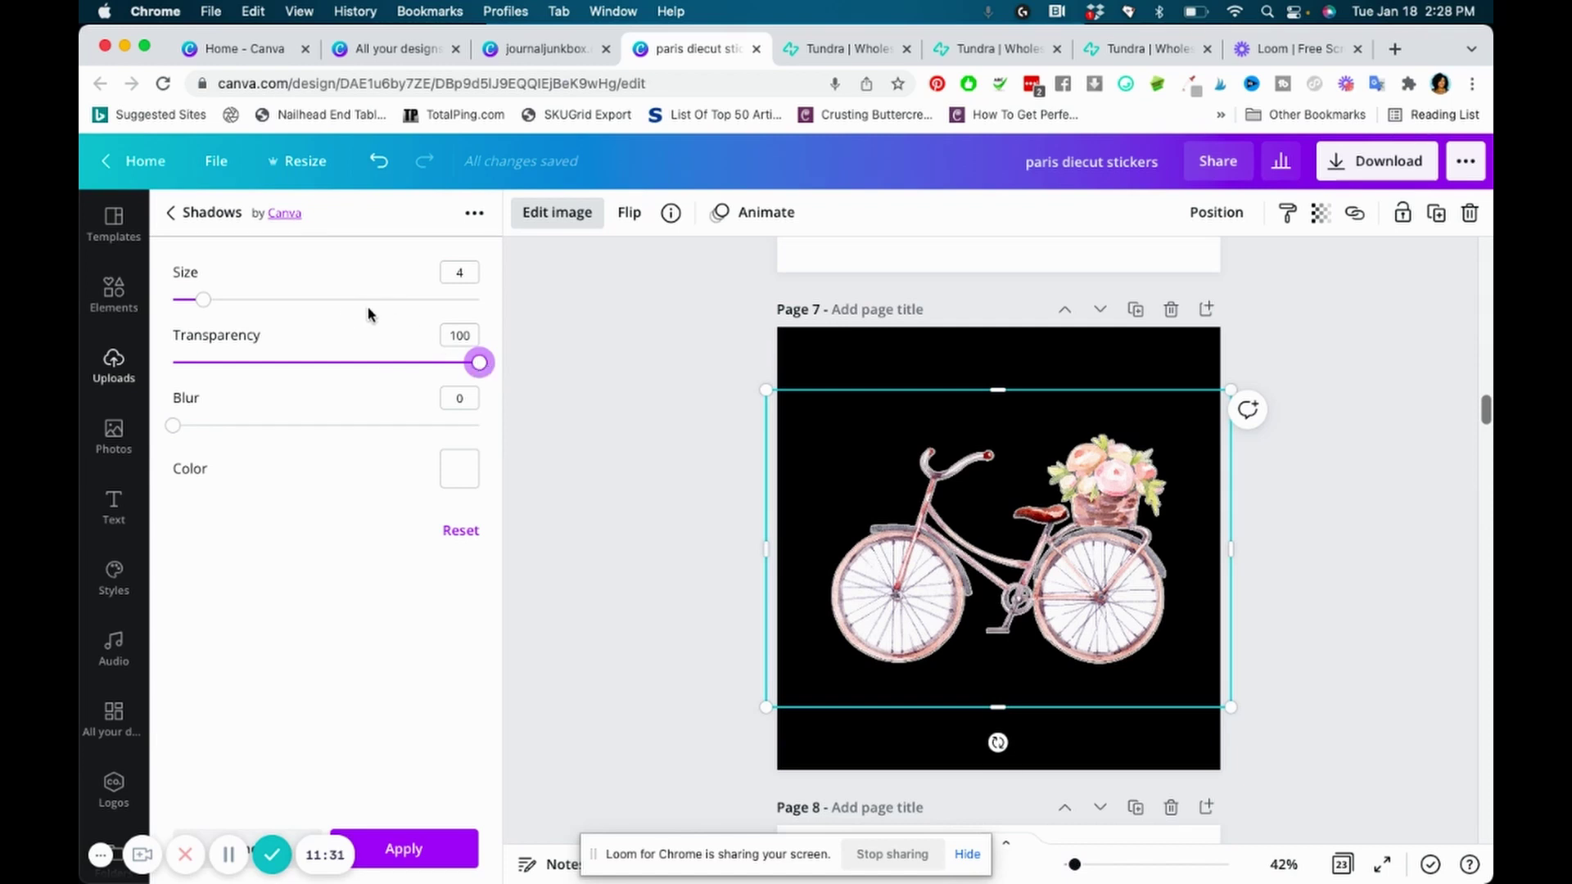
pyautogui.click(249, 301)
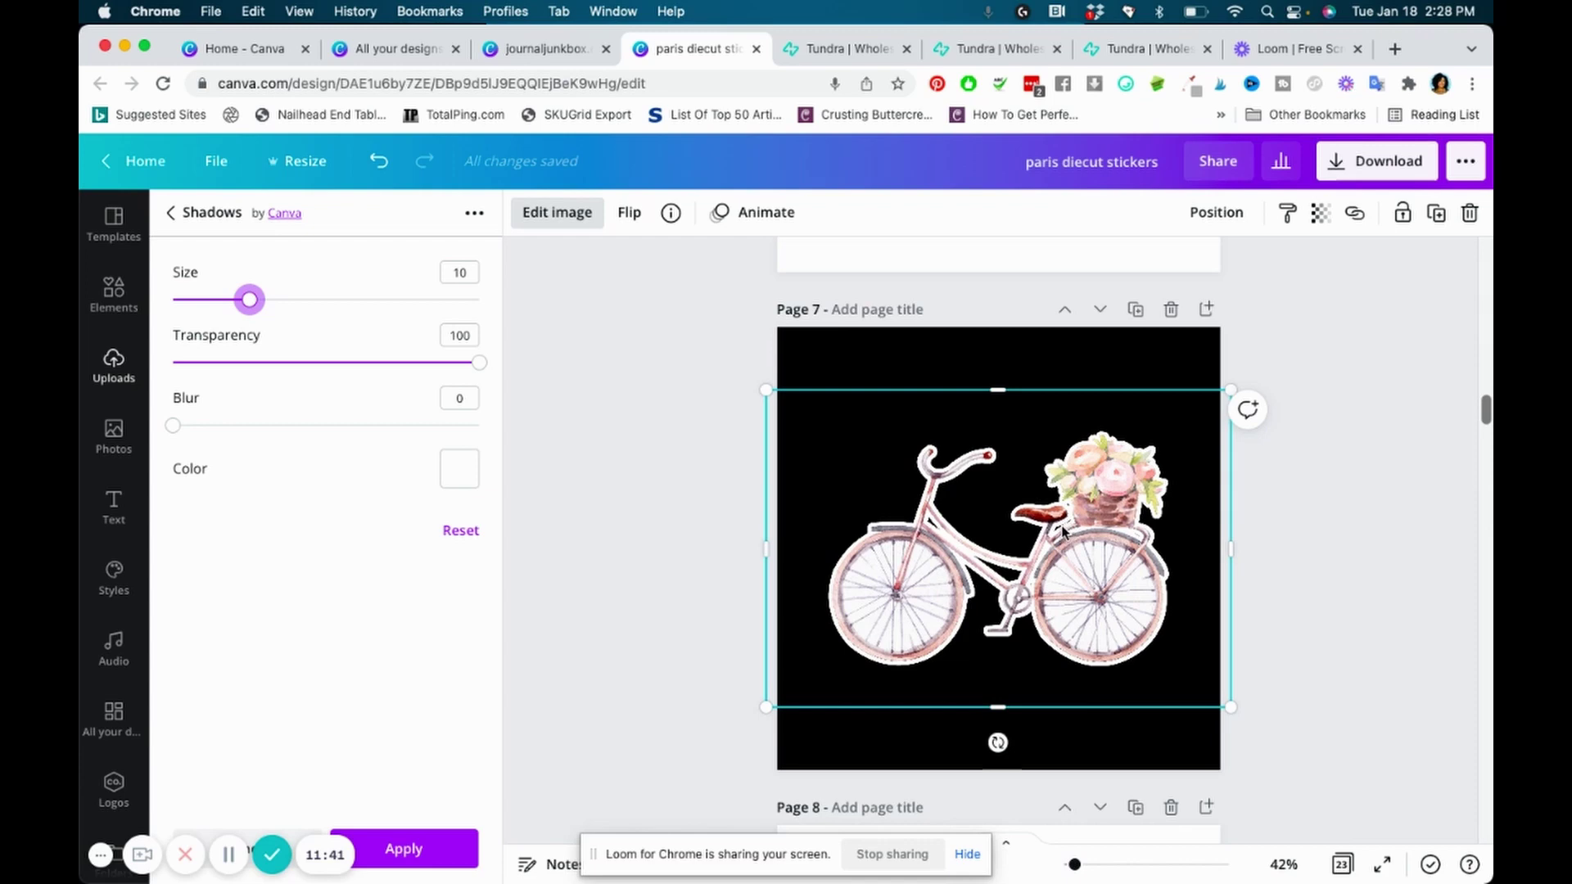
# - Zoom to 167% to inspect the bicycle's outline, back to 65%, then set glow size 15
pyautogui.click(1116, 868)
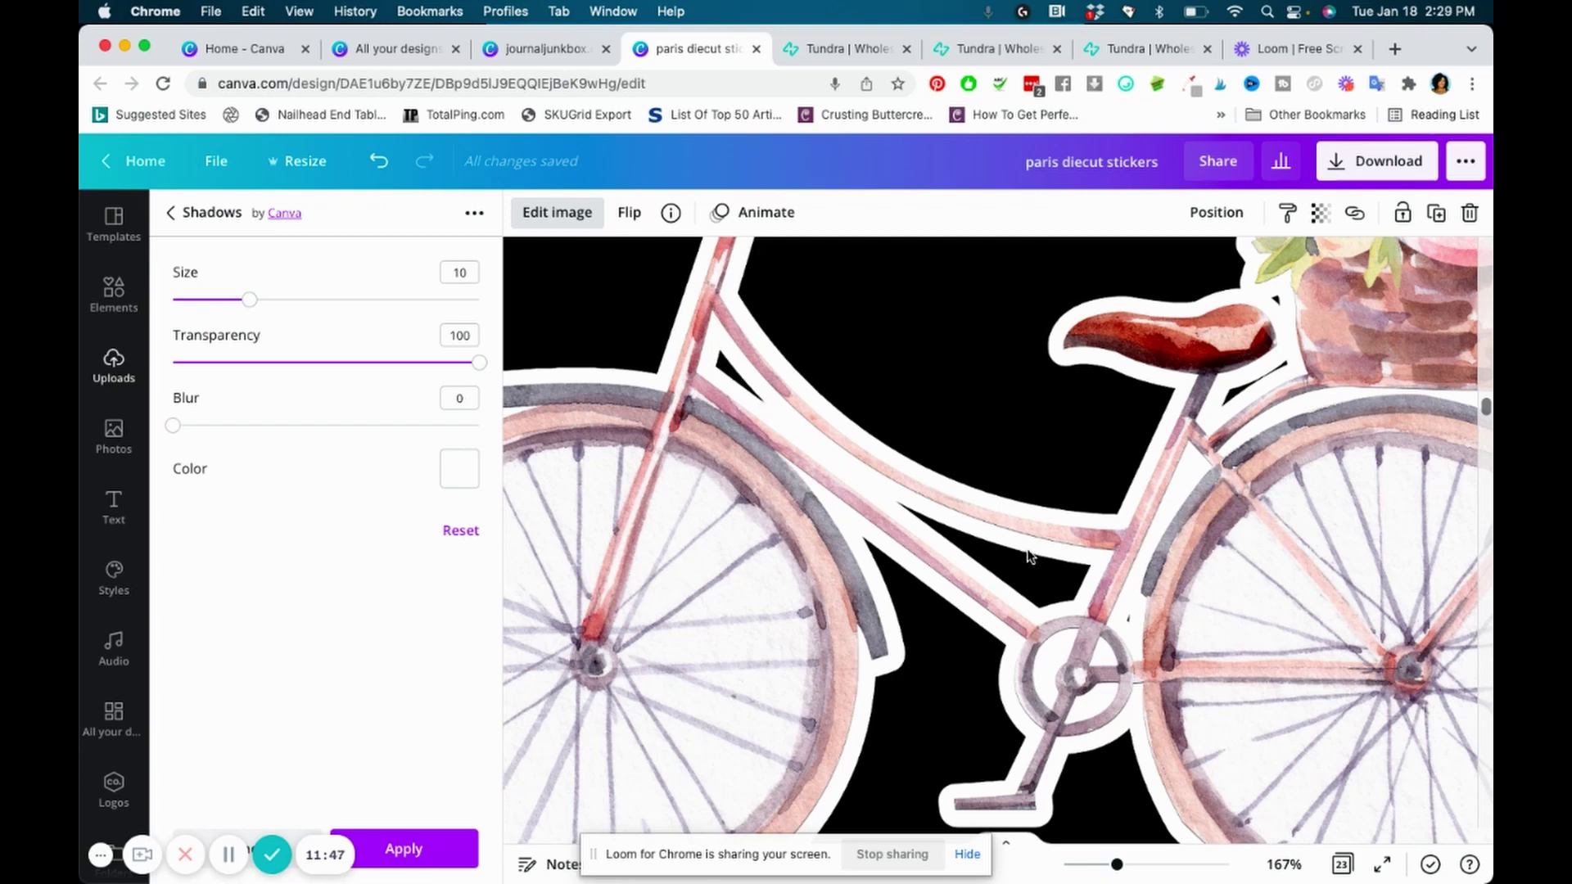
pyautogui.scroll(-3, 1029, 555)
pyautogui.scroll(5, 1029, 555)
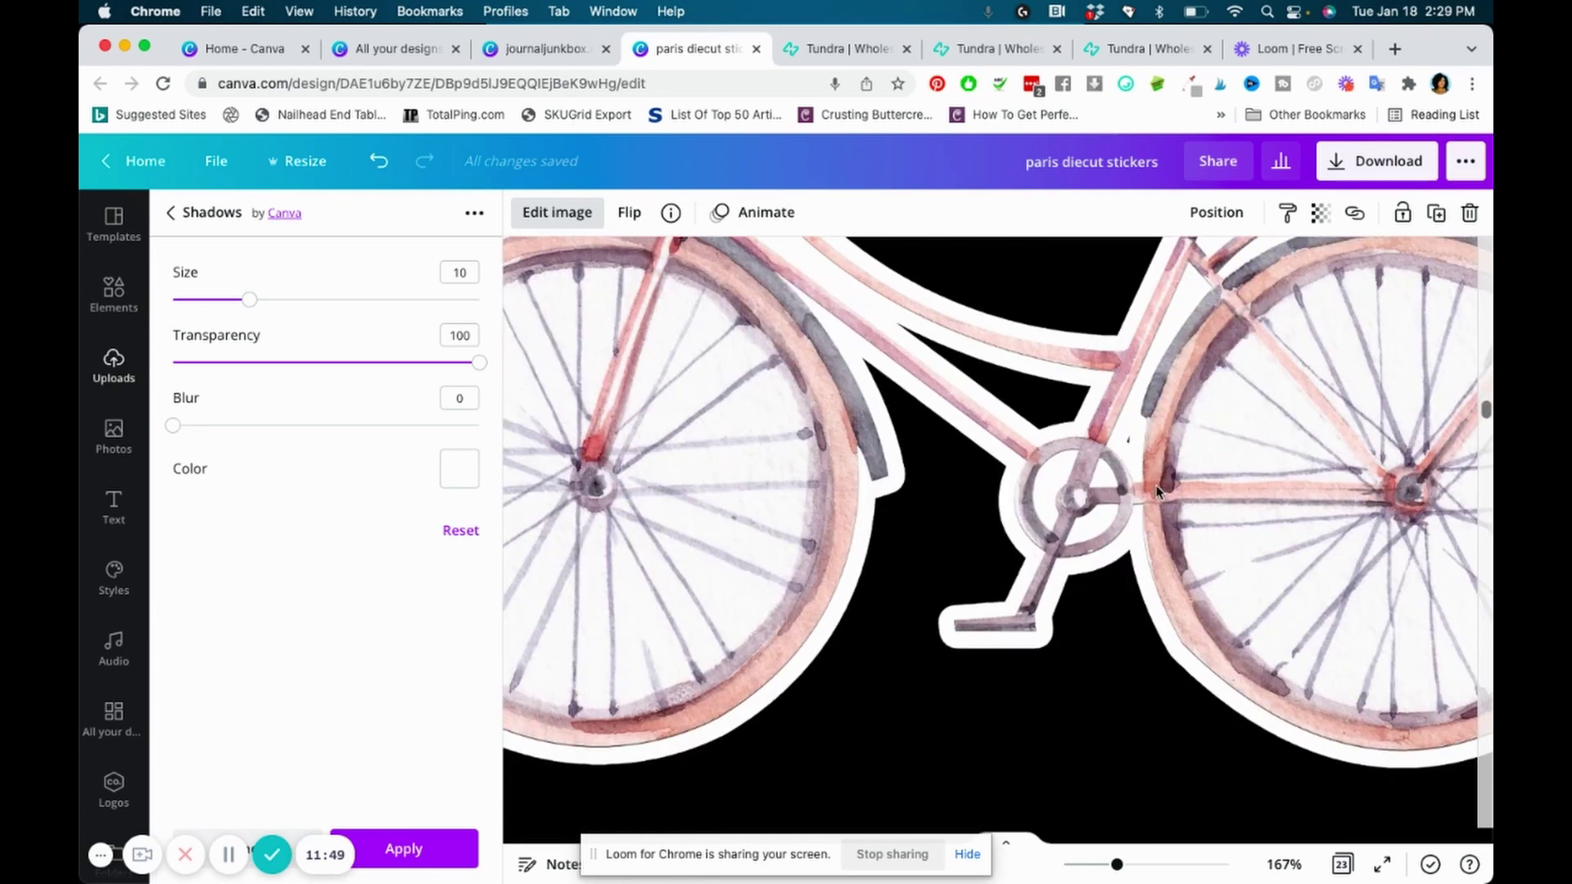
pyautogui.scroll(2, 1158, 491)
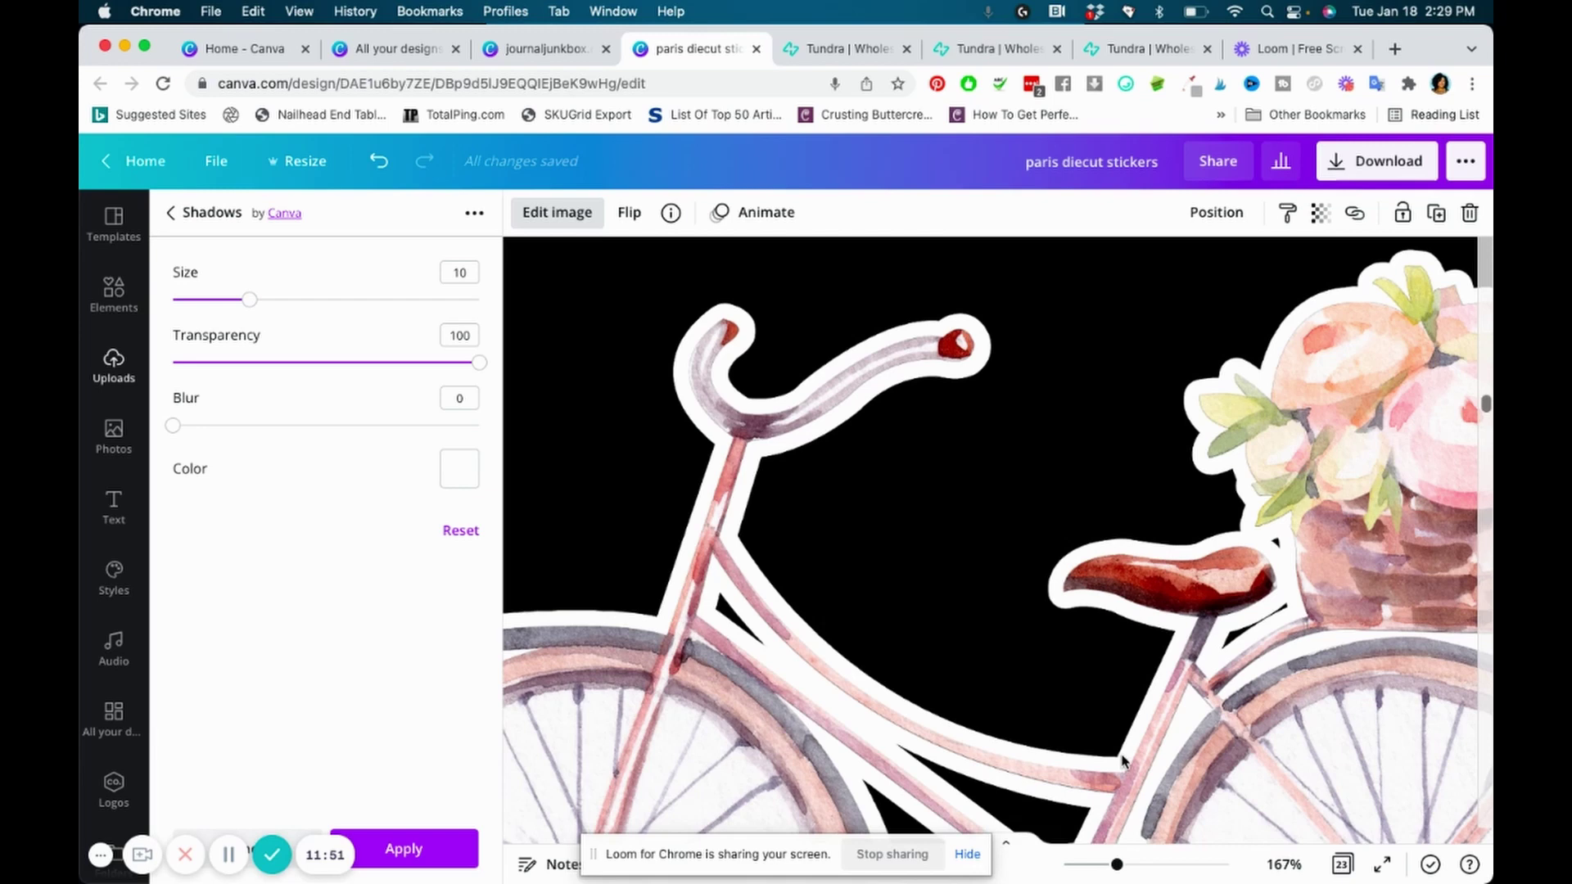
pyautogui.moveTo(1096, 868); pyautogui.dragTo(1083, 866)
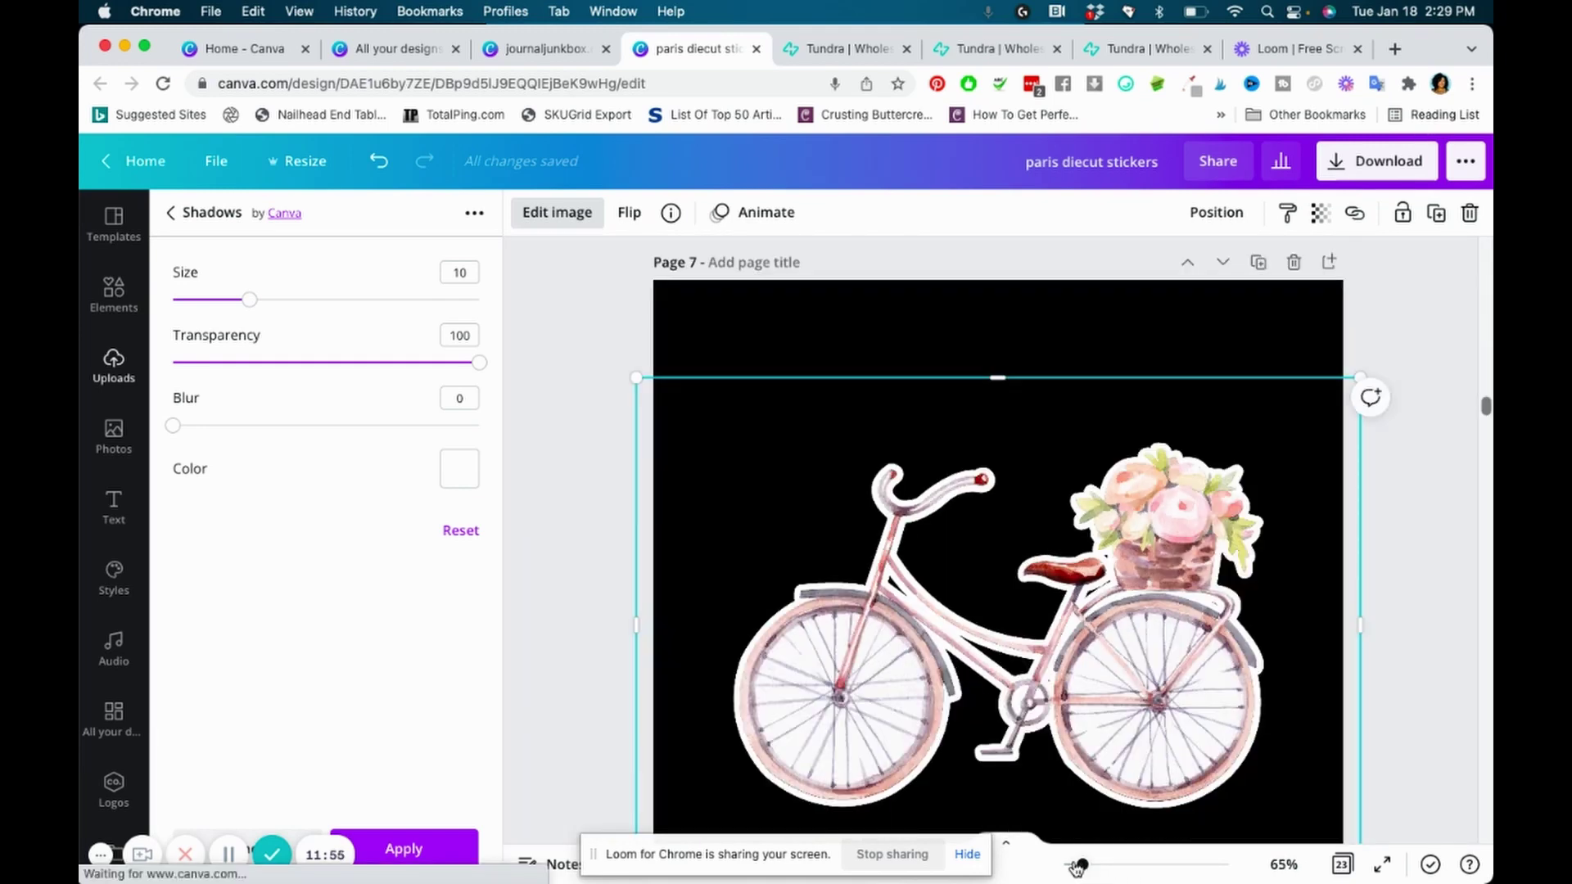
pyautogui.scroll(-2, 1393, 538)
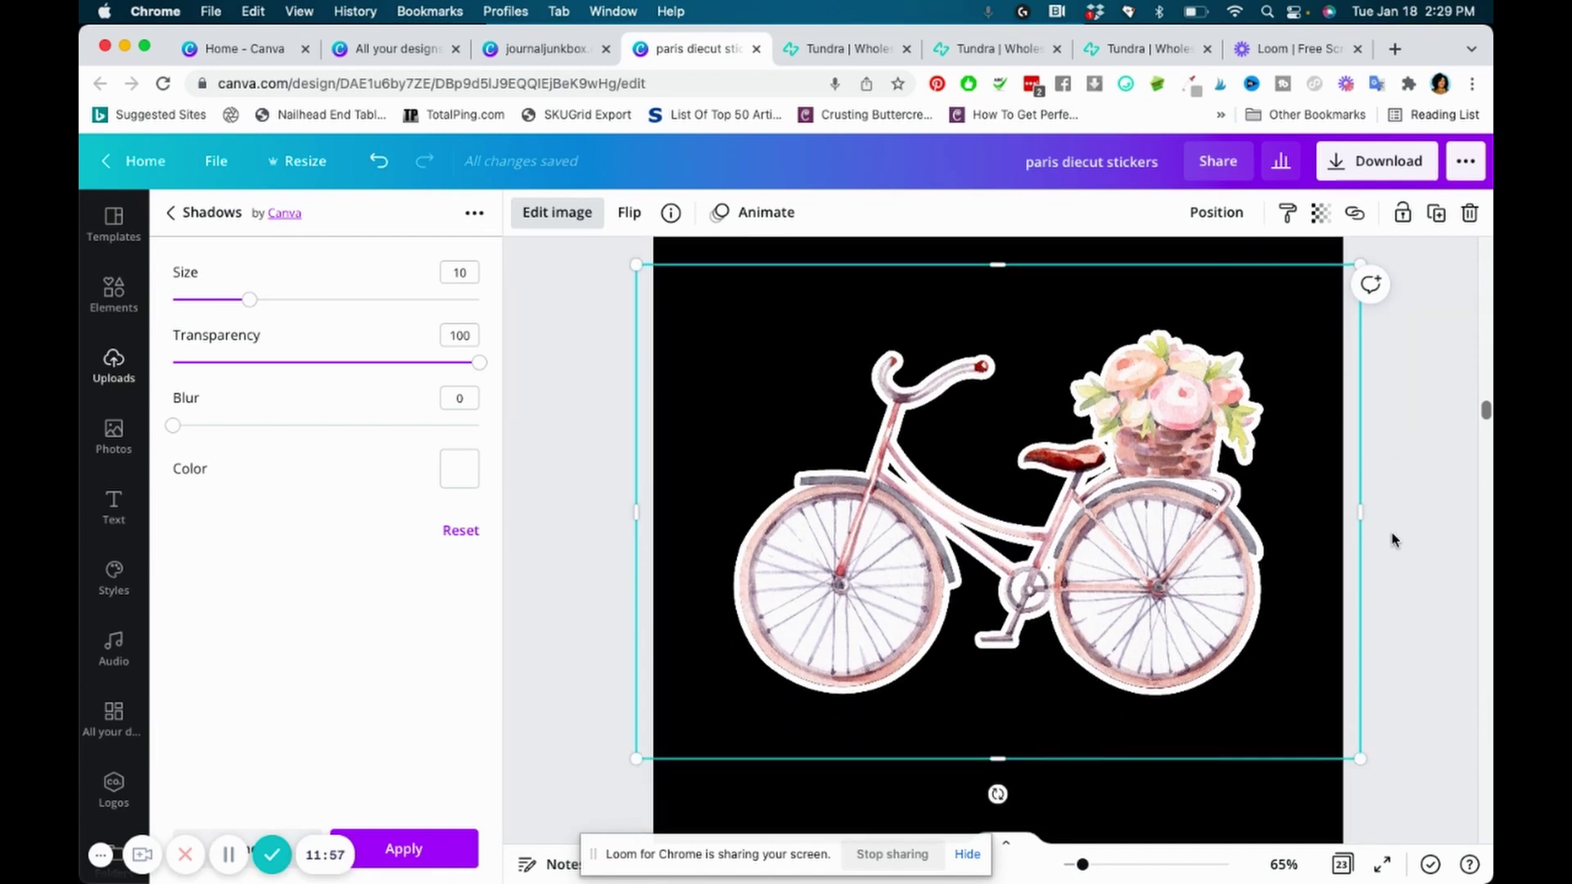
pyautogui.click(287, 301)
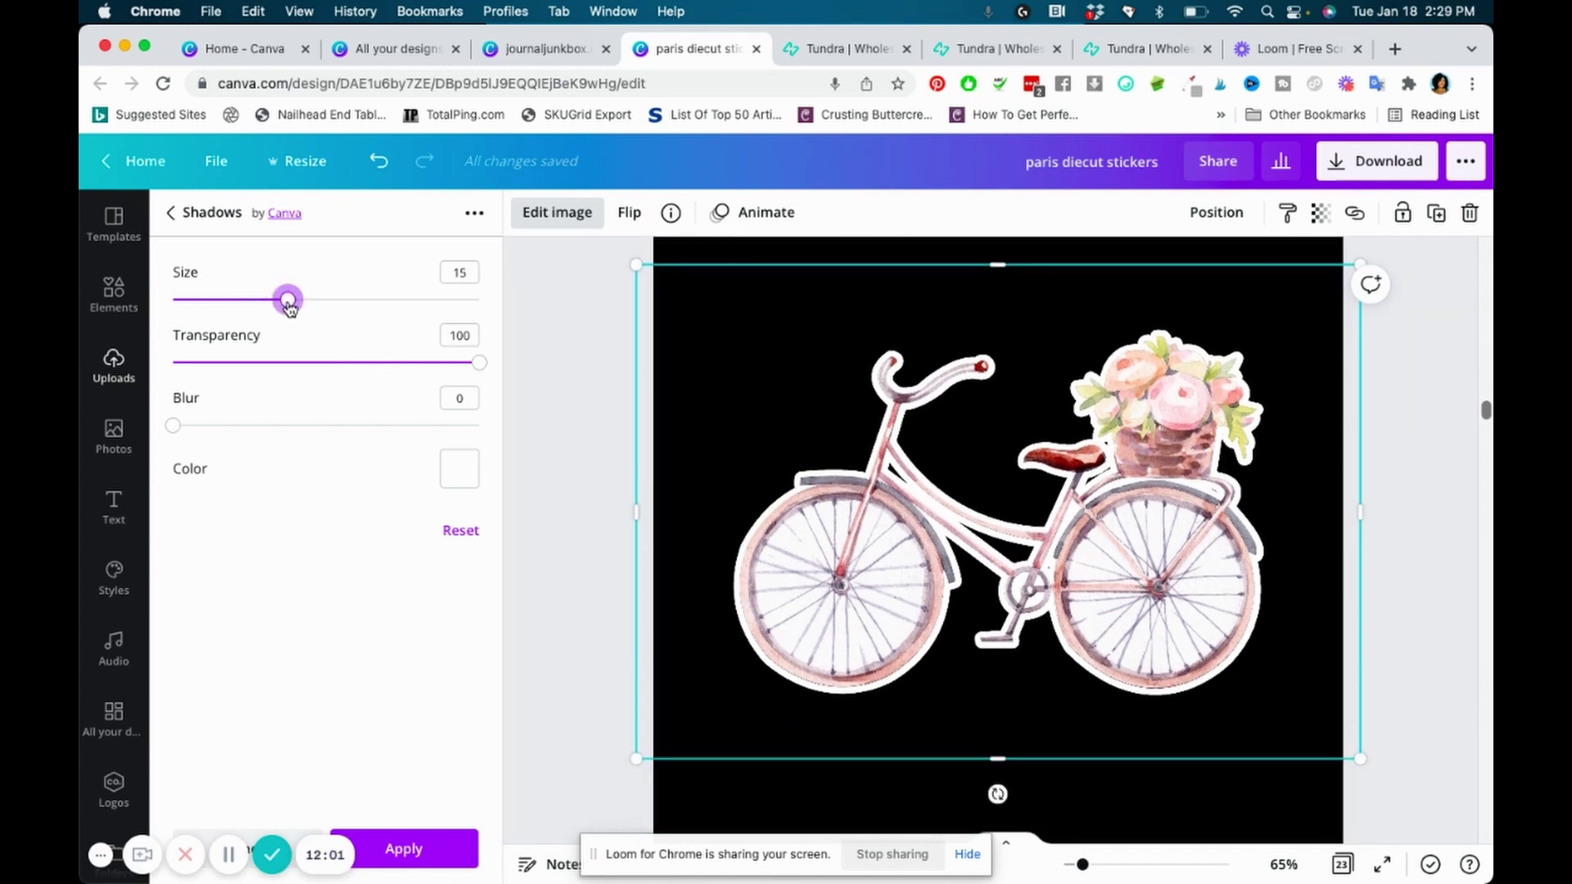
# - Raise the bicycle's white outline glow size through 18 and 23 to 27
pyautogui.click(311, 300)
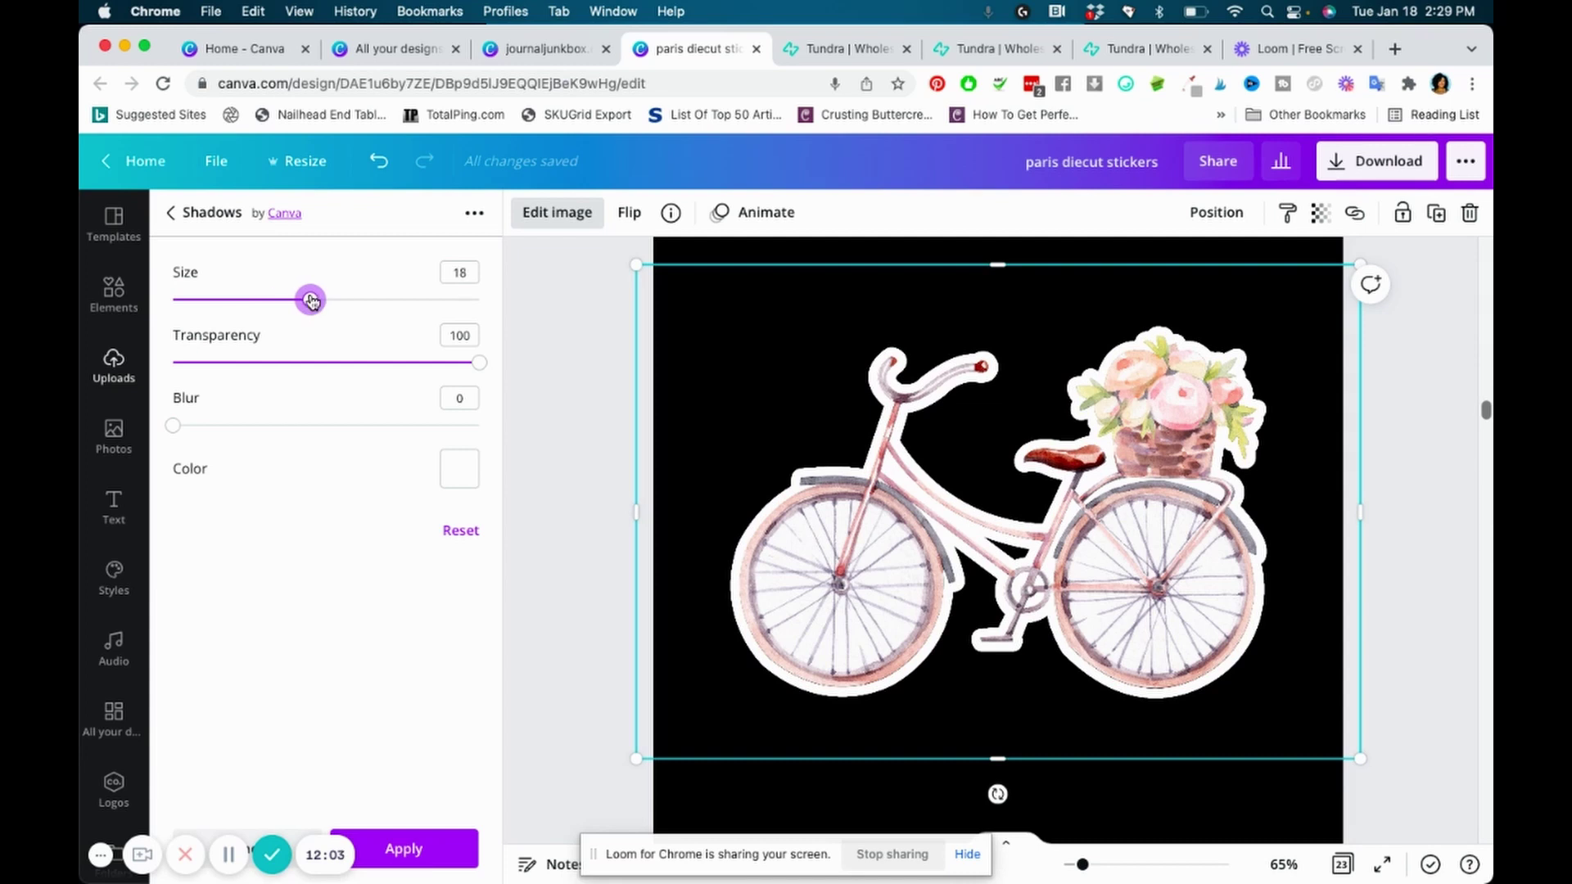
pyautogui.click(348, 301)
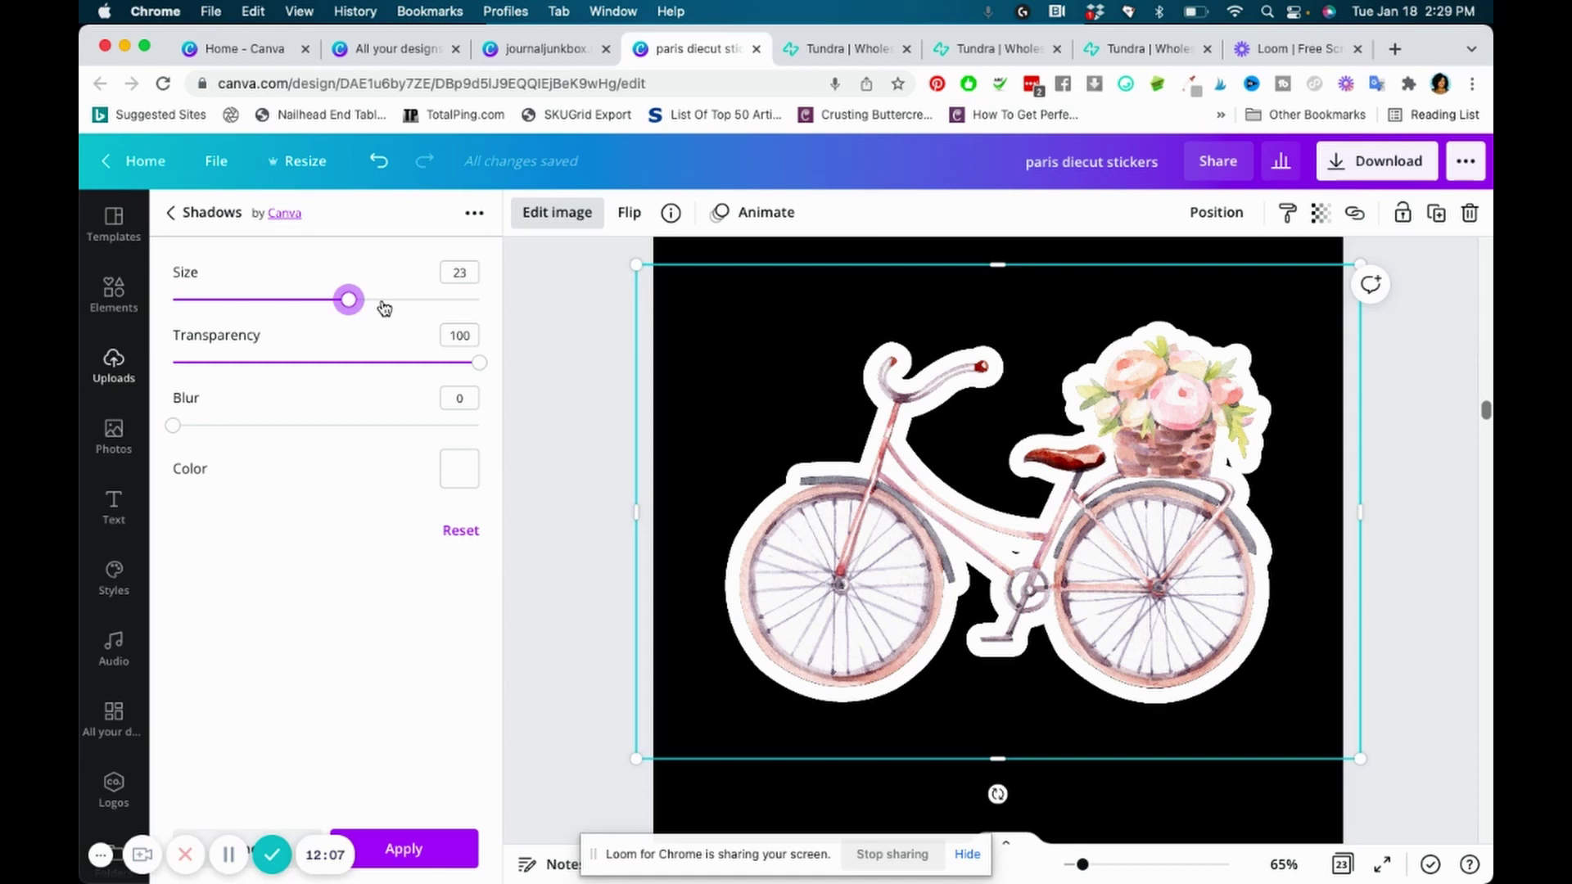
pyautogui.click(380, 302)
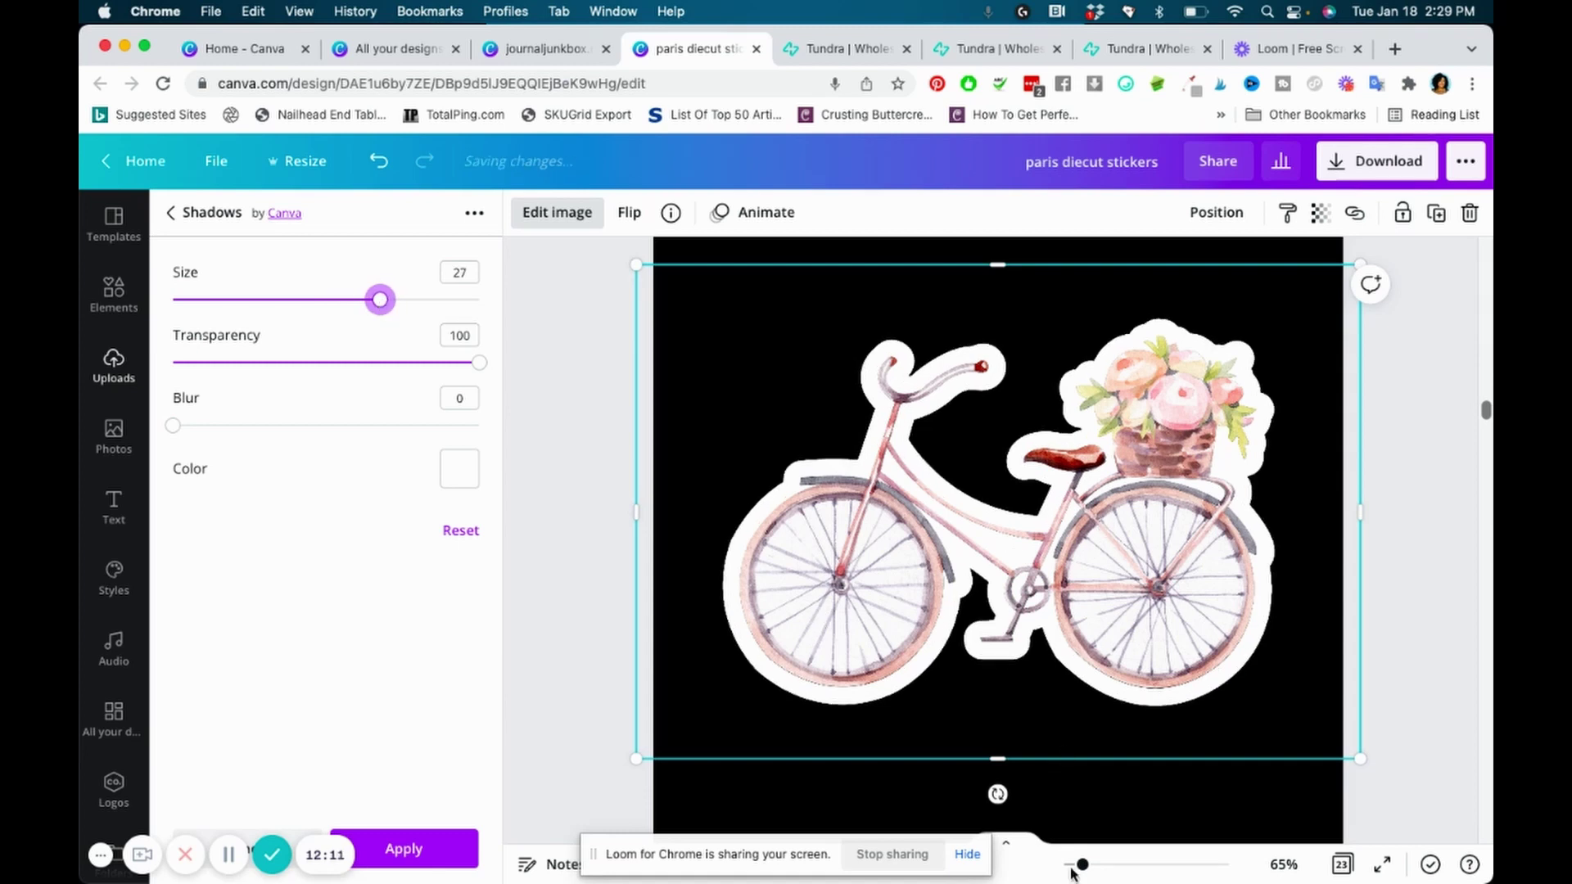
# - Zoom to 229% to inspect the thicker outline's edges, then zoom back out
pyautogui.click(1138, 865)
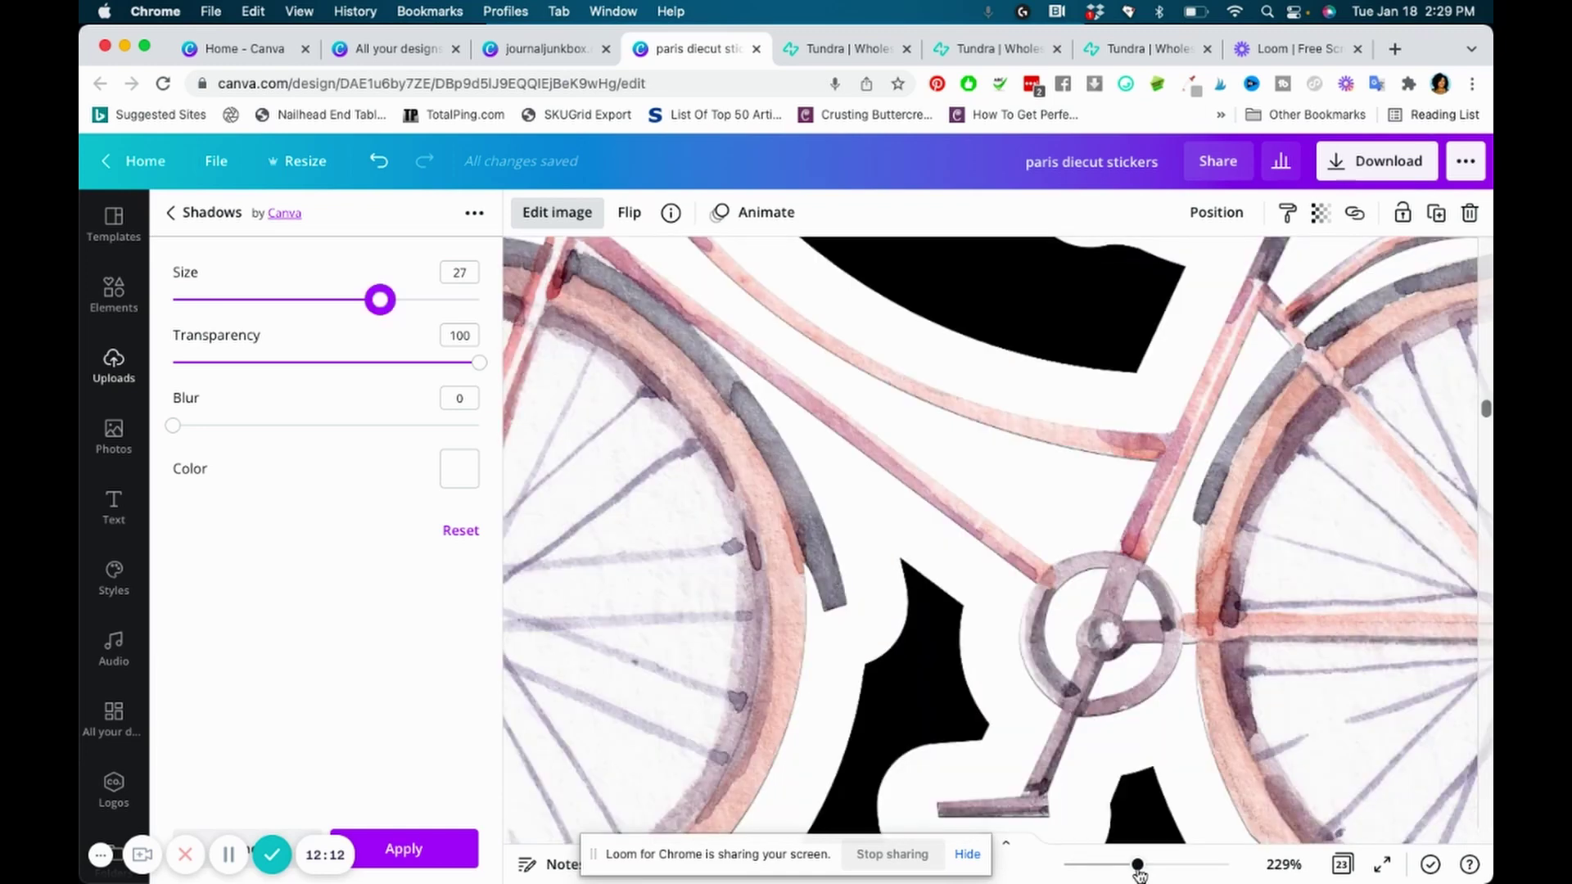
pyautogui.scroll(2, 1226, 400)
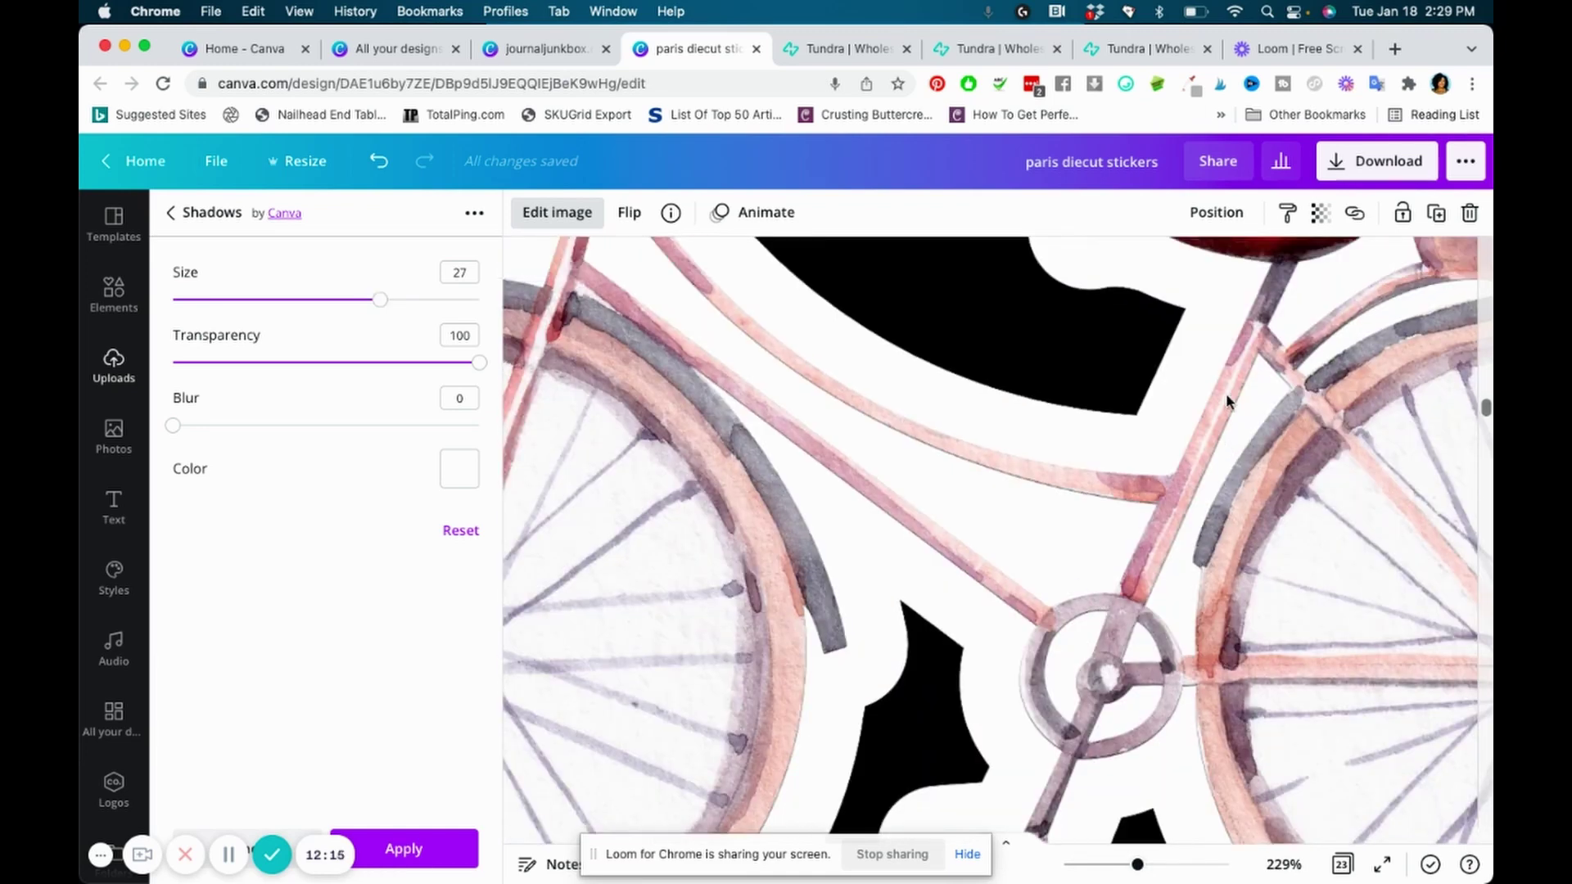
pyautogui.scroll(5, 1225, 400)
pyautogui.hscroll(-2, 1225, 400)
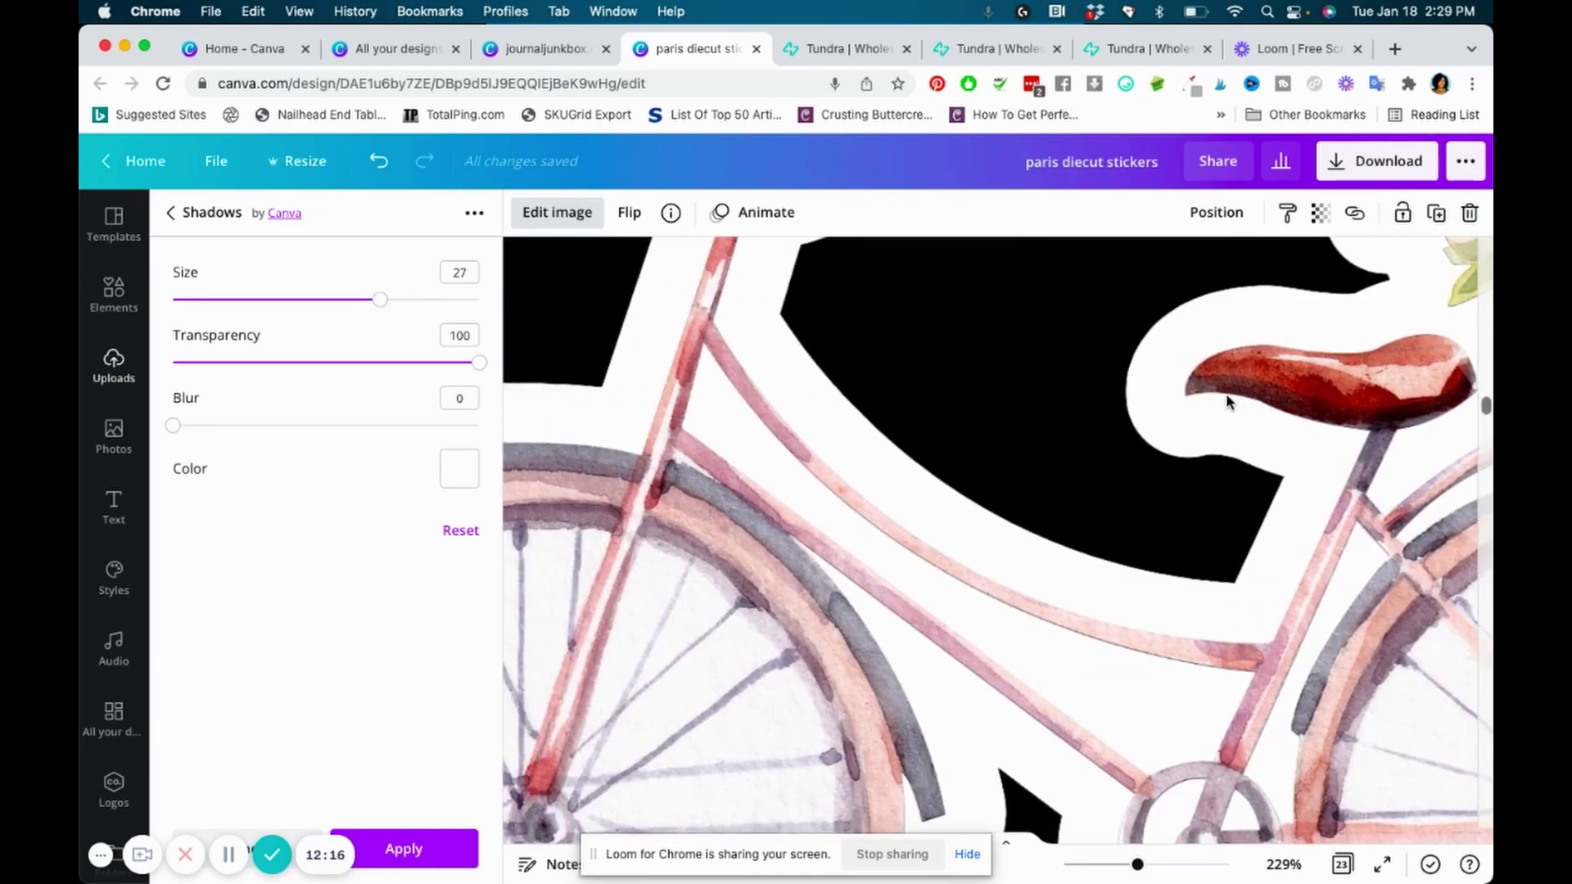
pyautogui.scroll(-5, 1228, 401)
pyautogui.hscroll(-3, 1228, 401)
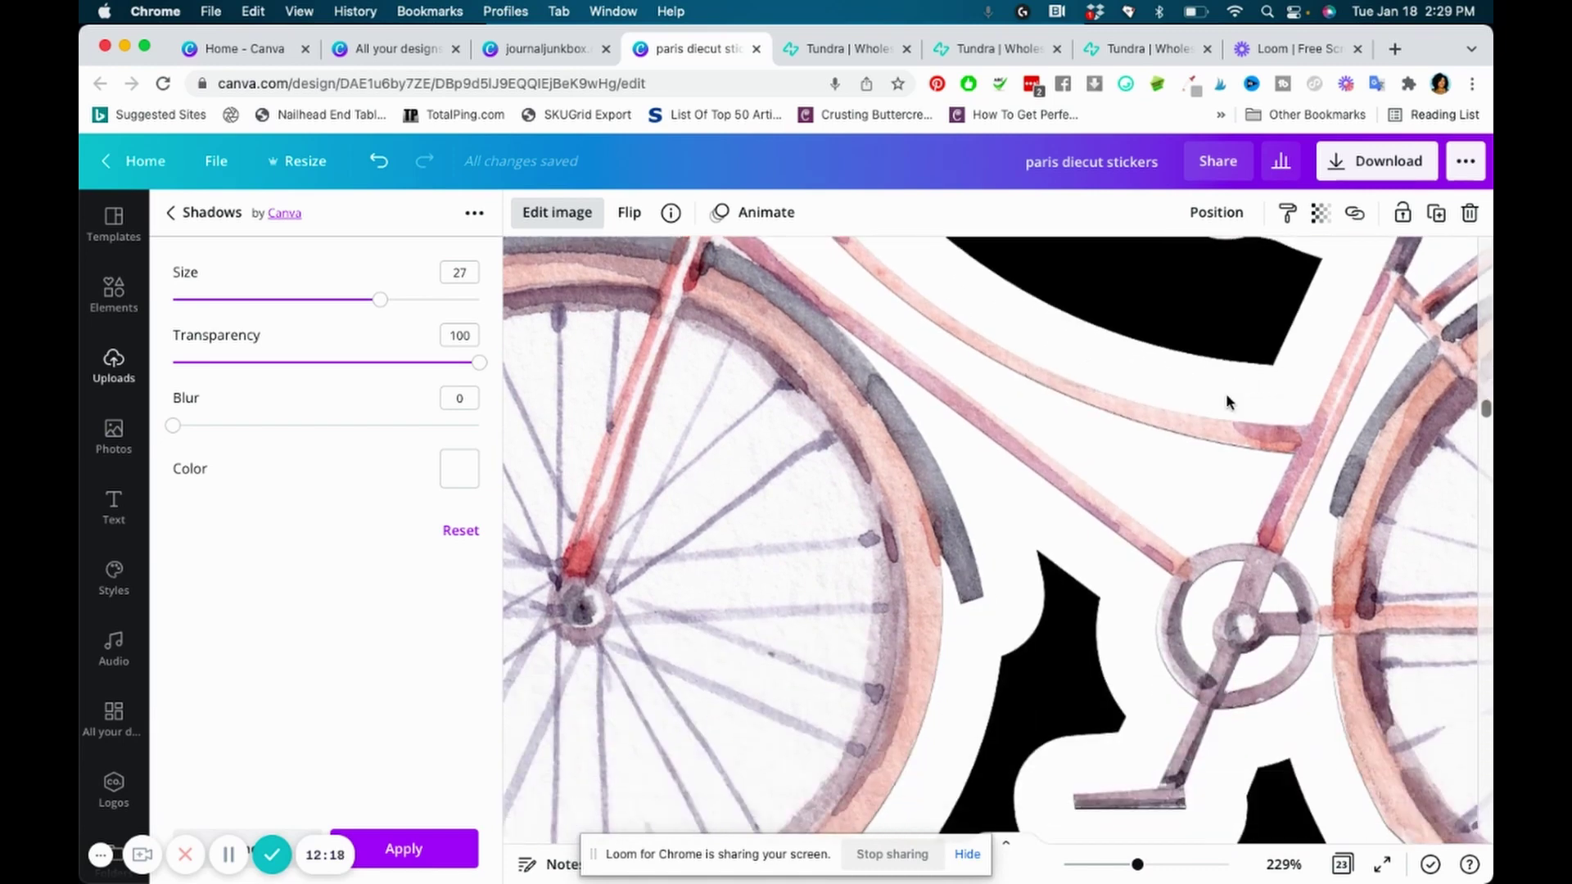
pyautogui.hscroll(10, 1226, 401)
pyautogui.scroll(4, 1225, 401)
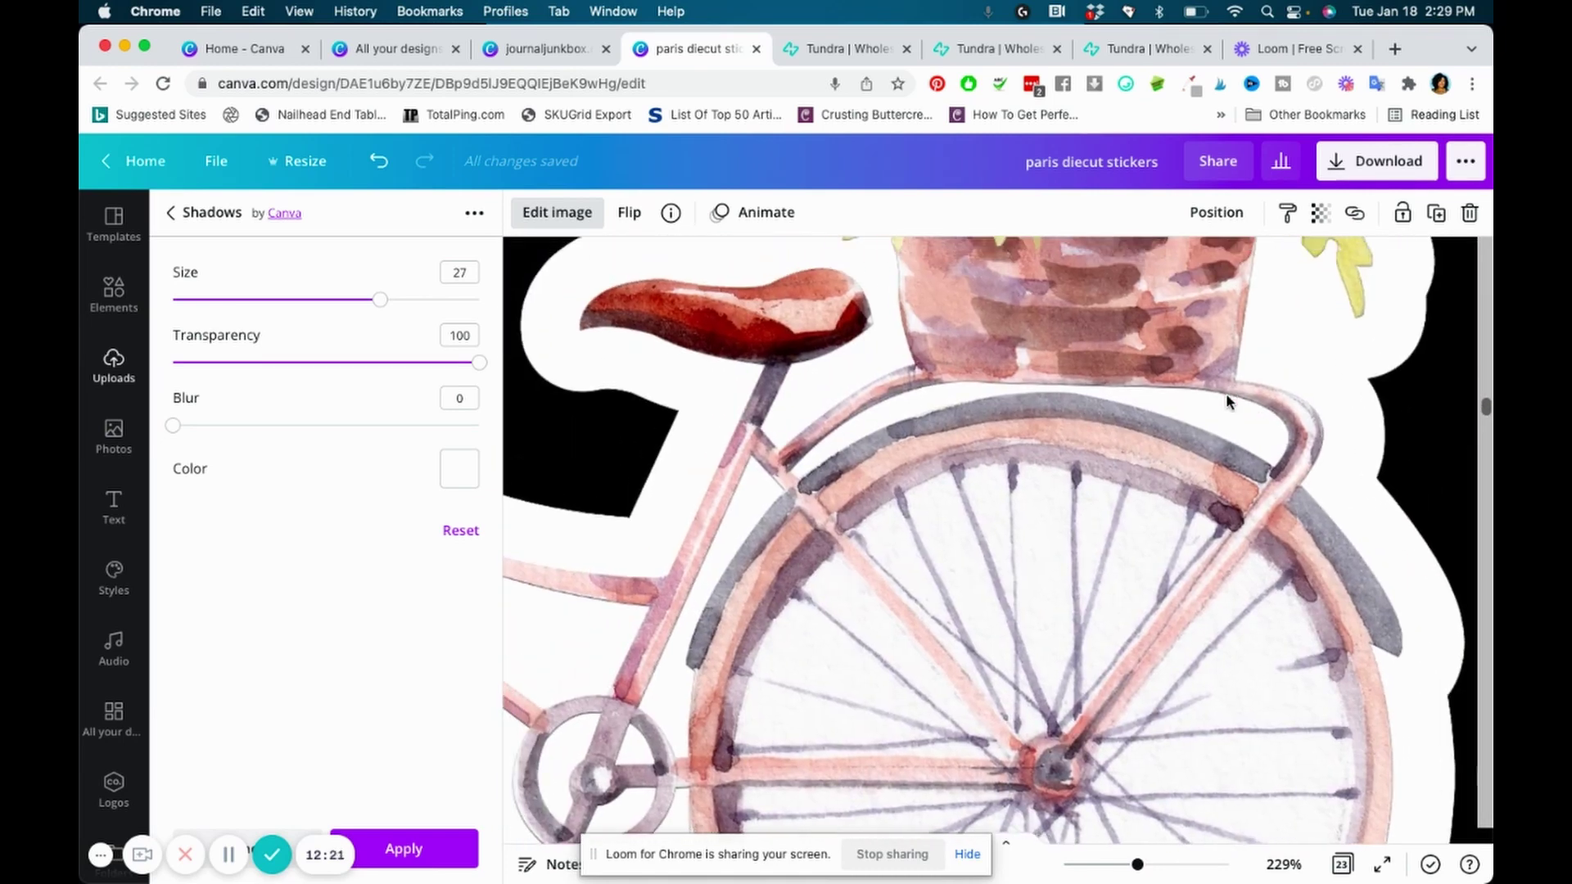
pyautogui.scroll(-1, 1225, 393)
pyautogui.hscroll(-1, 1225, 393)
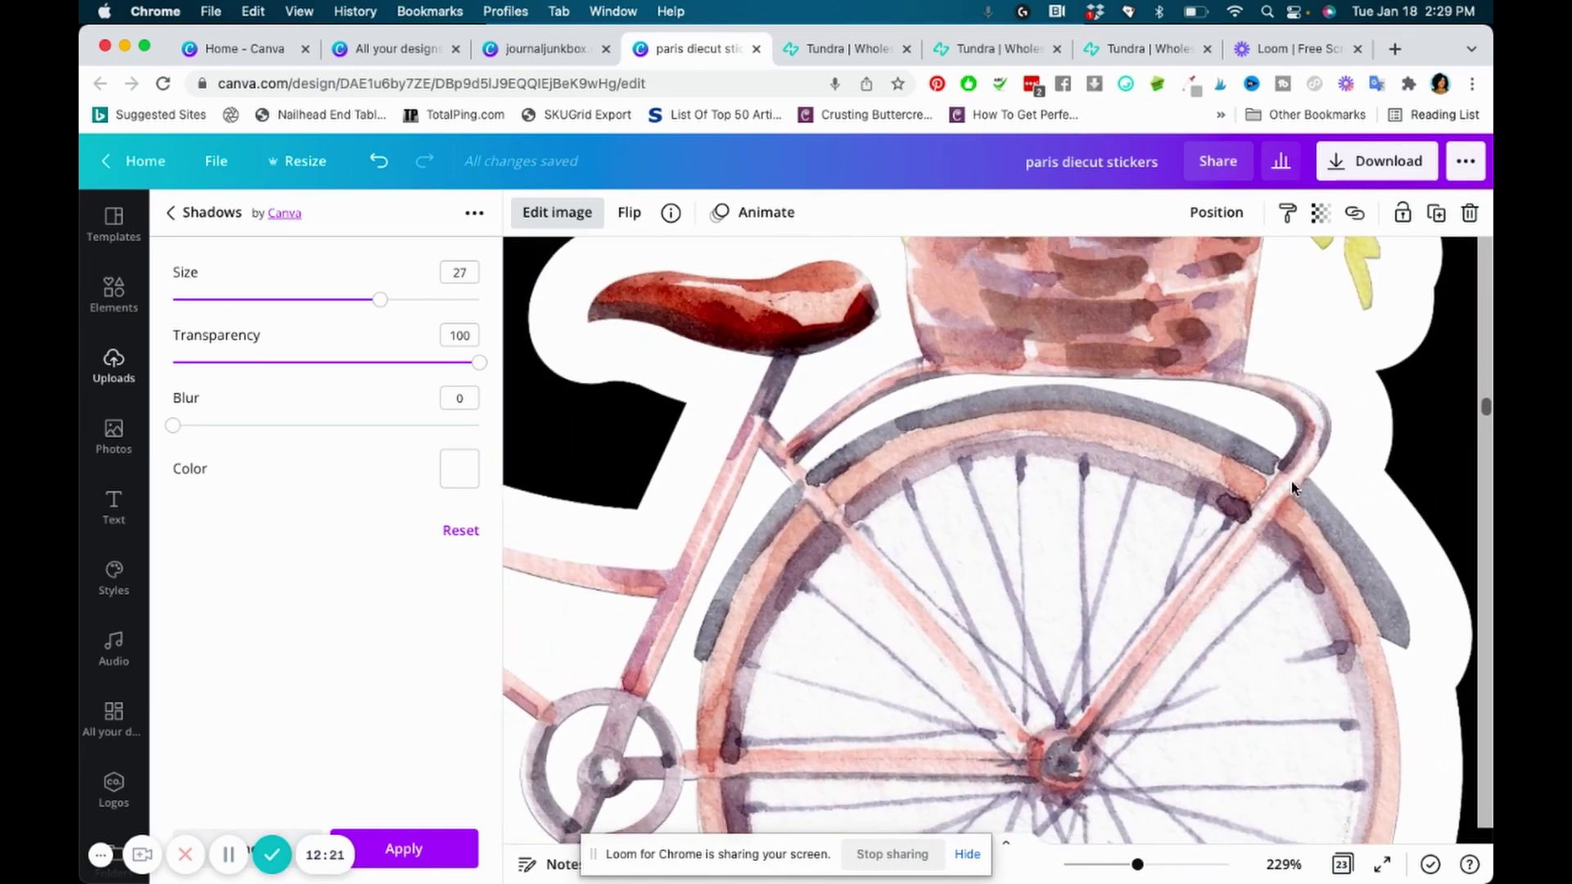
pyautogui.click(1109, 865)
pyautogui.click(1090, 866)
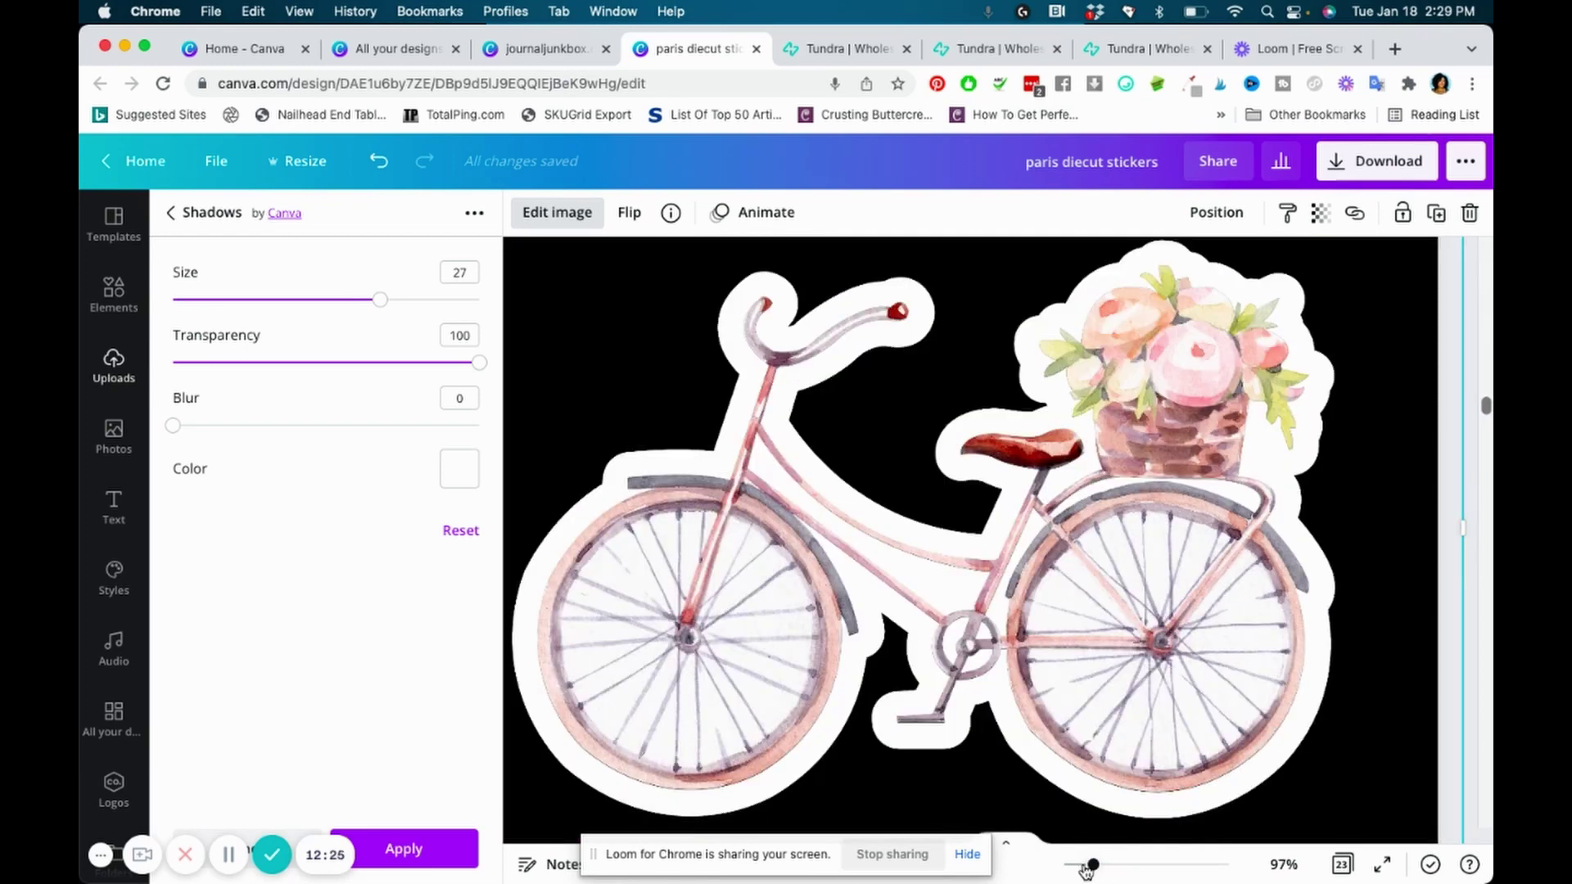
# - Zoom out to 61% and close the Shadows panel, keeping the size-27 outline
pyautogui.click(1081, 866)
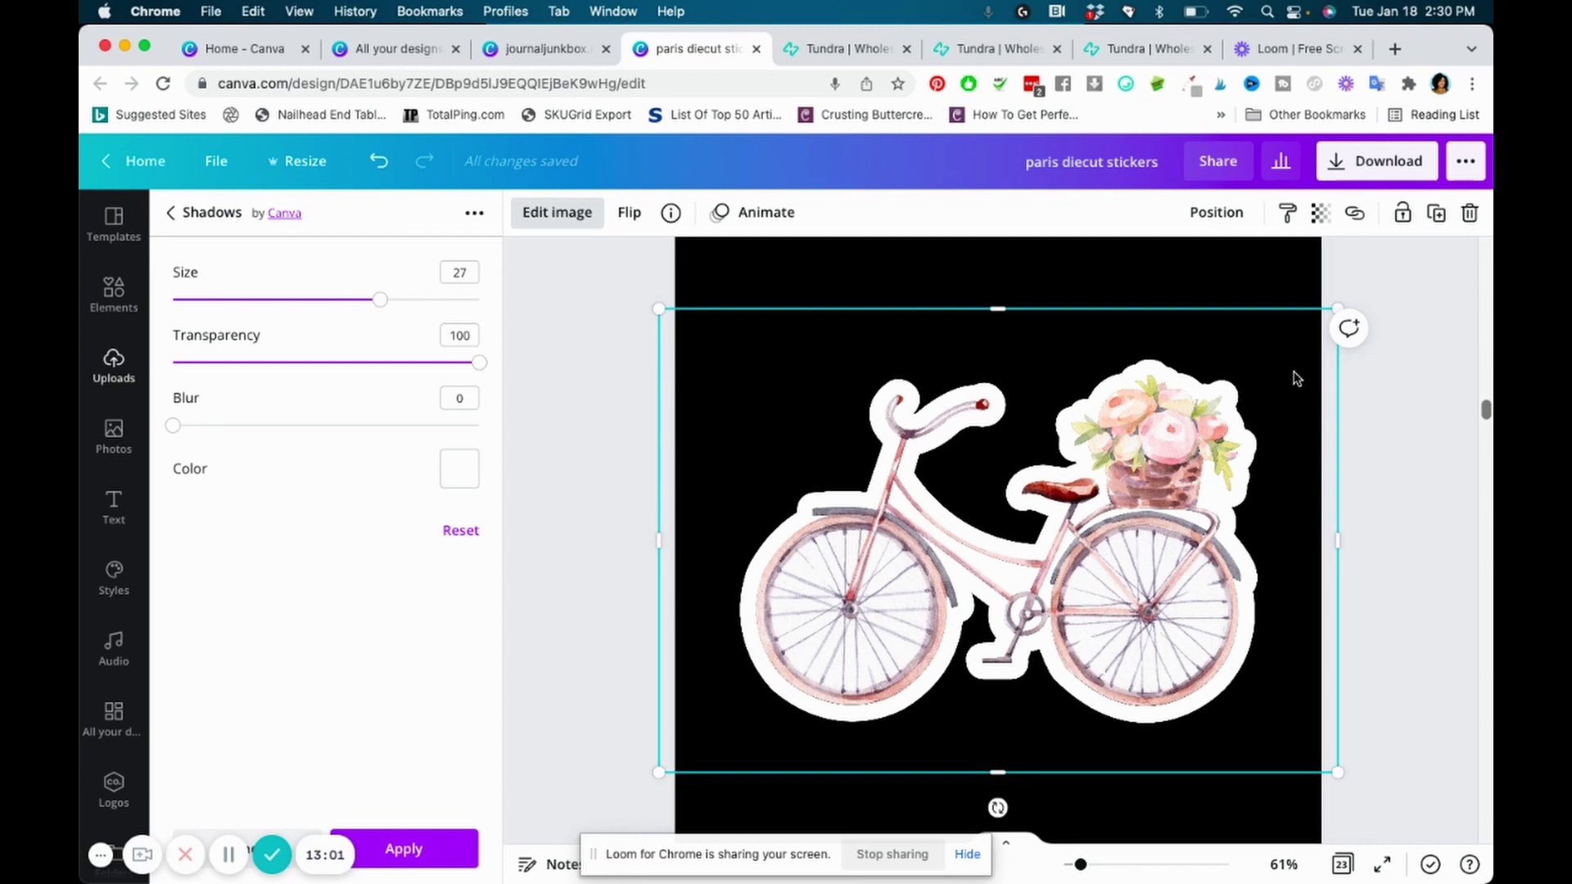
pyautogui.press('Escape')
# - Turn the bicycle page's black background white, show Uploads again, and switch to Cricut Design Space
pyautogui.click(1451, 370)
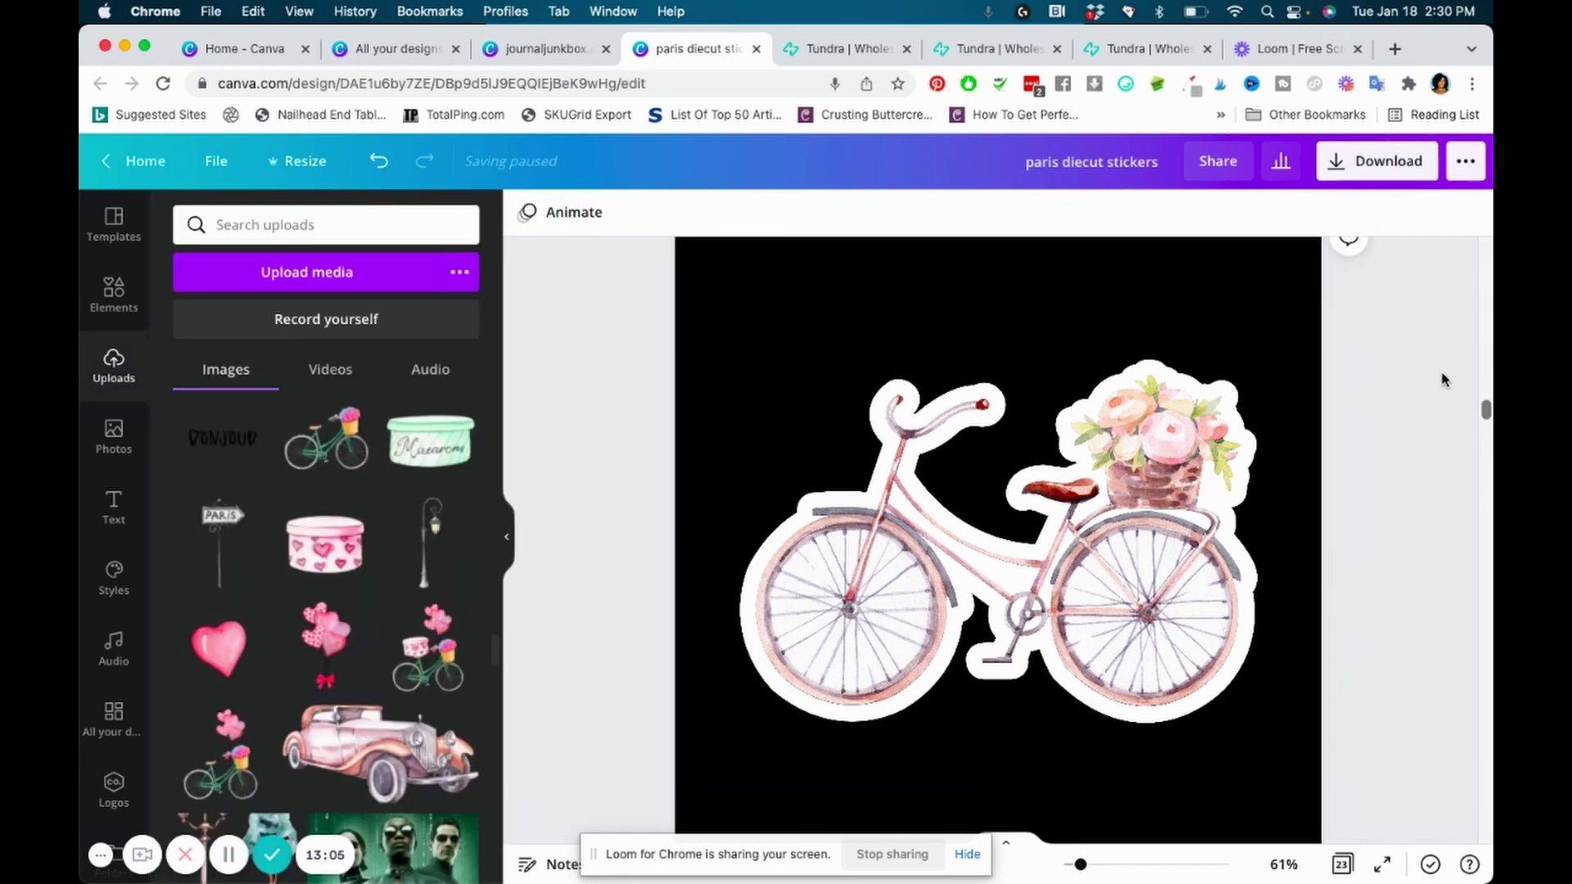
pyautogui.scroll(3, 1433, 388)
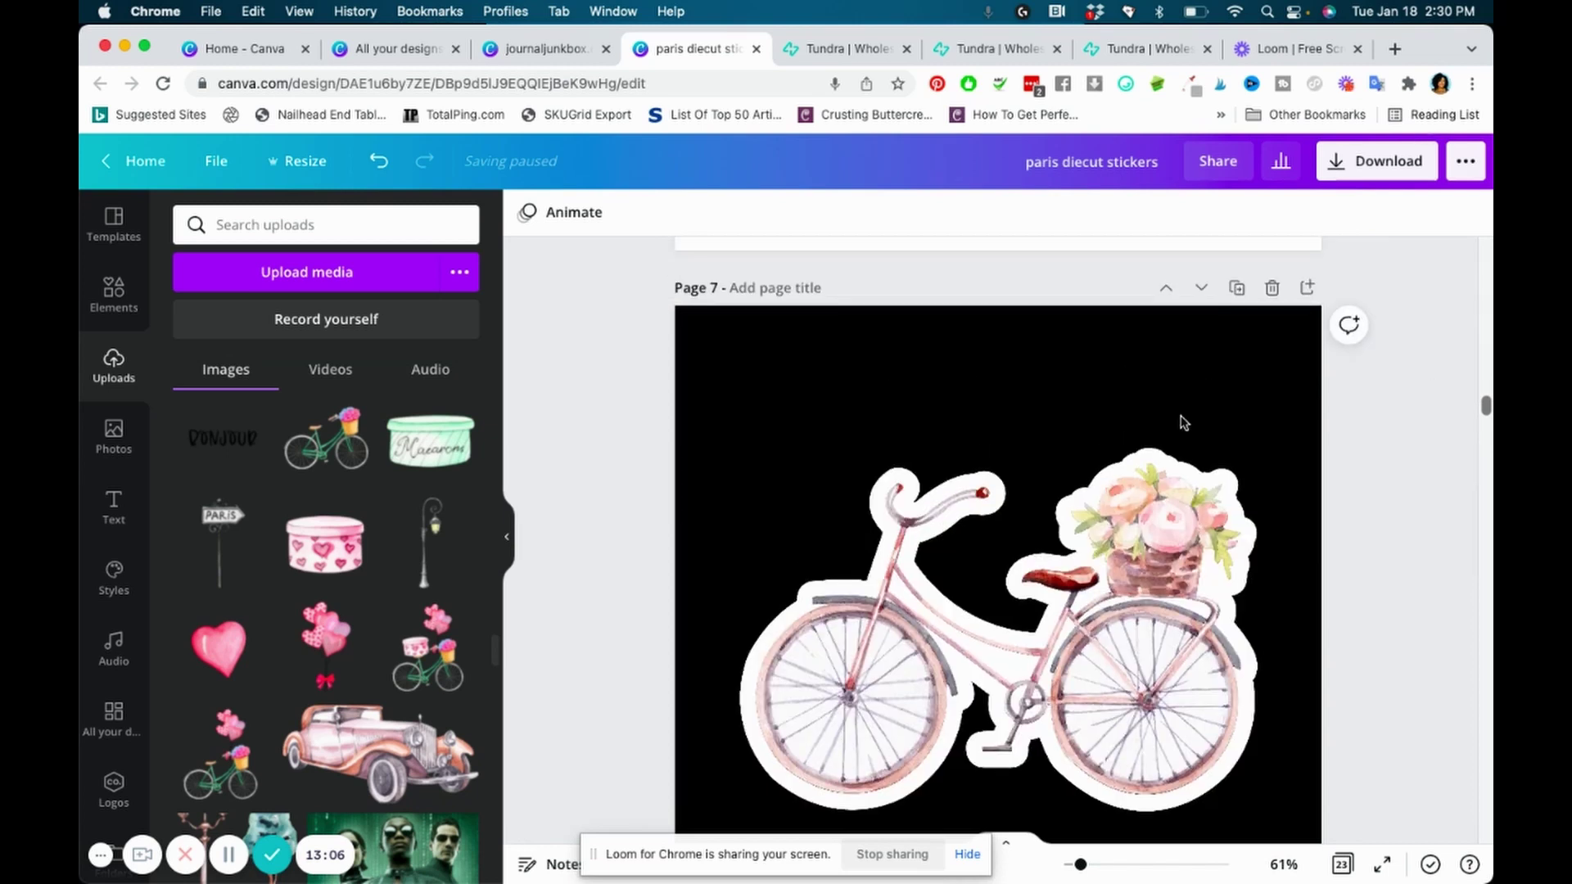
pyautogui.scroll(1, 1179, 418)
pyautogui.click(1144, 378)
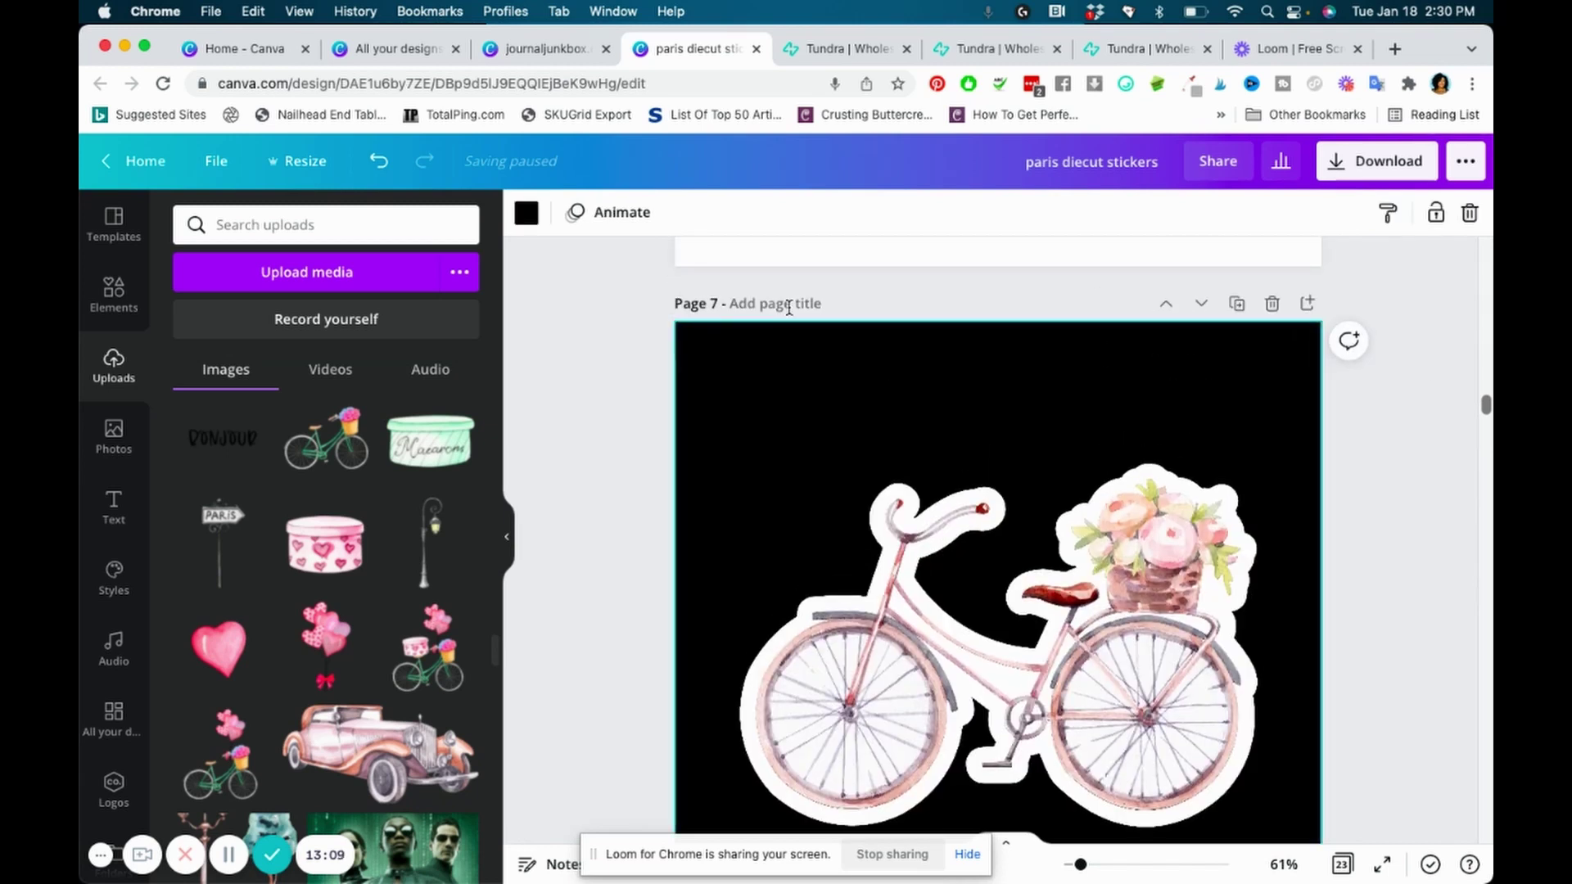
pyautogui.click(537, 213)
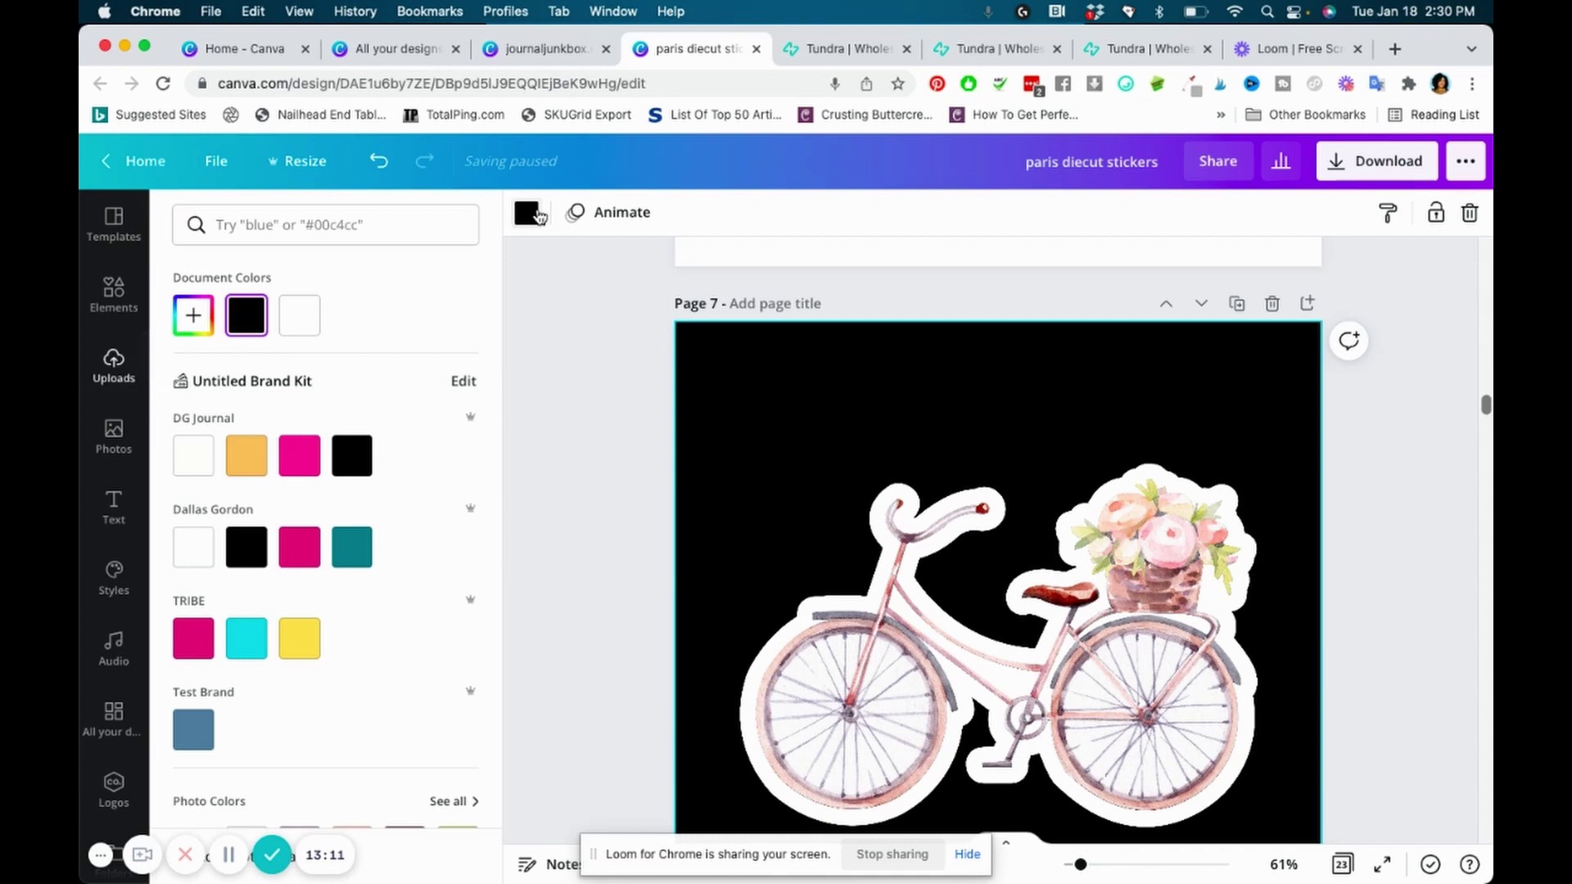
pyautogui.click(304, 329)
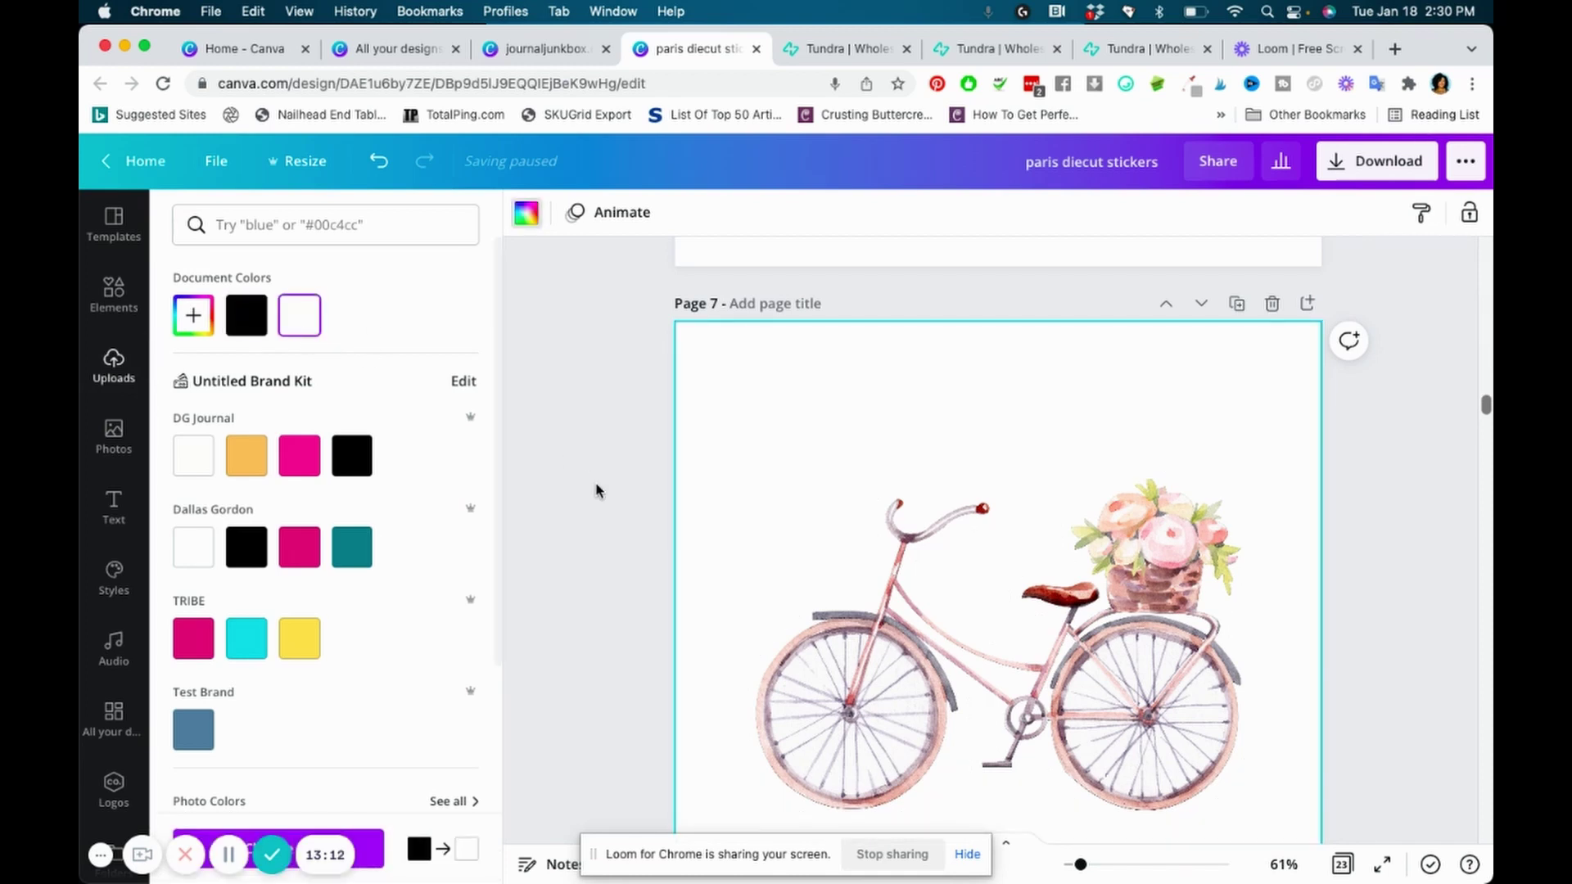
pyautogui.click(615, 491)
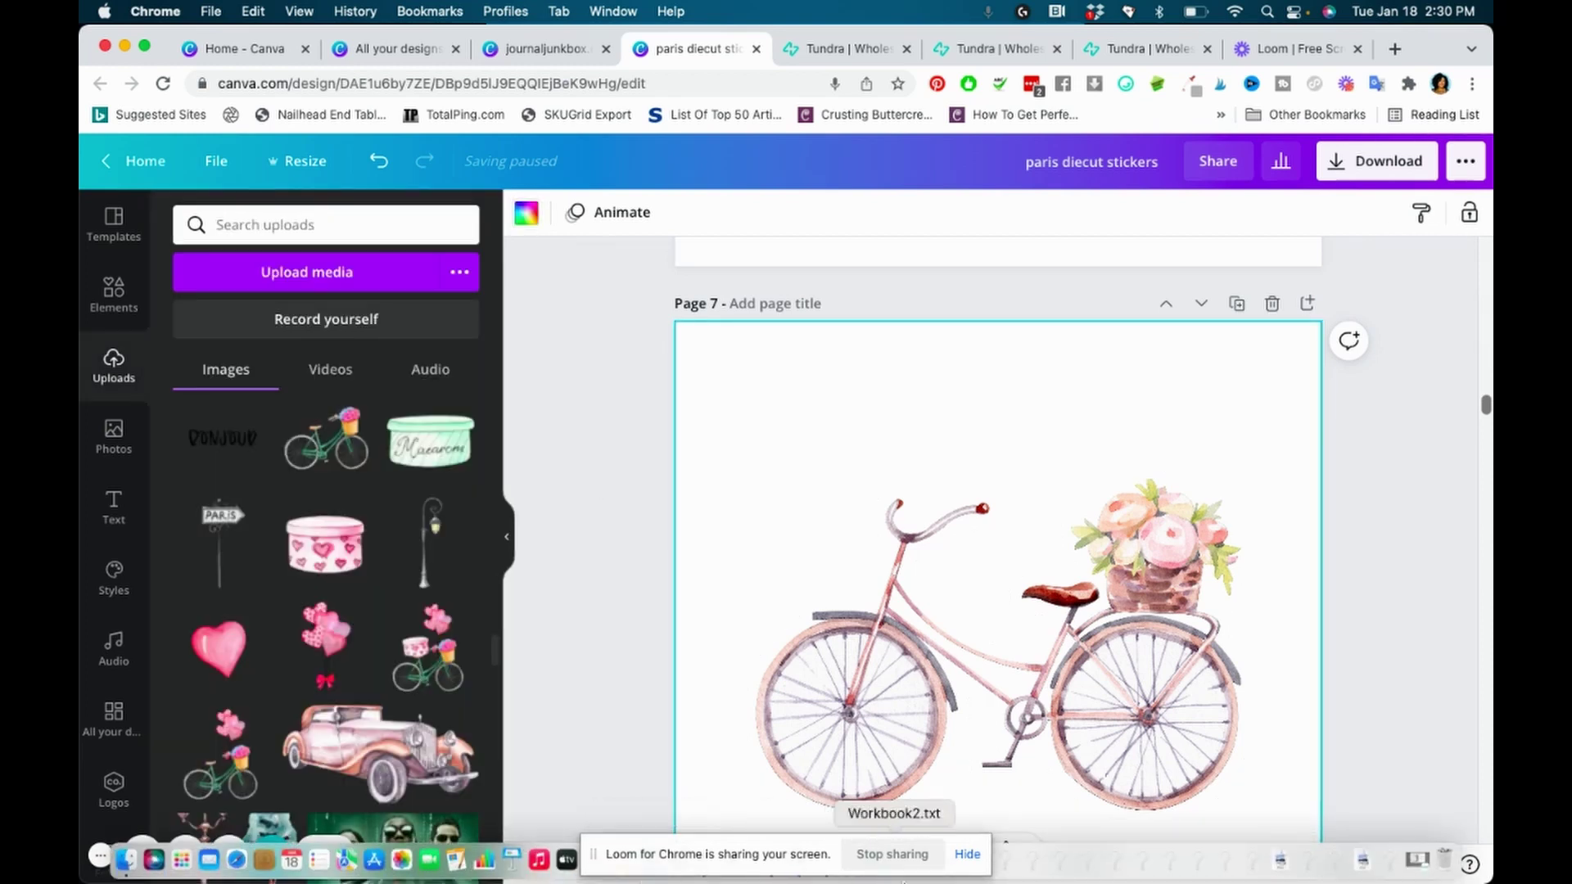
pyautogui.click(839, 880)
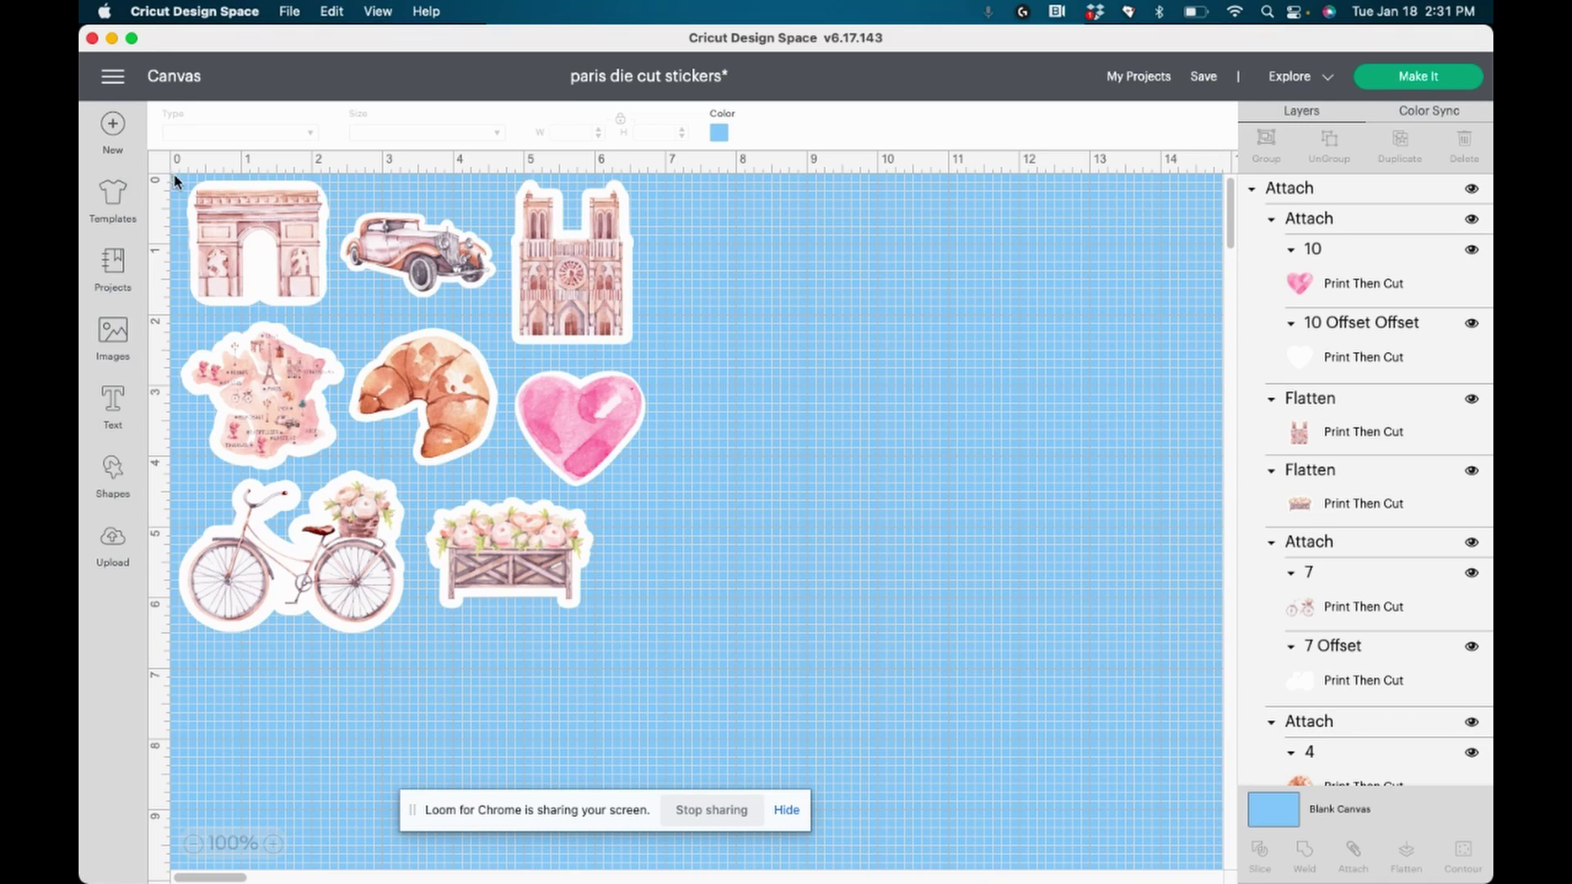
# - Marquee-select all eight Paris stickers, about 6.596 by 6.406 inches together
pyautogui.moveTo(174, 181); pyautogui.dragTo(1314, 798)
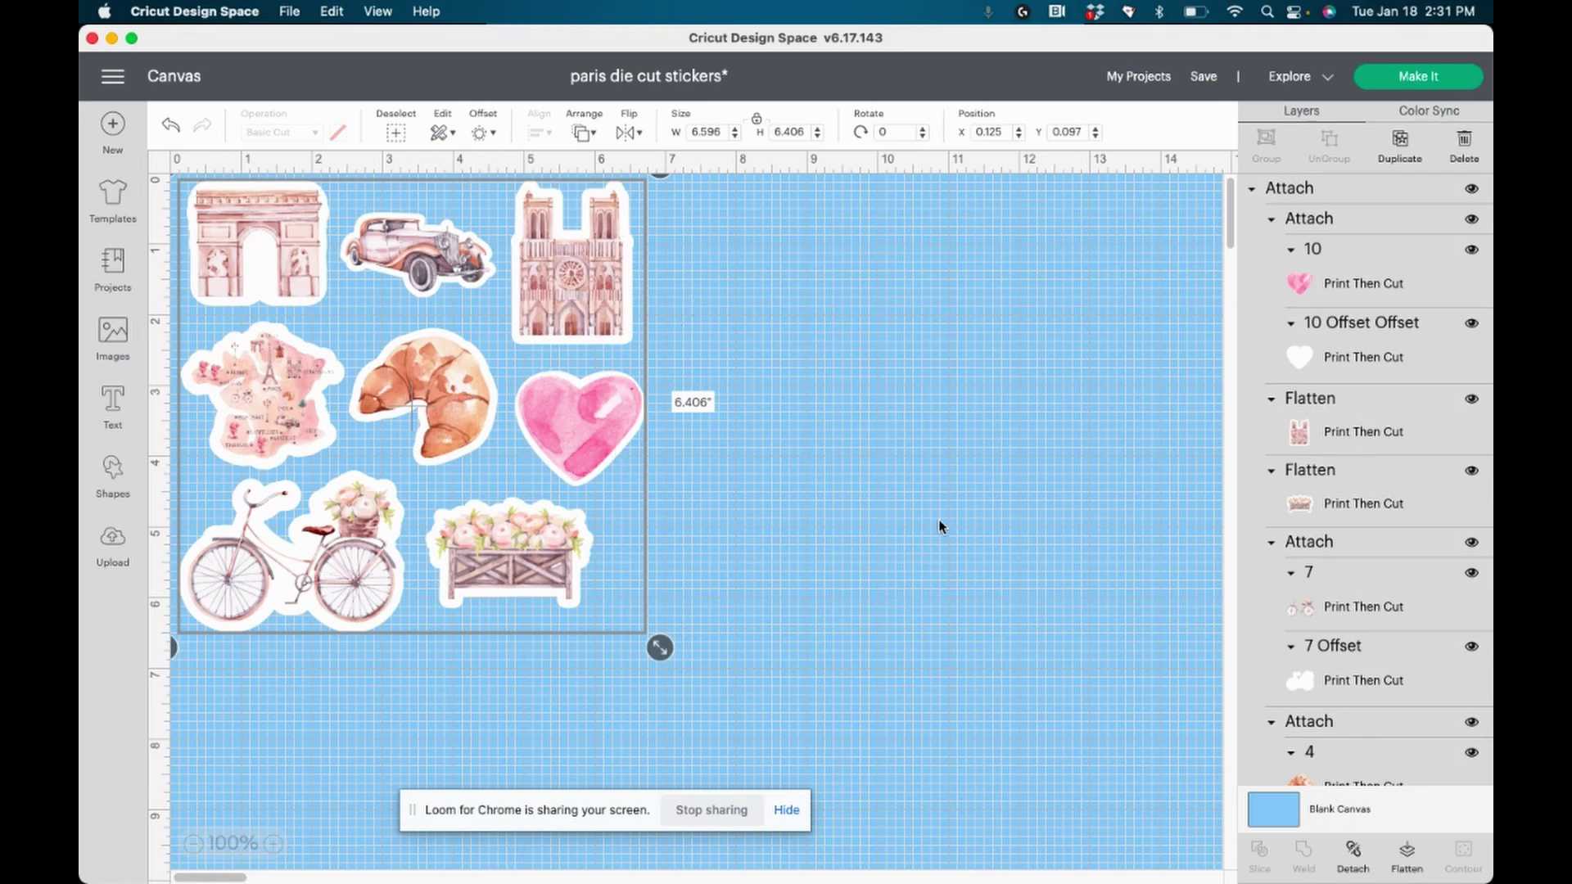
pyautogui.click(1269, 817)
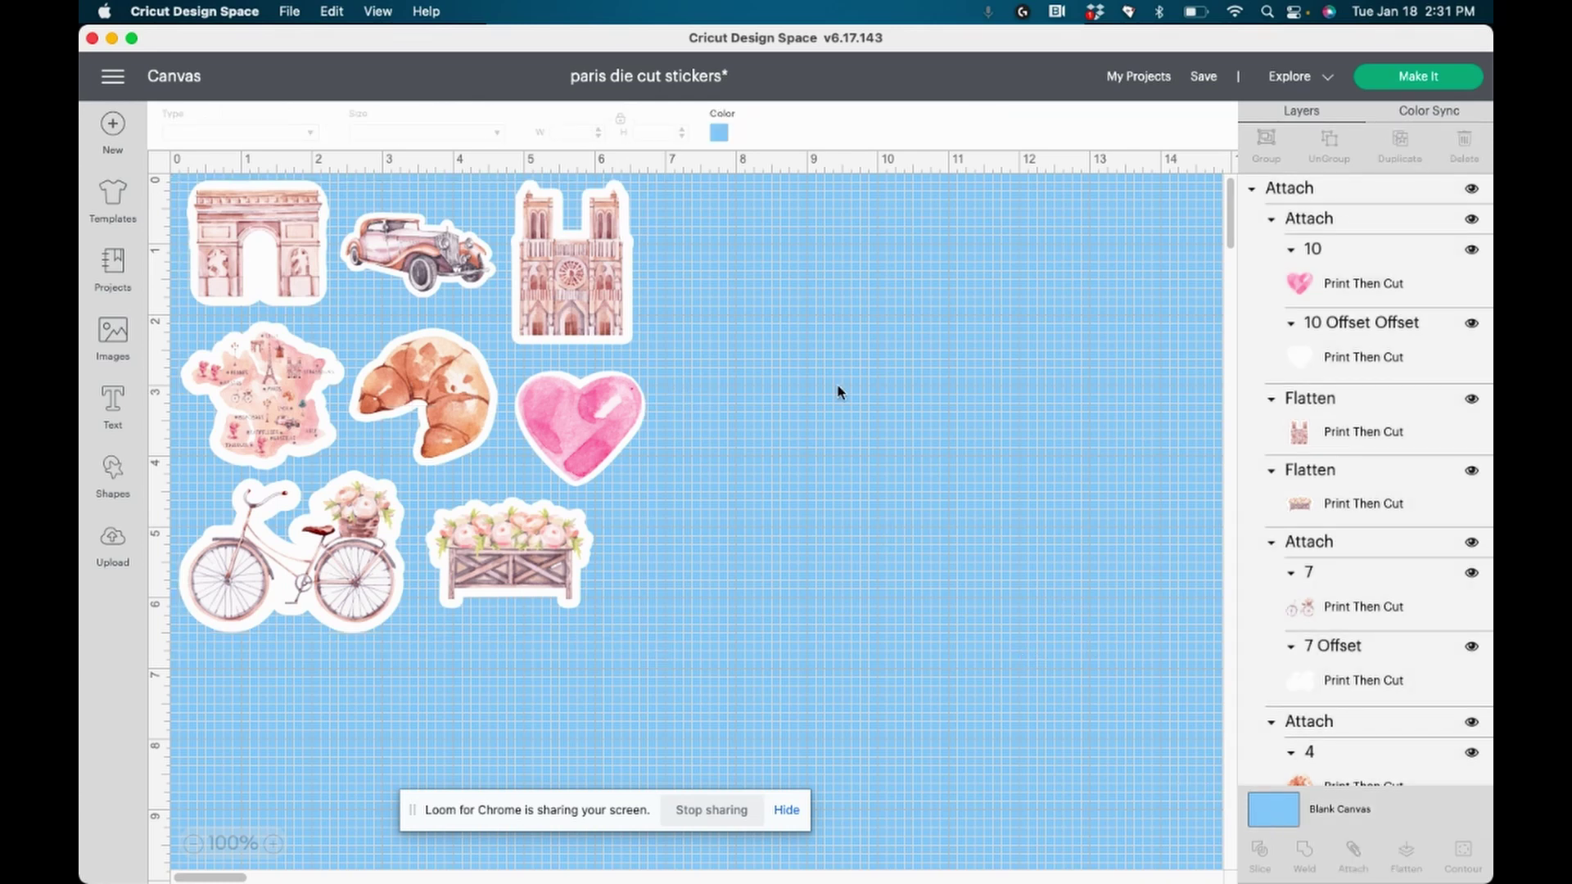
pyautogui.click(719, 132)
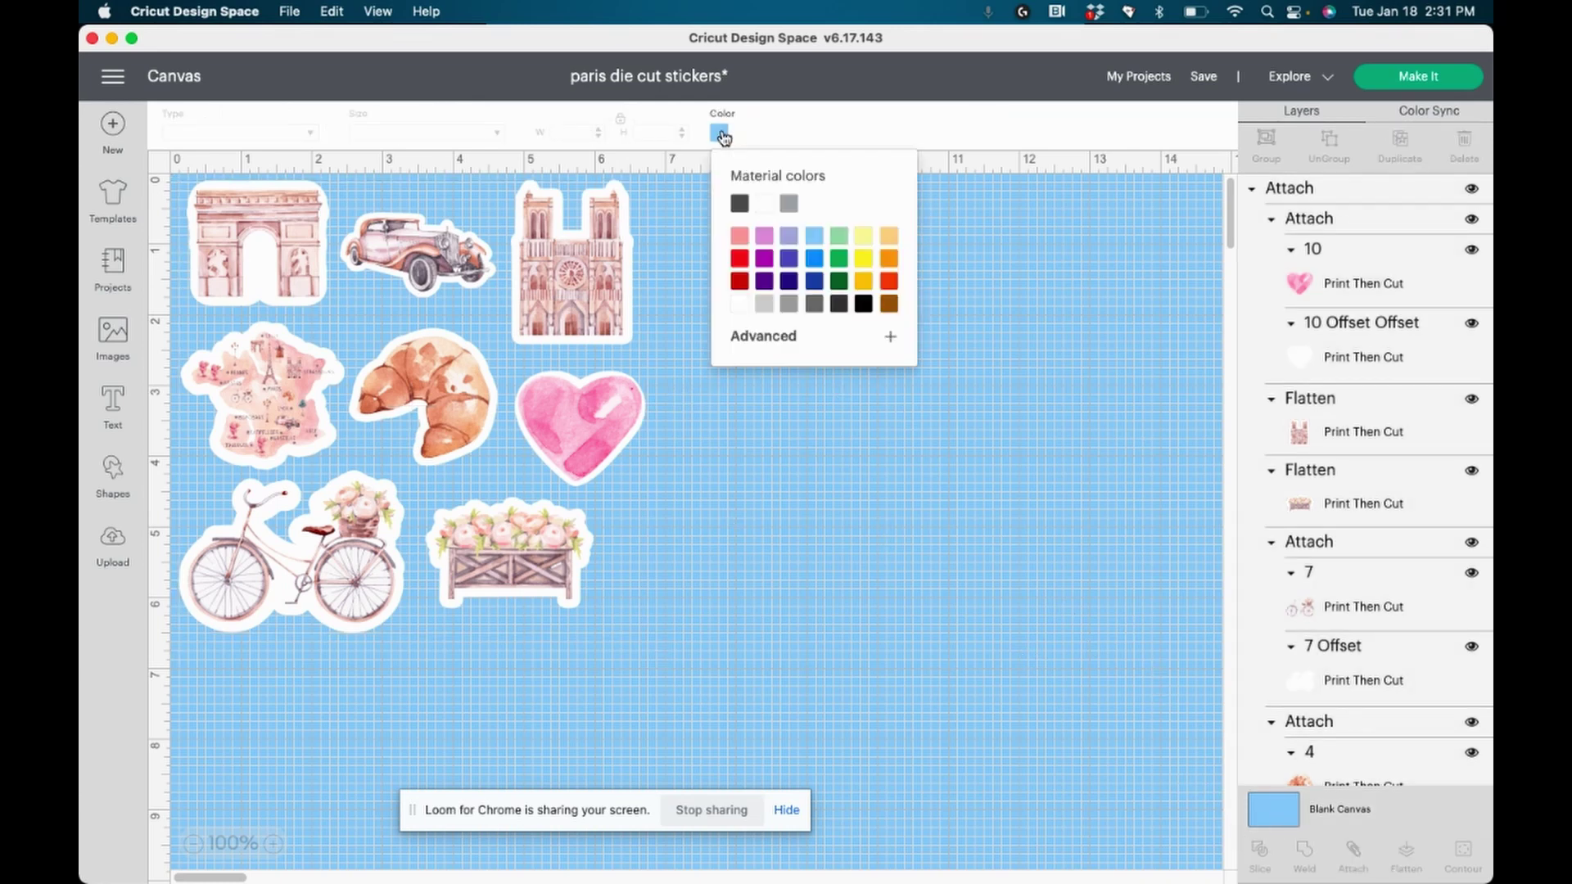
pyautogui.click(766, 238)
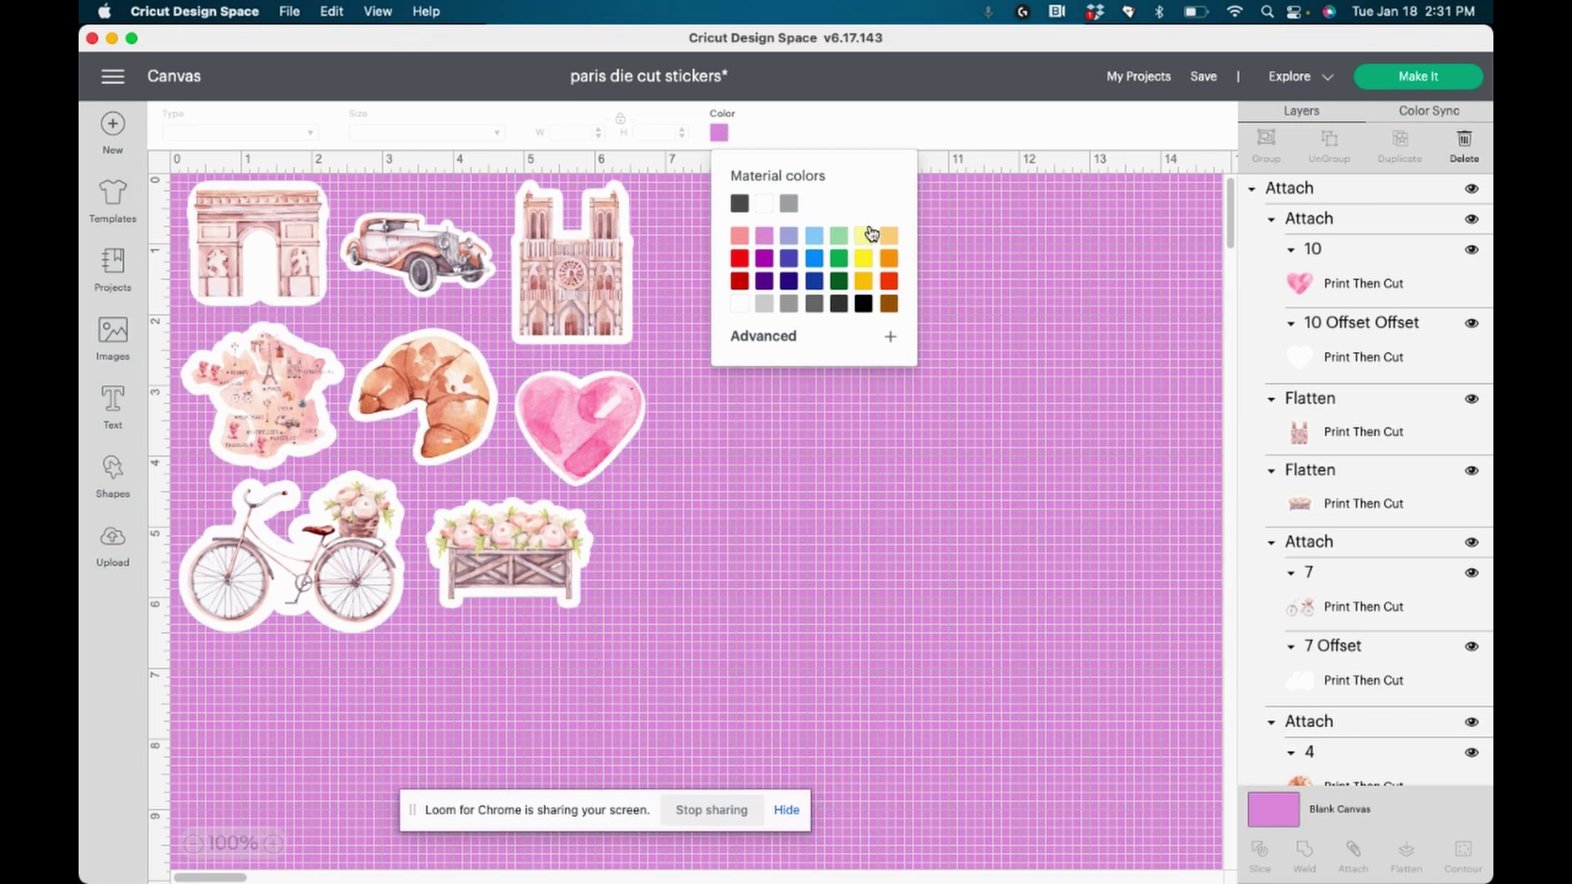
pyautogui.click(813, 245)
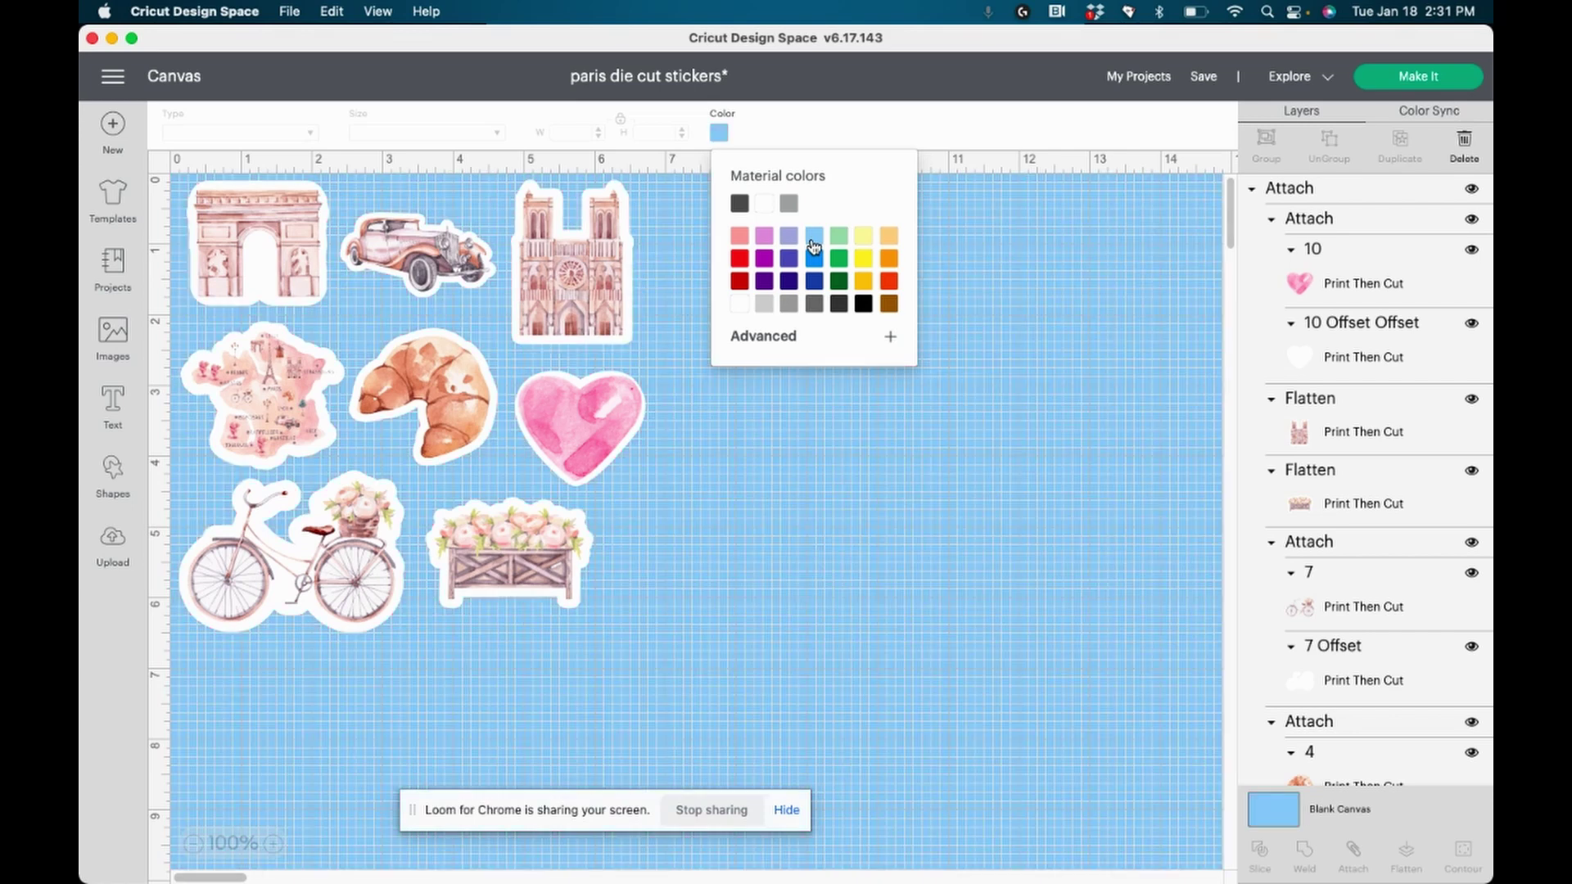
pyautogui.click(948, 597)
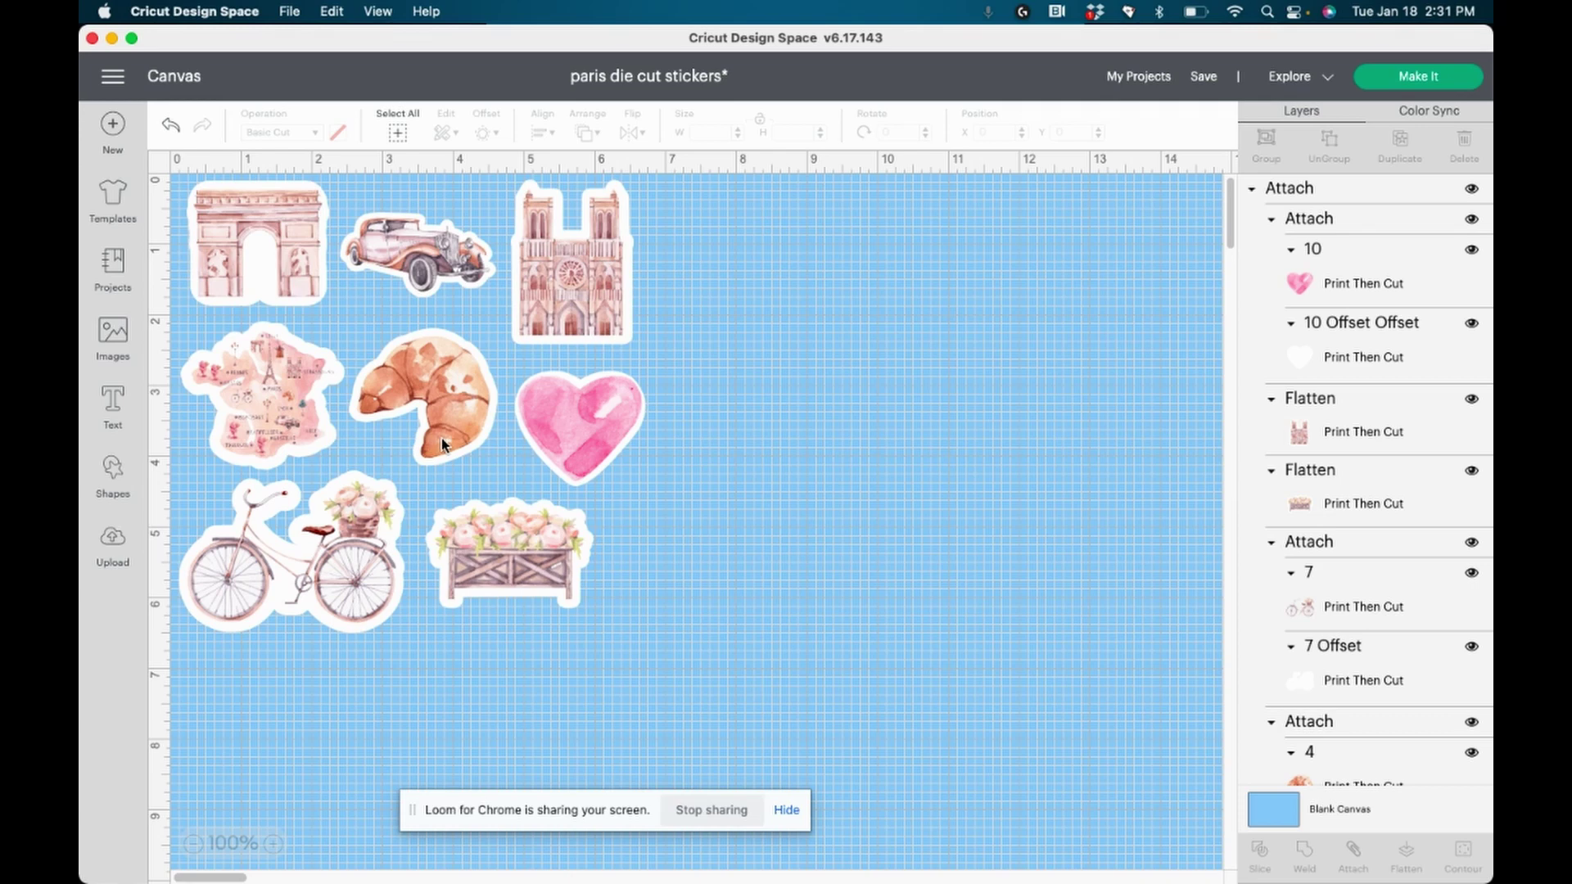
# - Upload 23.png as a complex image and accept it past background removal
pyautogui.click(104, 550)
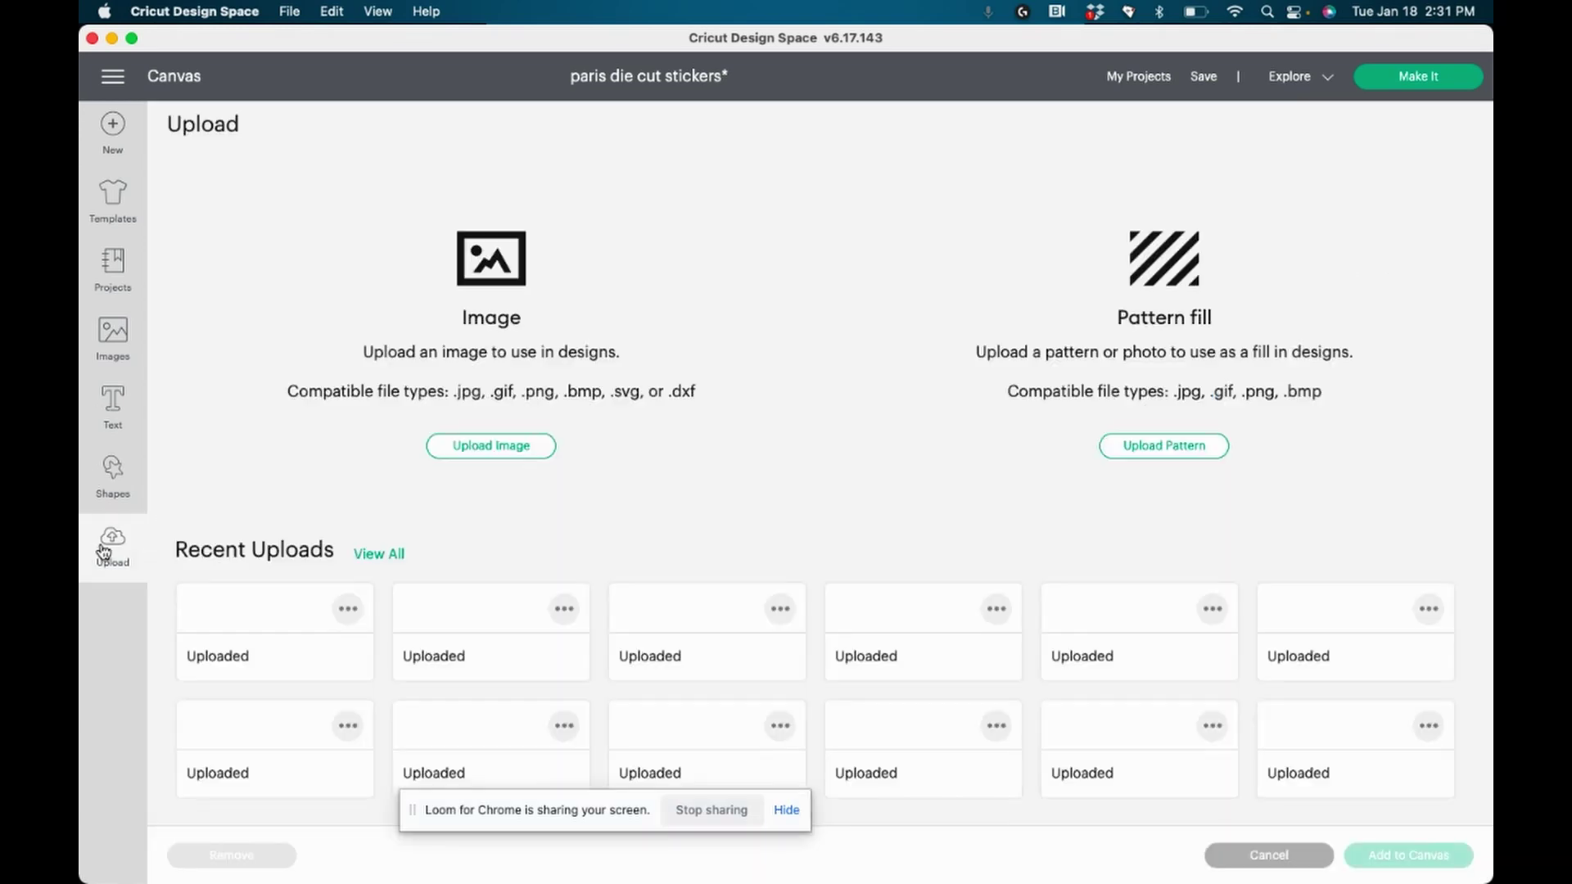
pyautogui.click(489, 445)
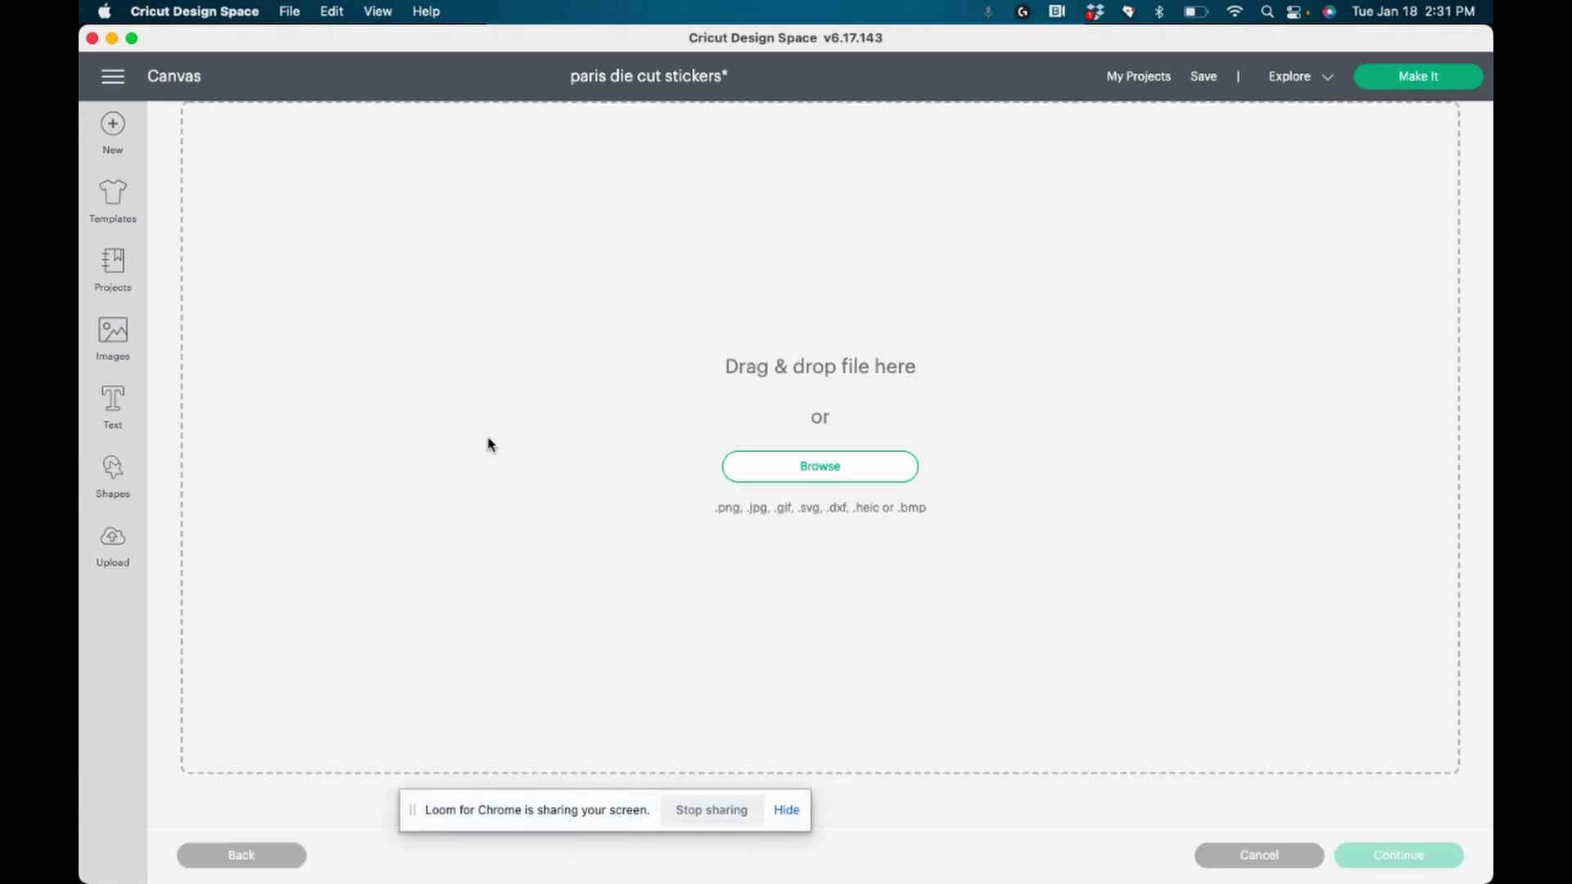
pyautogui.click(822, 467)
pyautogui.doubleClick(591, 337)
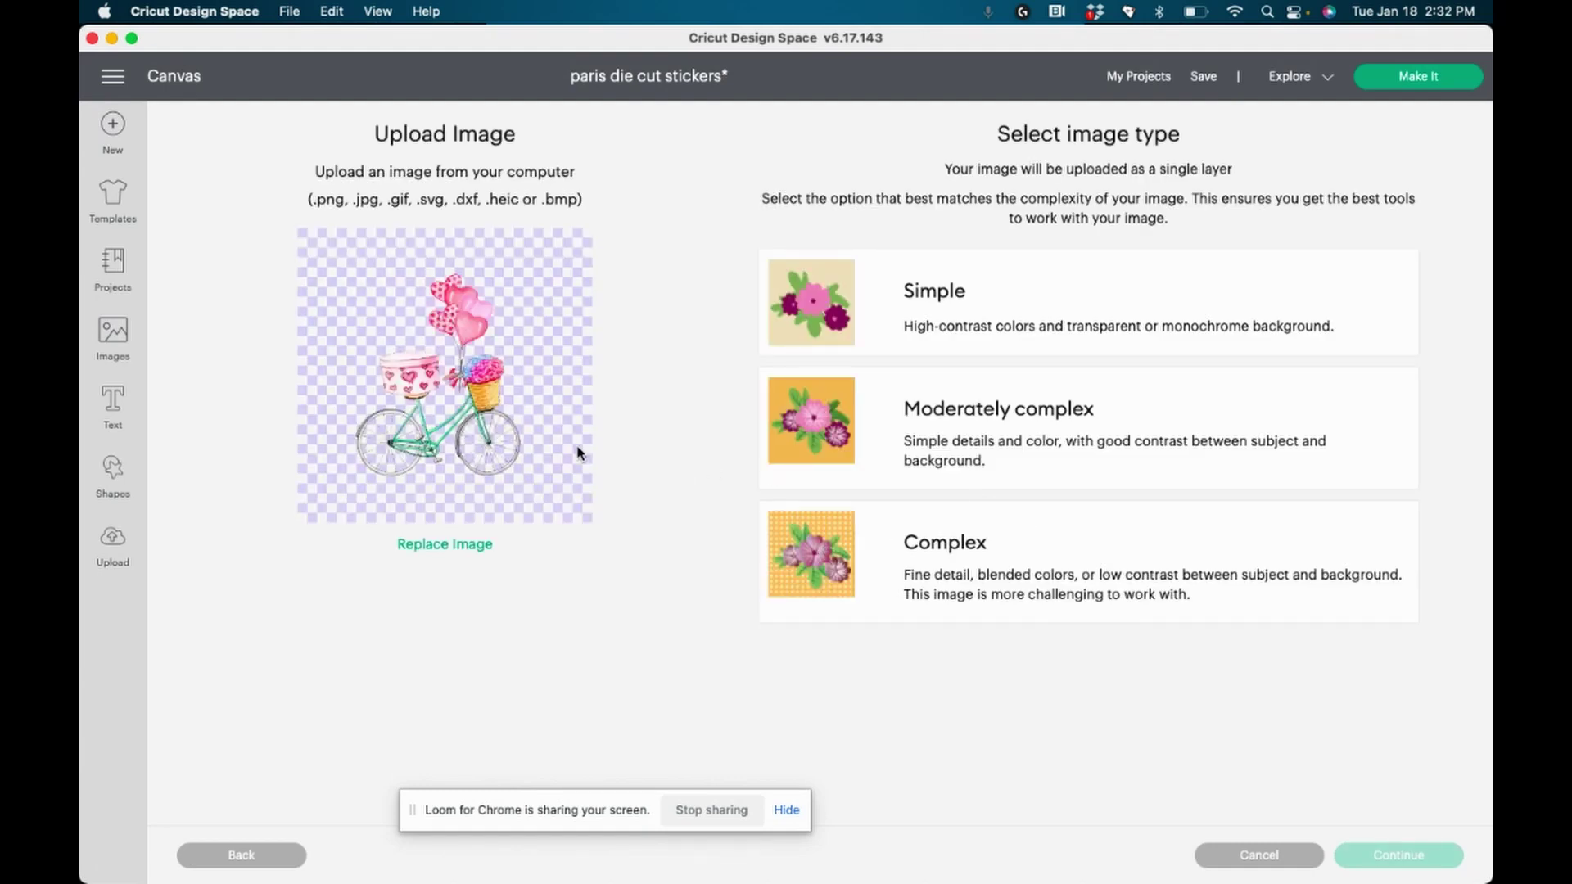
pyautogui.click(1020, 557)
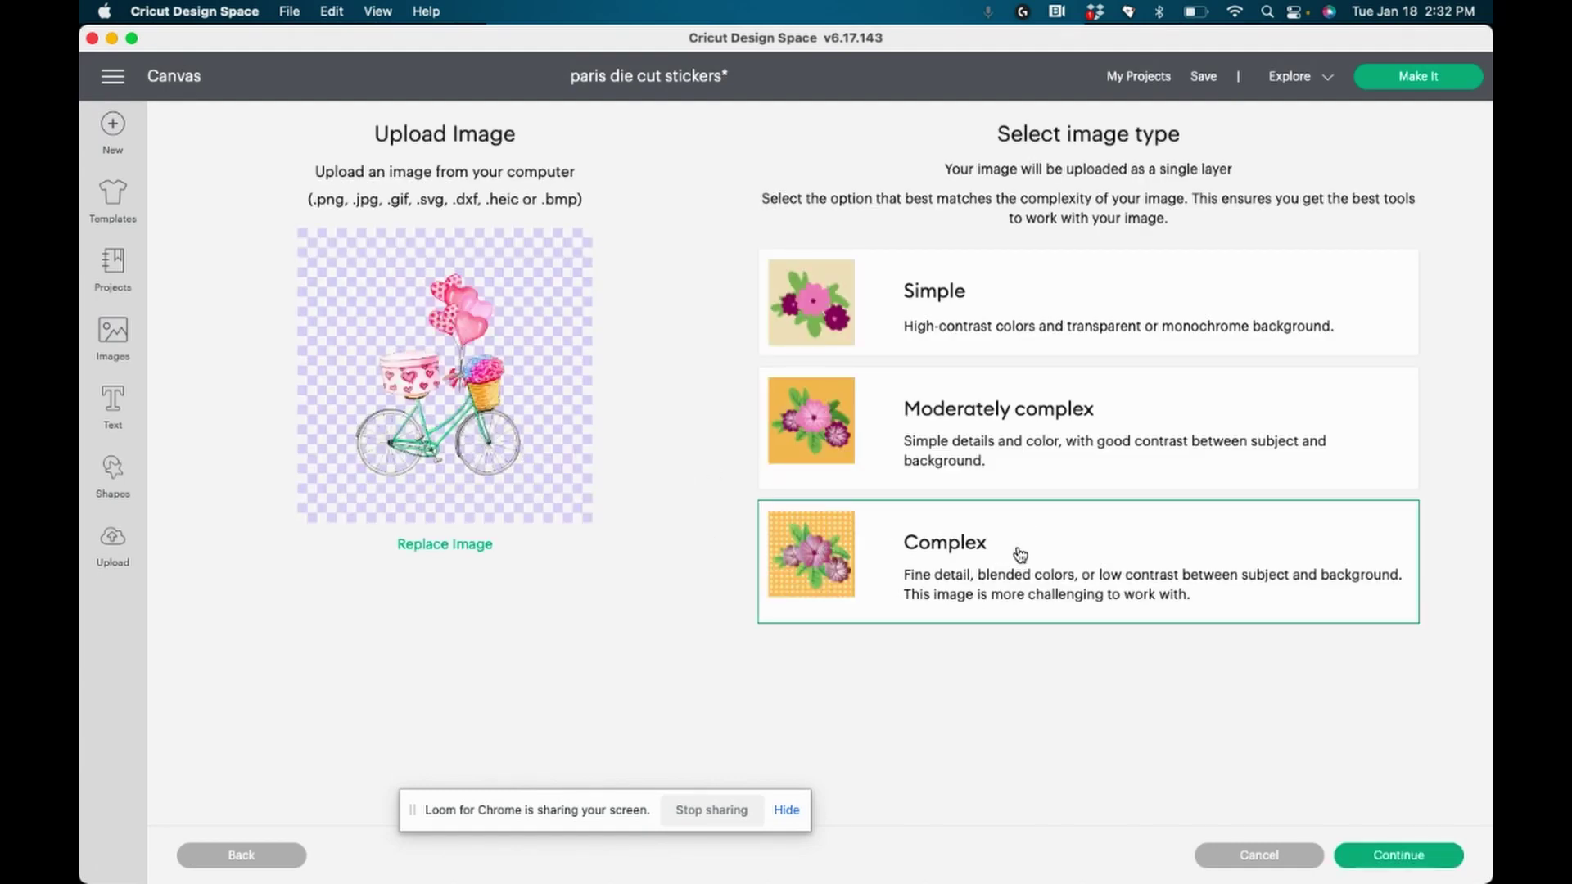
pyautogui.click(1386, 858)
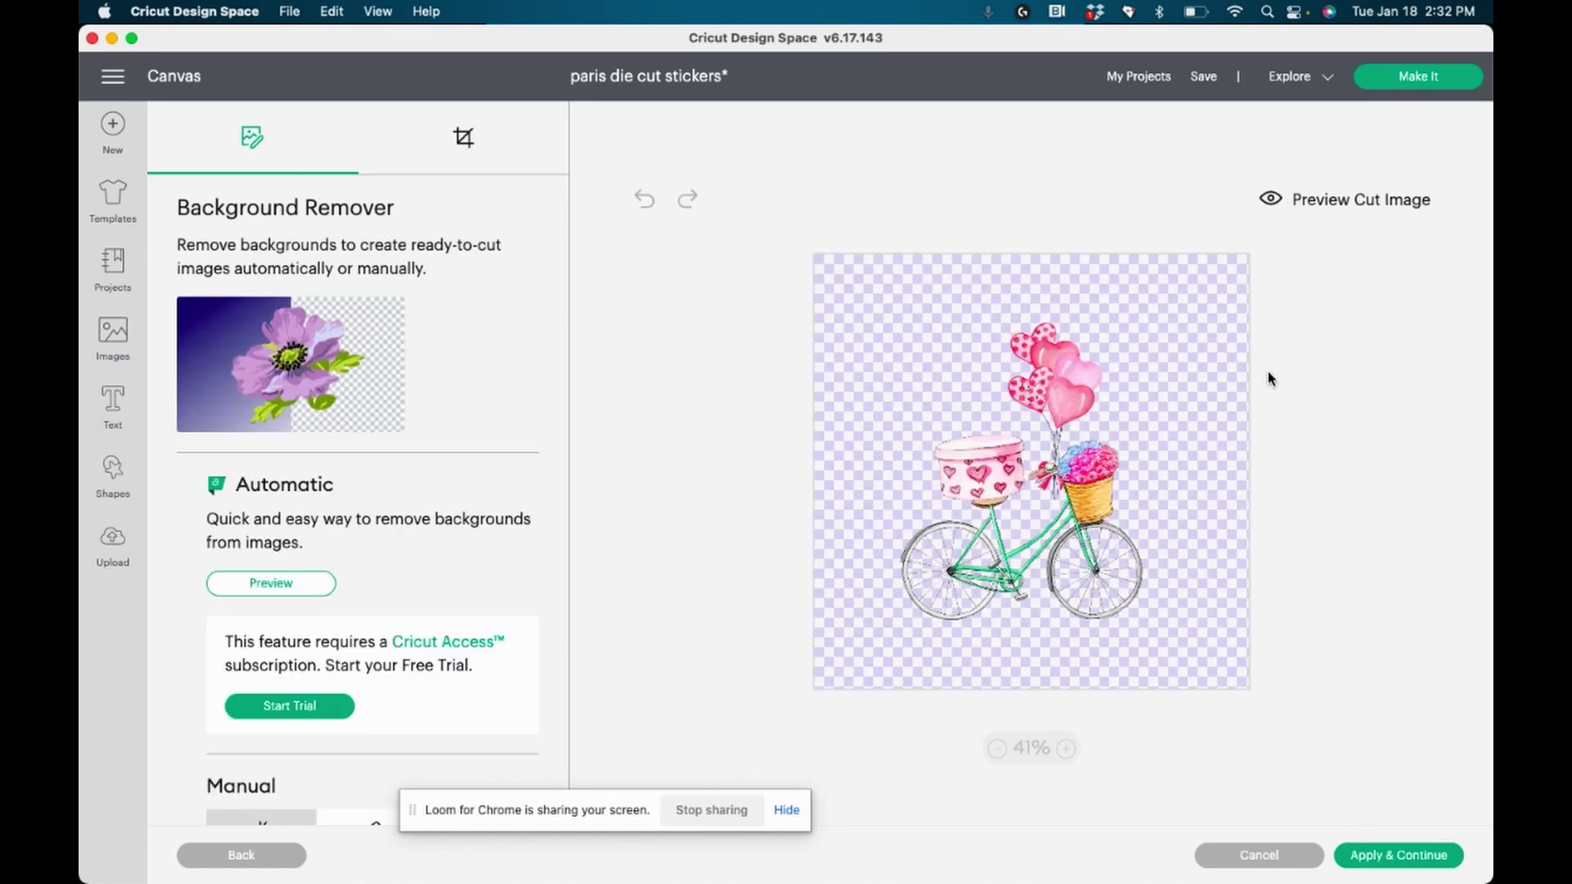
pyautogui.click(1363, 856)
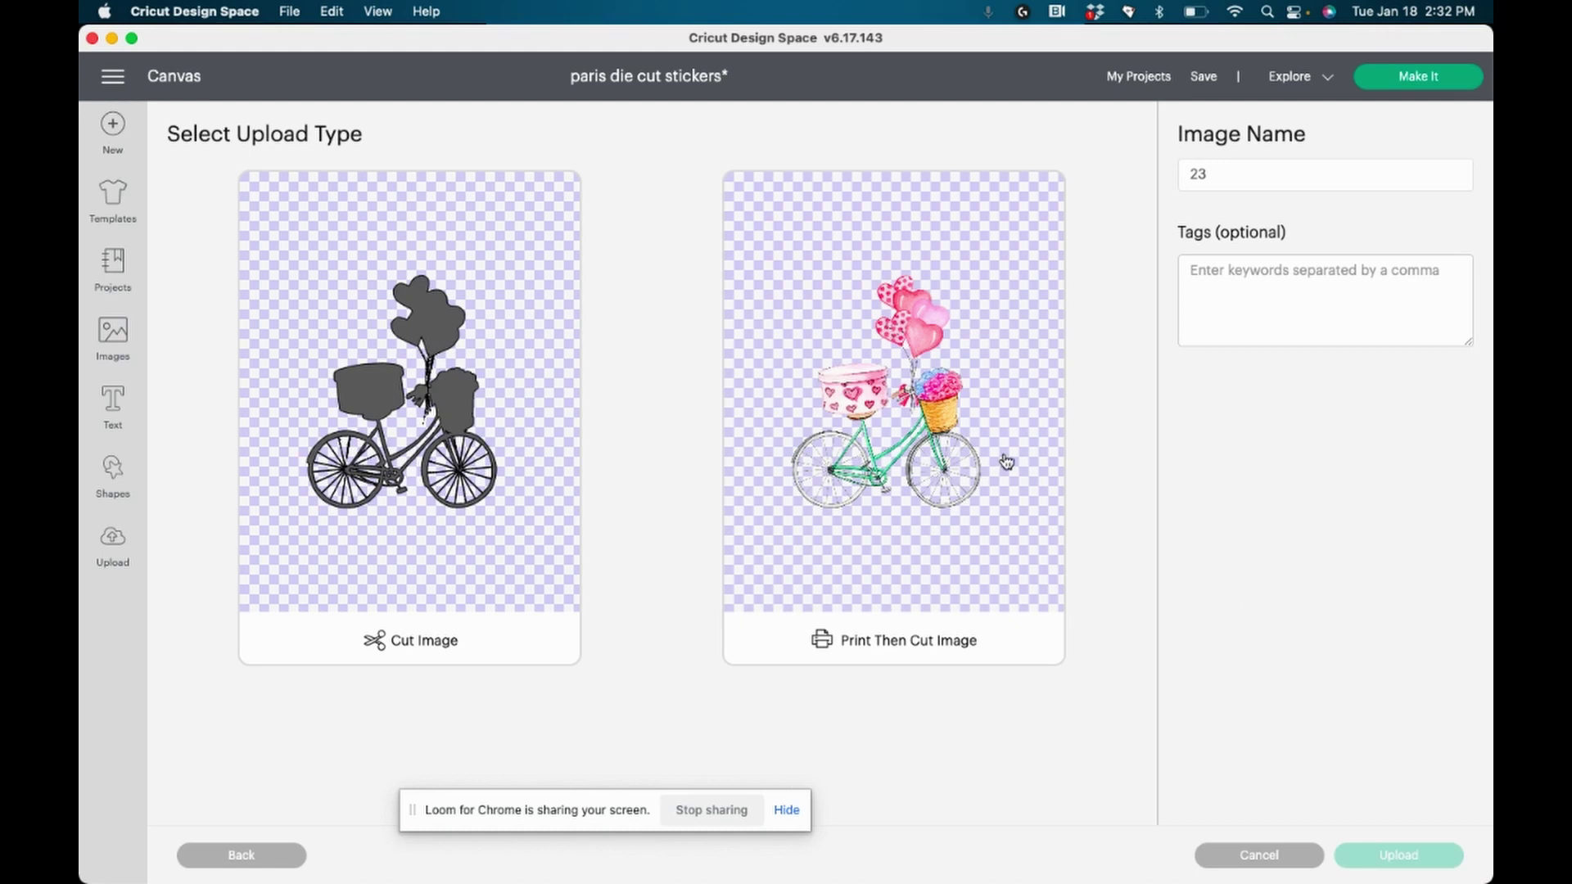
# - Save the balloon bicycle as a Print Then Cut image and select it in Recent Uploads
pyautogui.click(989, 407)
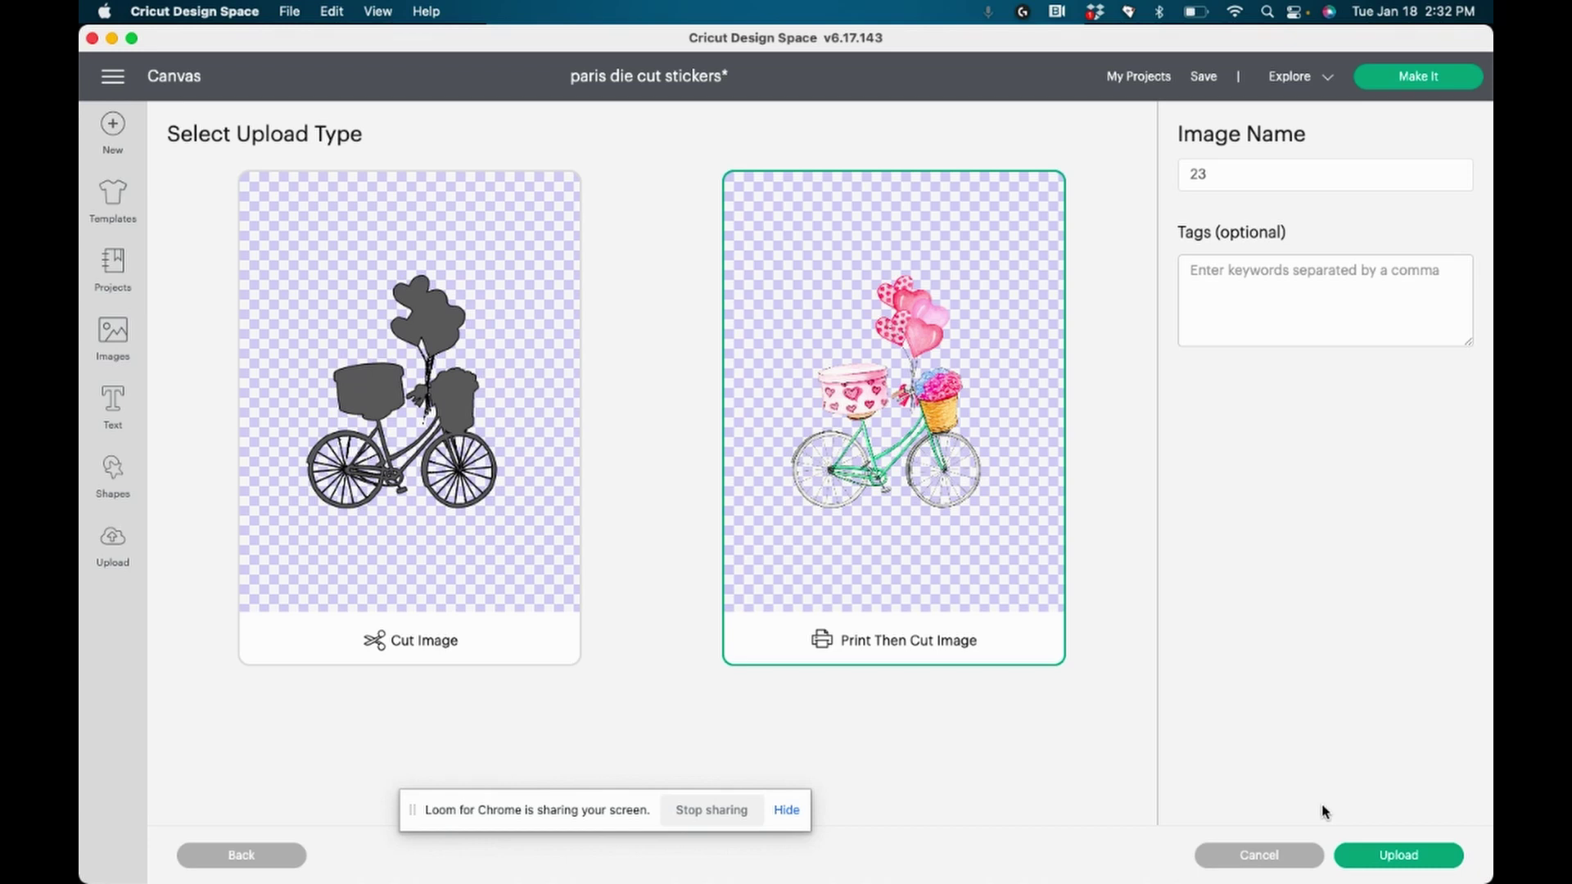
pyautogui.click(1364, 856)
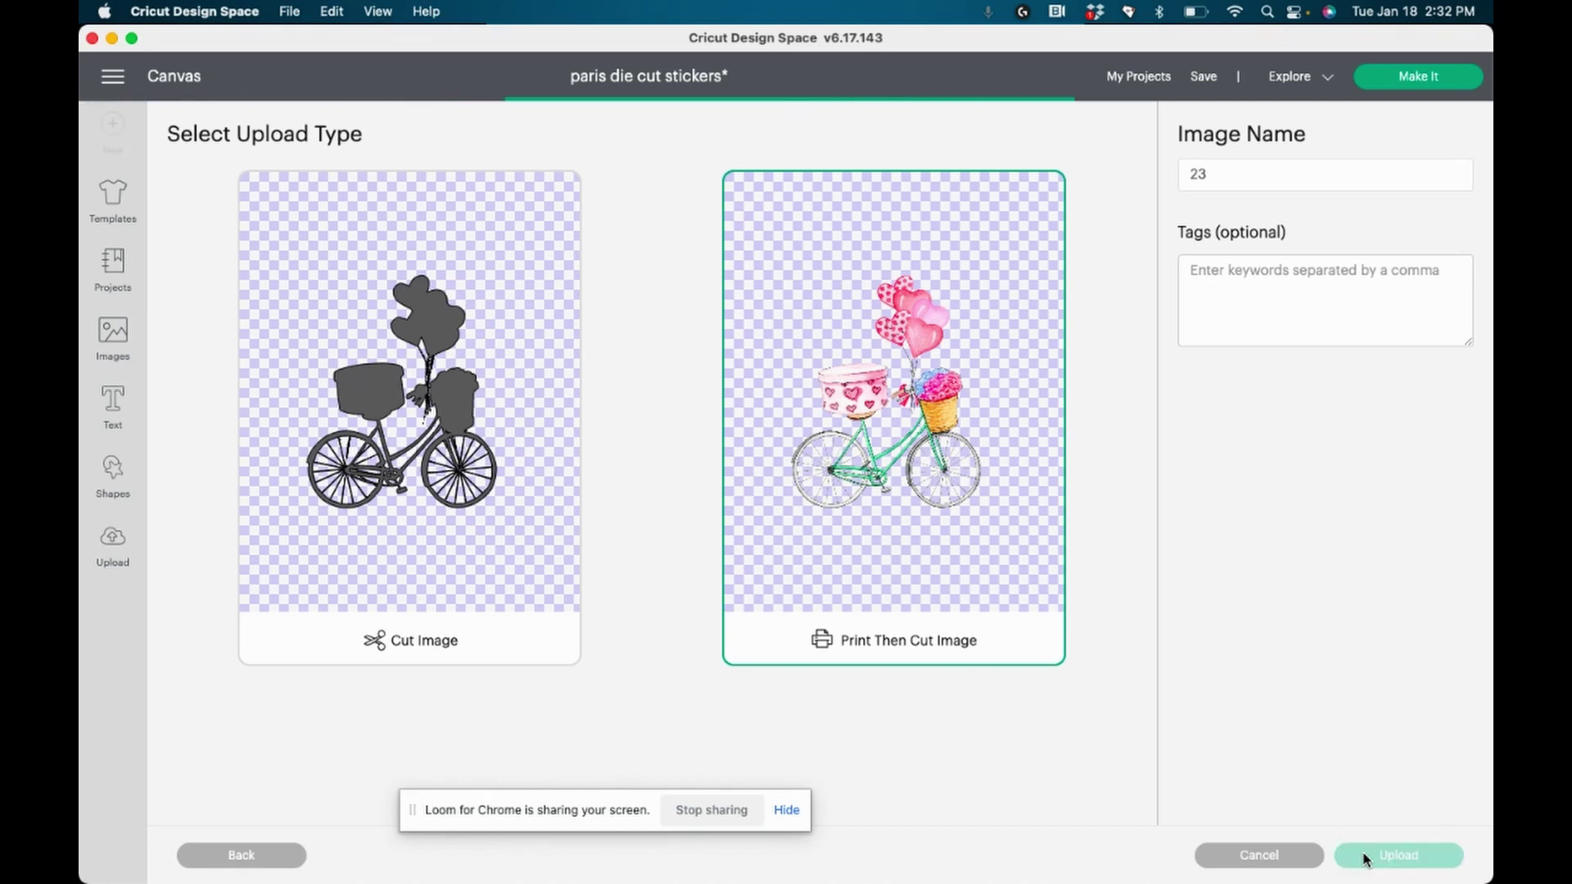
pyautogui.click(317, 658)
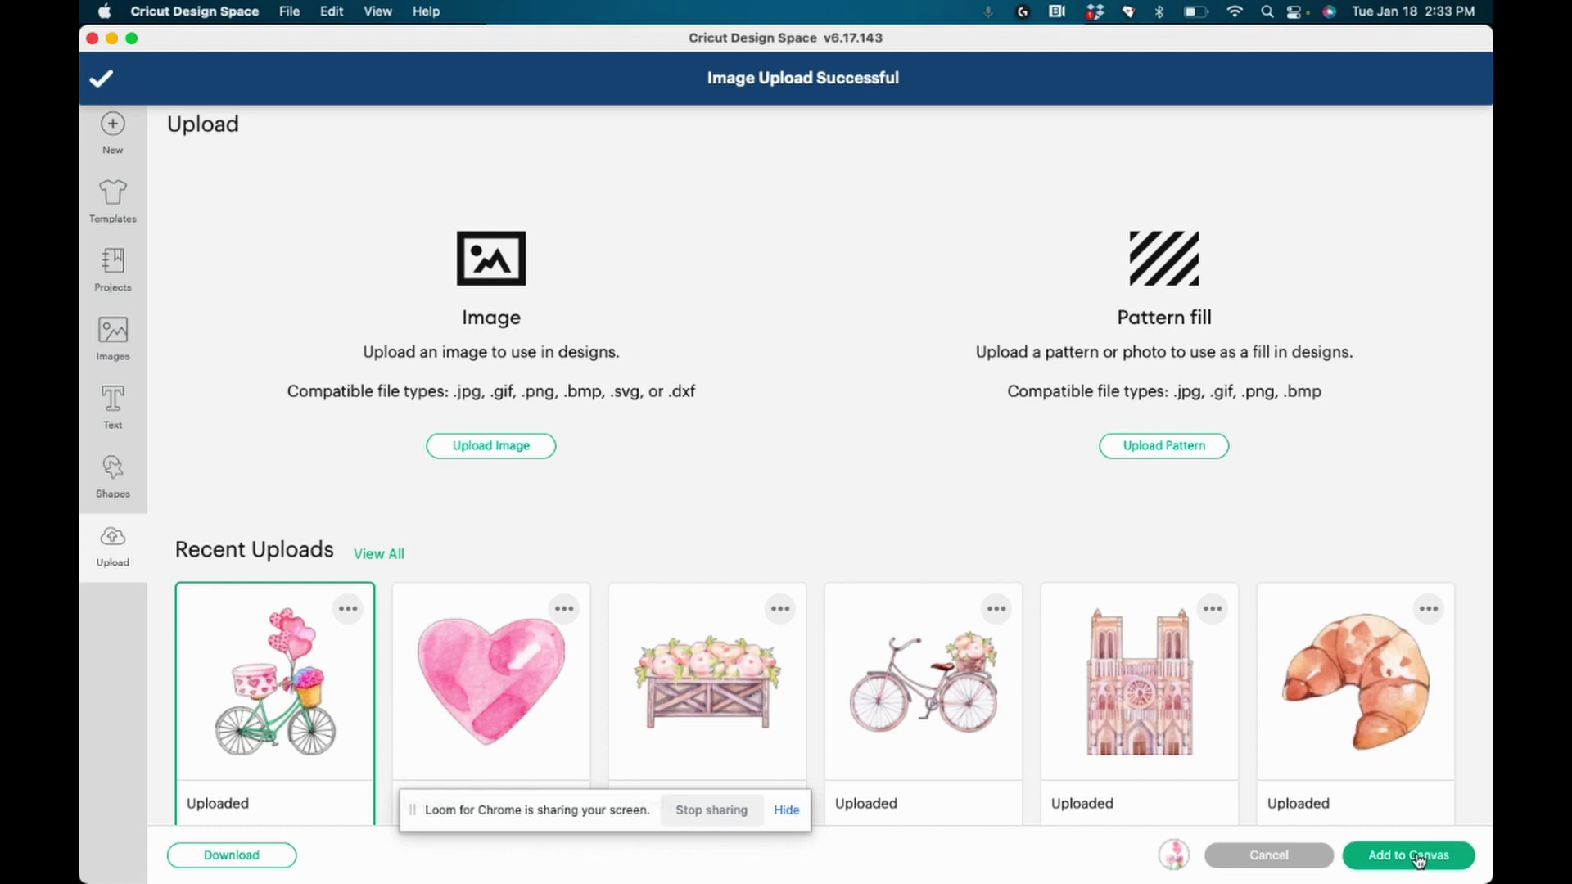
# - Add the balloon bicycle to the canvas, centre it, and shrink it to about 2 inches wide
pyautogui.click(1418, 857)
pyautogui.moveTo(403, 443); pyautogui.dragTo(906, 559)
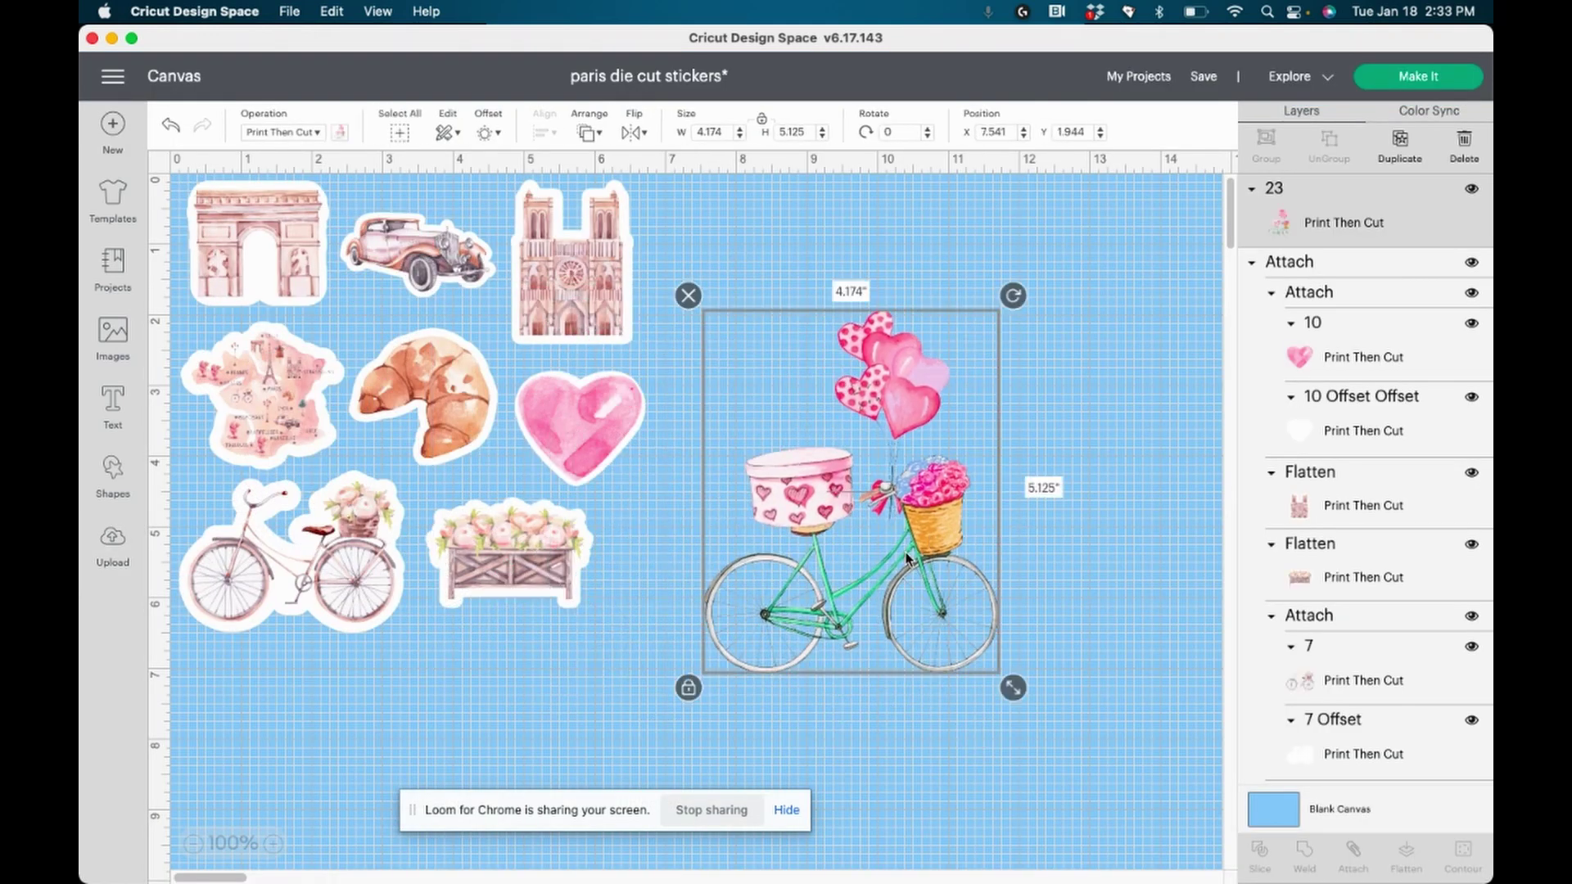
pyautogui.moveTo(1012, 690); pyautogui.dragTo(830, 512)
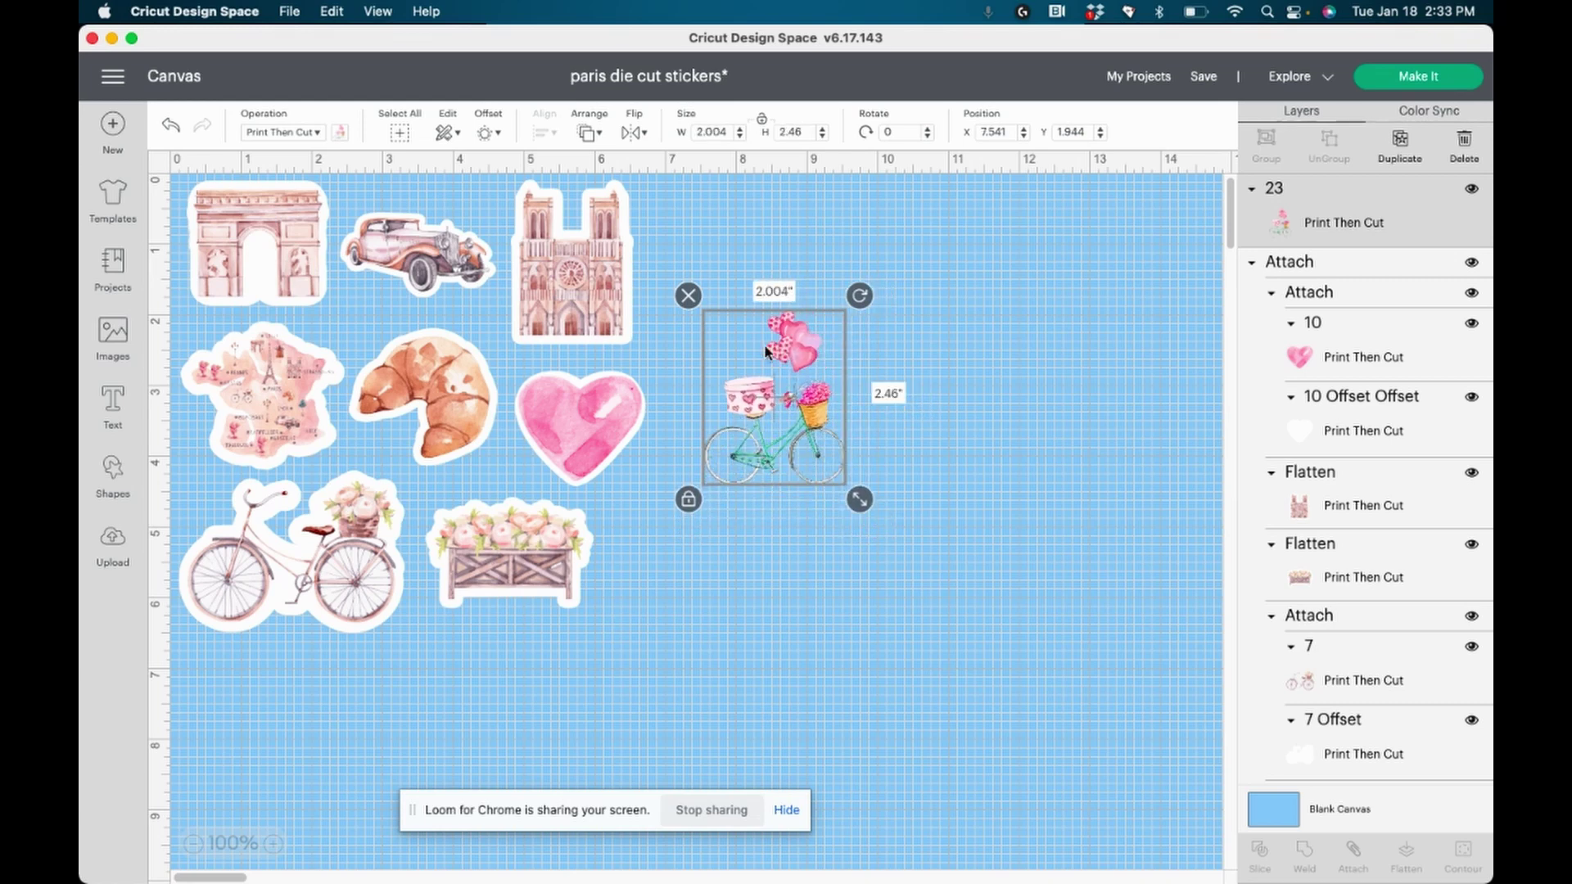
# - Apply a 0.125 in offset outline around the bicycle
pyautogui.click(492, 133)
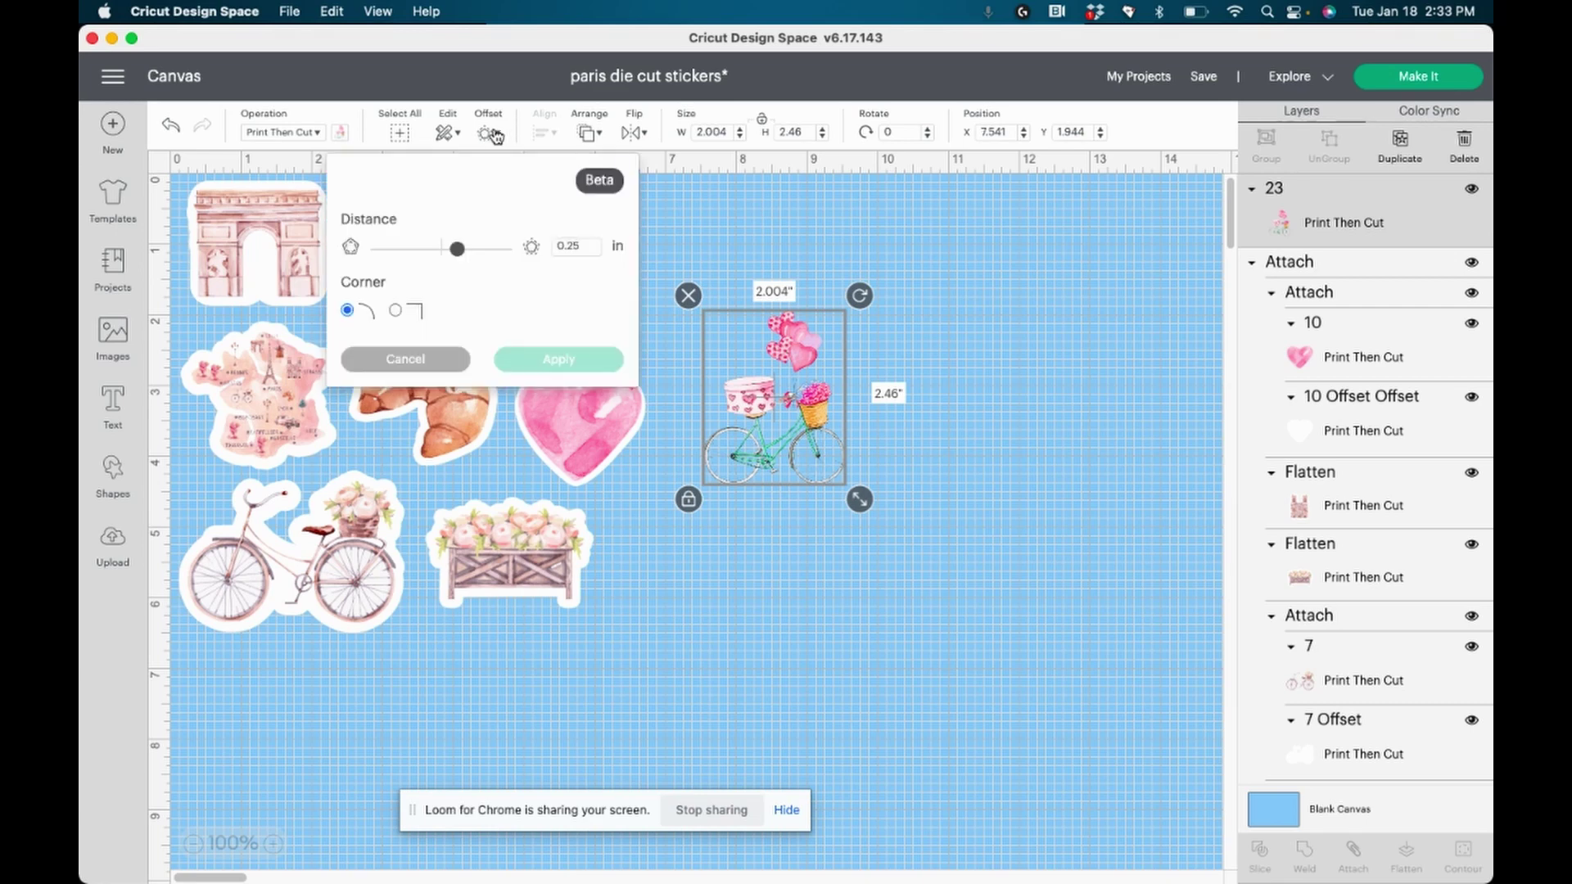
pyautogui.moveTo(456, 248); pyautogui.dragTo(449, 252)
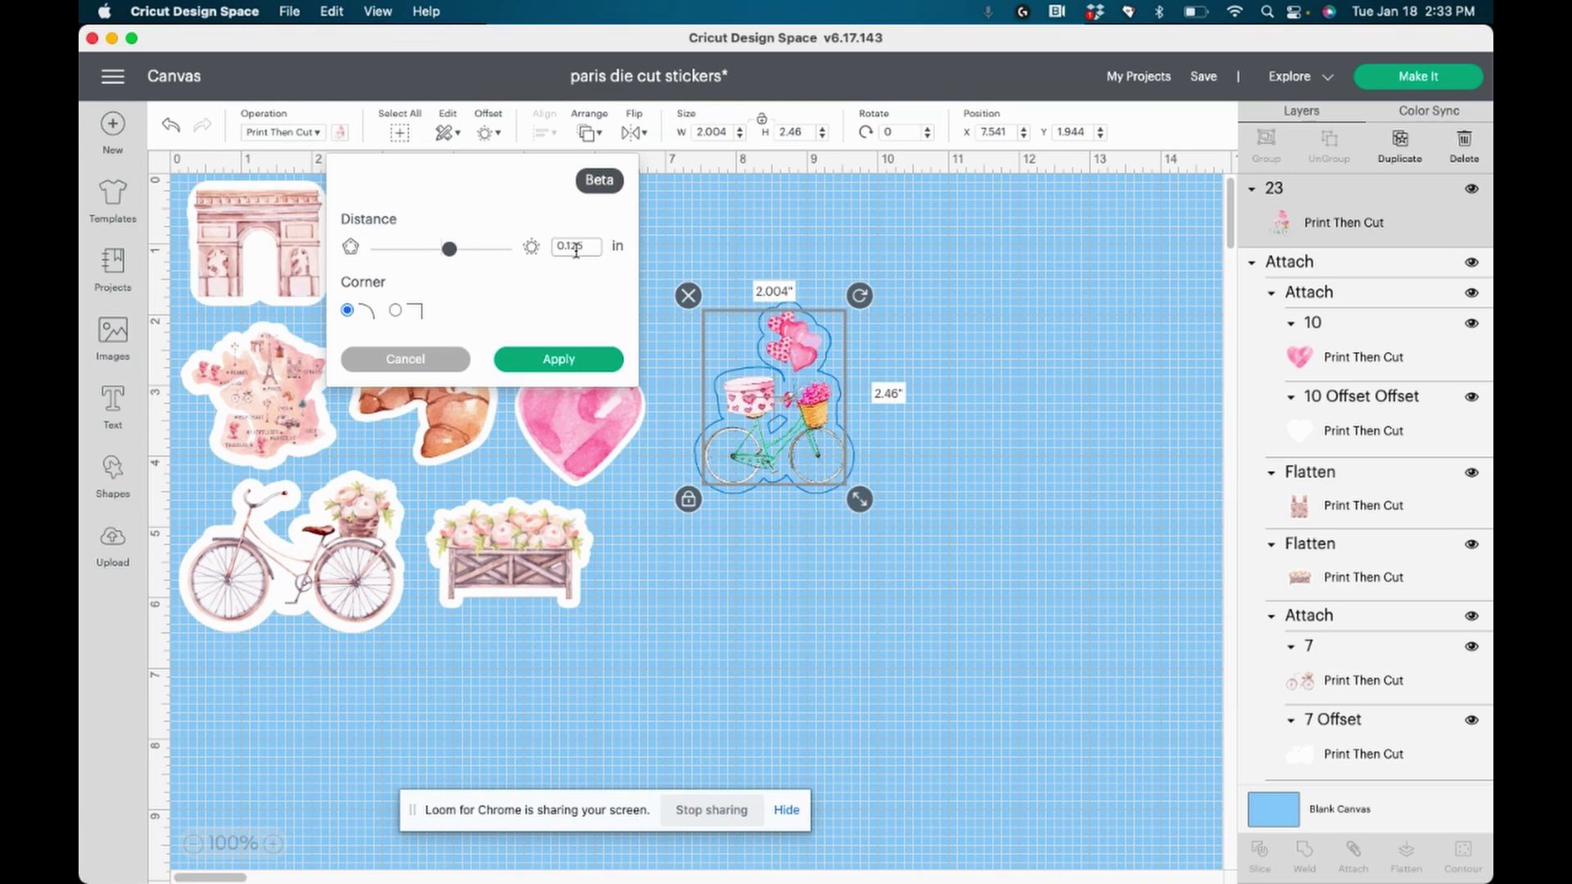
pyautogui.press('Return')
pyautogui.click(565, 362)
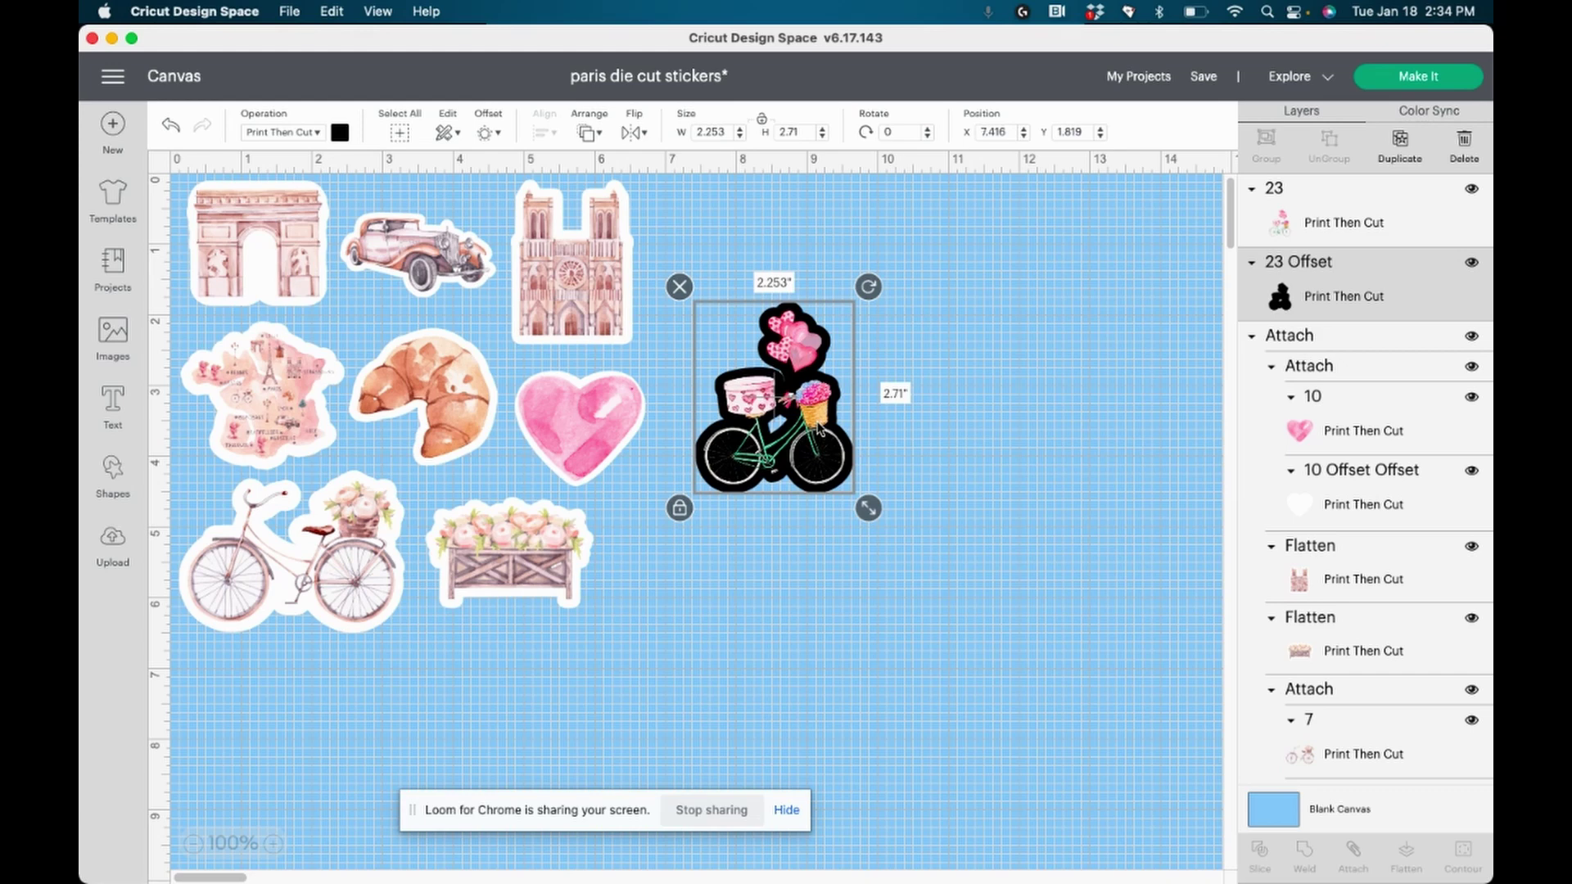
# - Reposition the bicycle image over its offset outline and select both together
pyautogui.moveTo(820, 428); pyautogui.dragTo(779, 689)
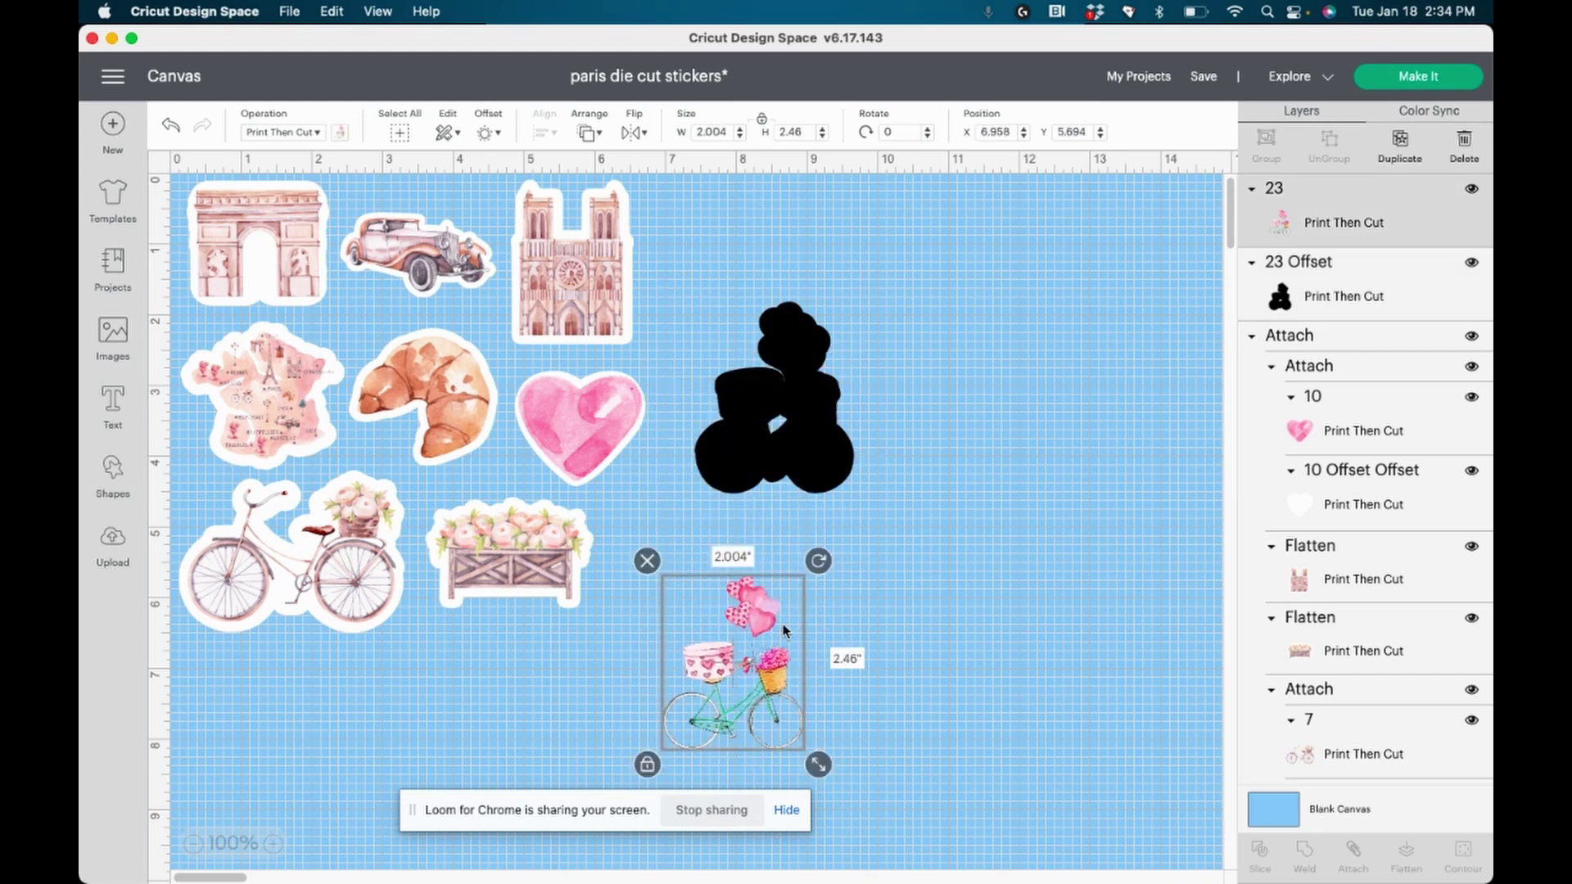
pyautogui.click(793, 466)
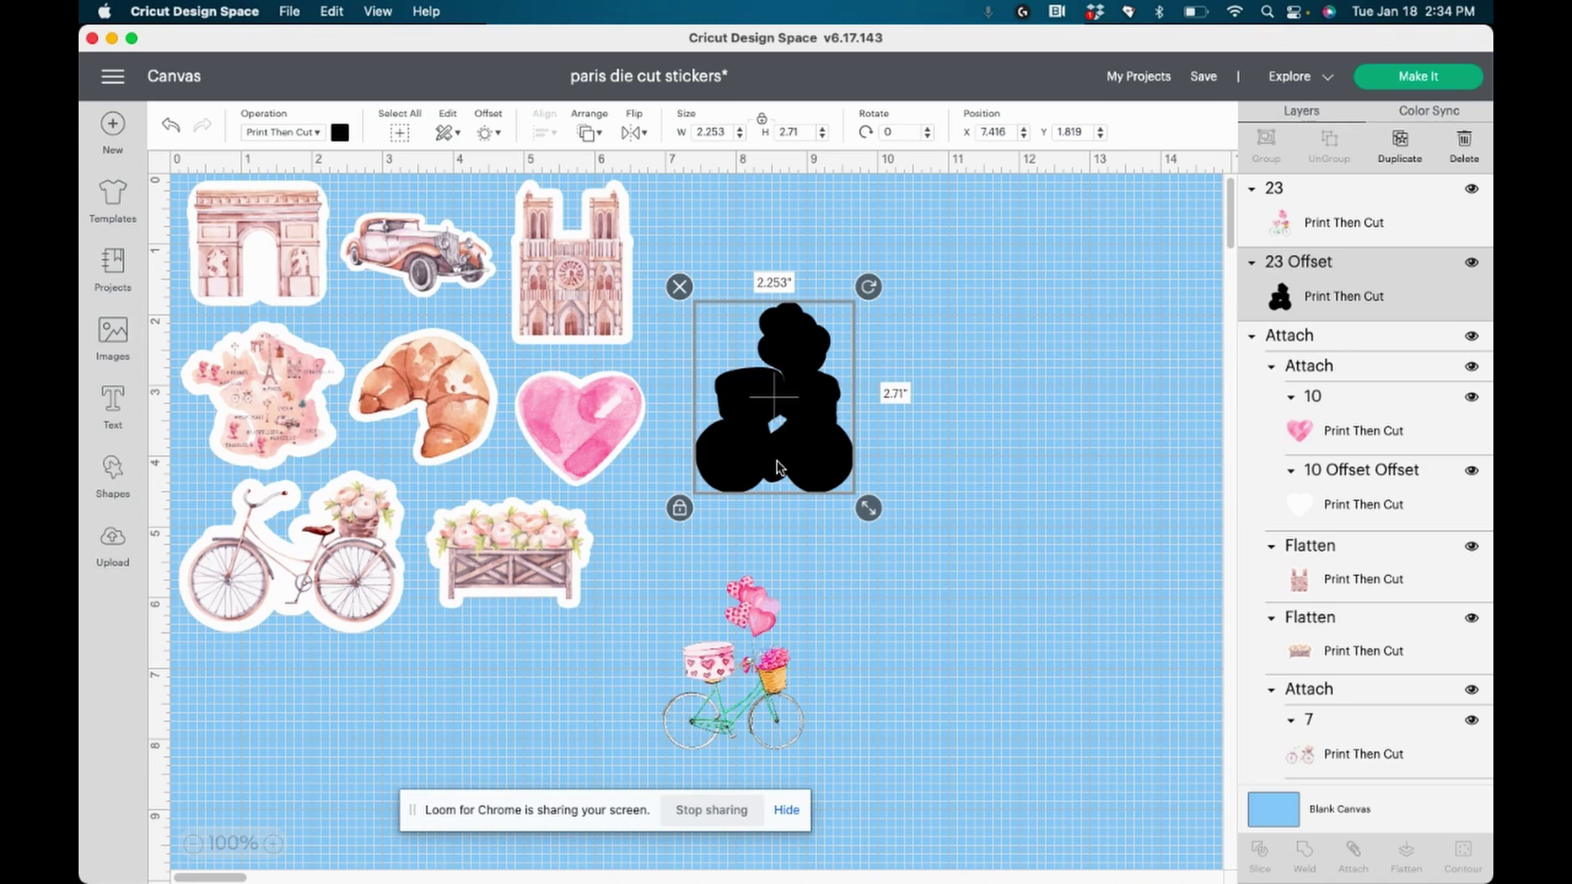
pyautogui.moveTo(756, 667); pyautogui.dragTo(782, 413)
pyautogui.click(784, 397)
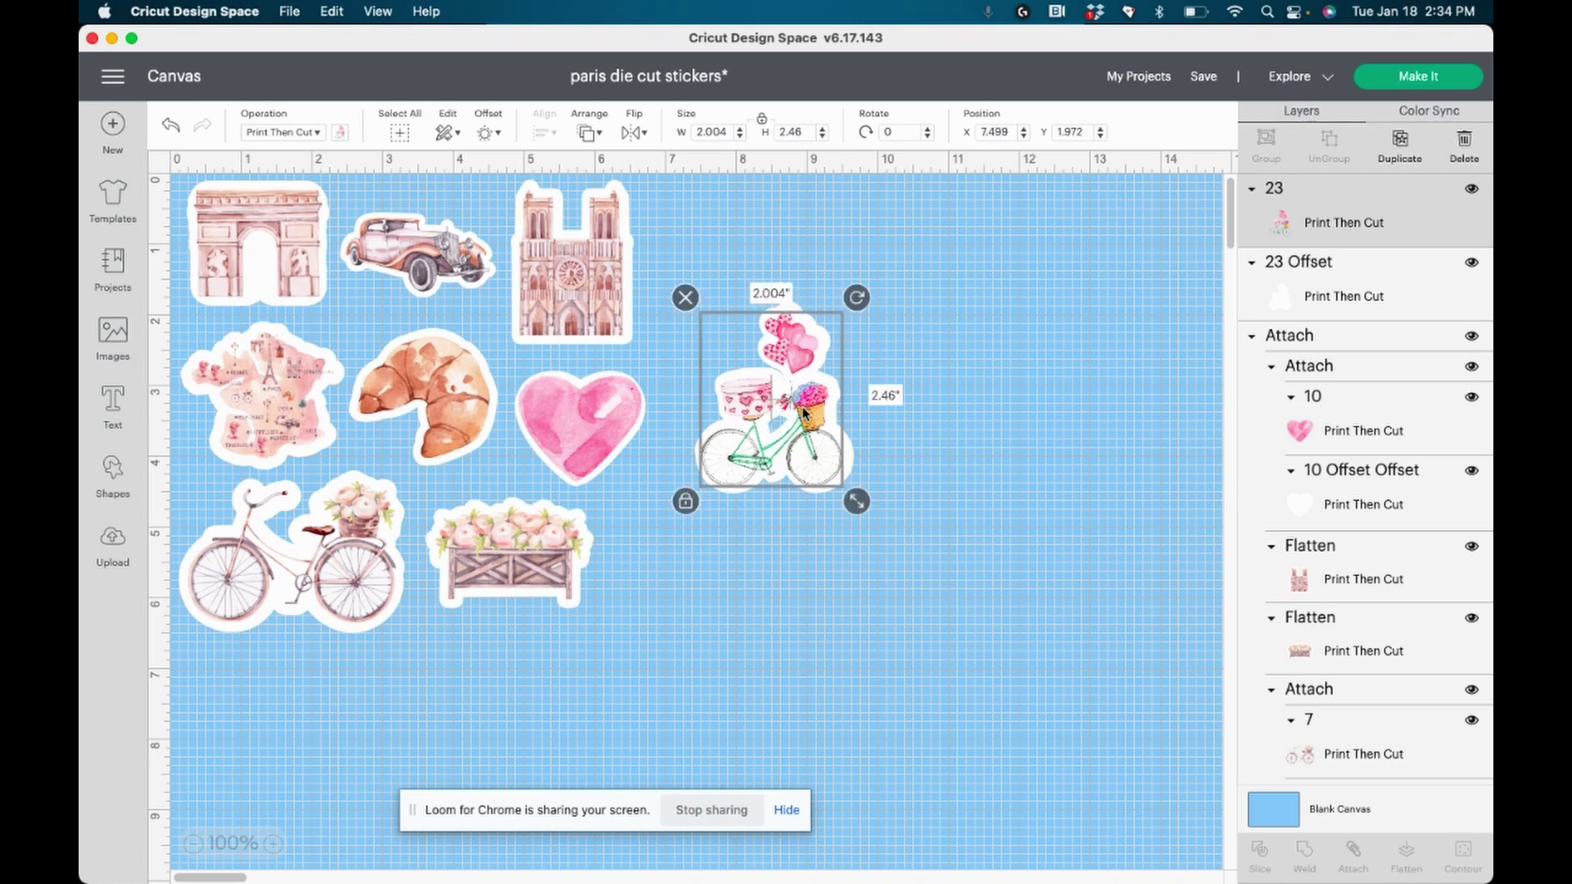
pyautogui.click(800, 281)
pyautogui.moveTo(800, 276); pyautogui.dragTo(725, 495)
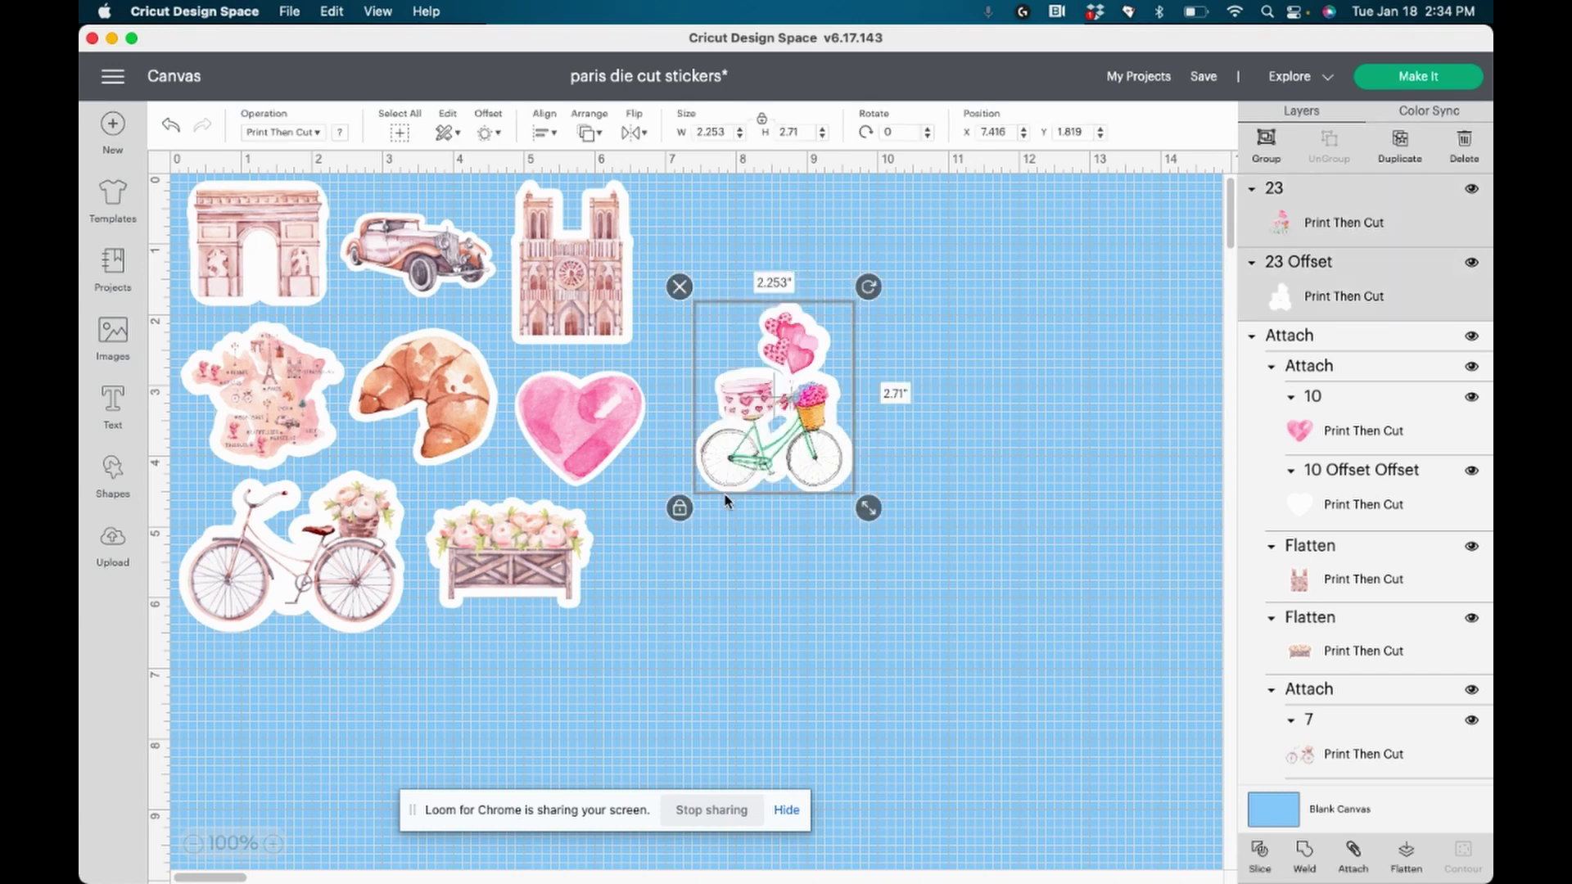
# - Centre the bicycle on its outline, attach them, and move the sticker near the heart
pyautogui.click(543, 132)
pyautogui.click(600, 340)
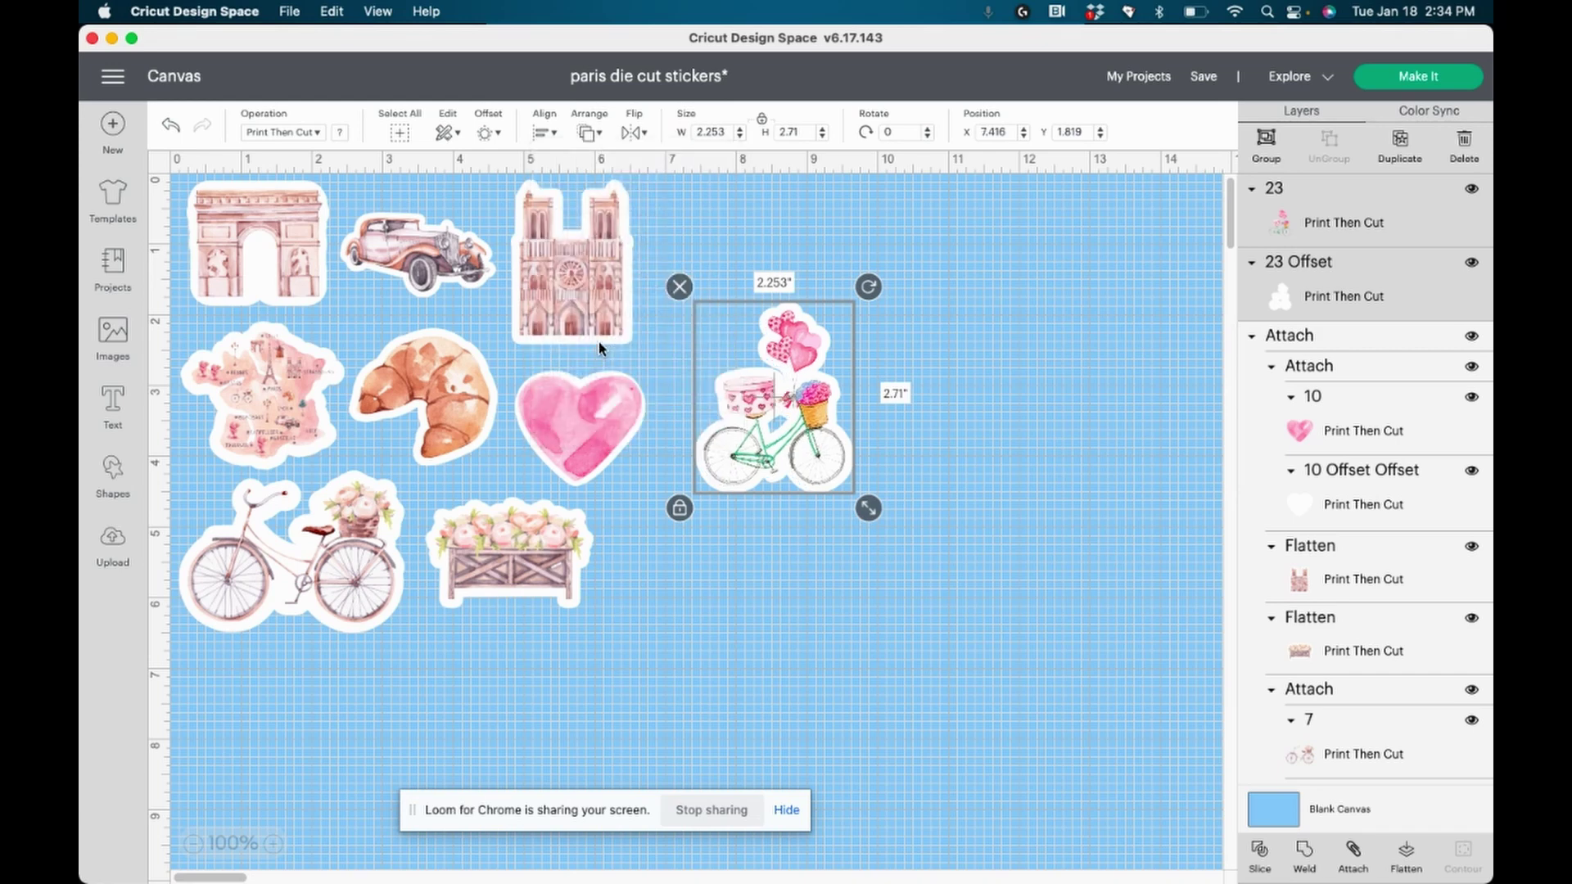
pyautogui.click(1352, 855)
pyautogui.click(990, 579)
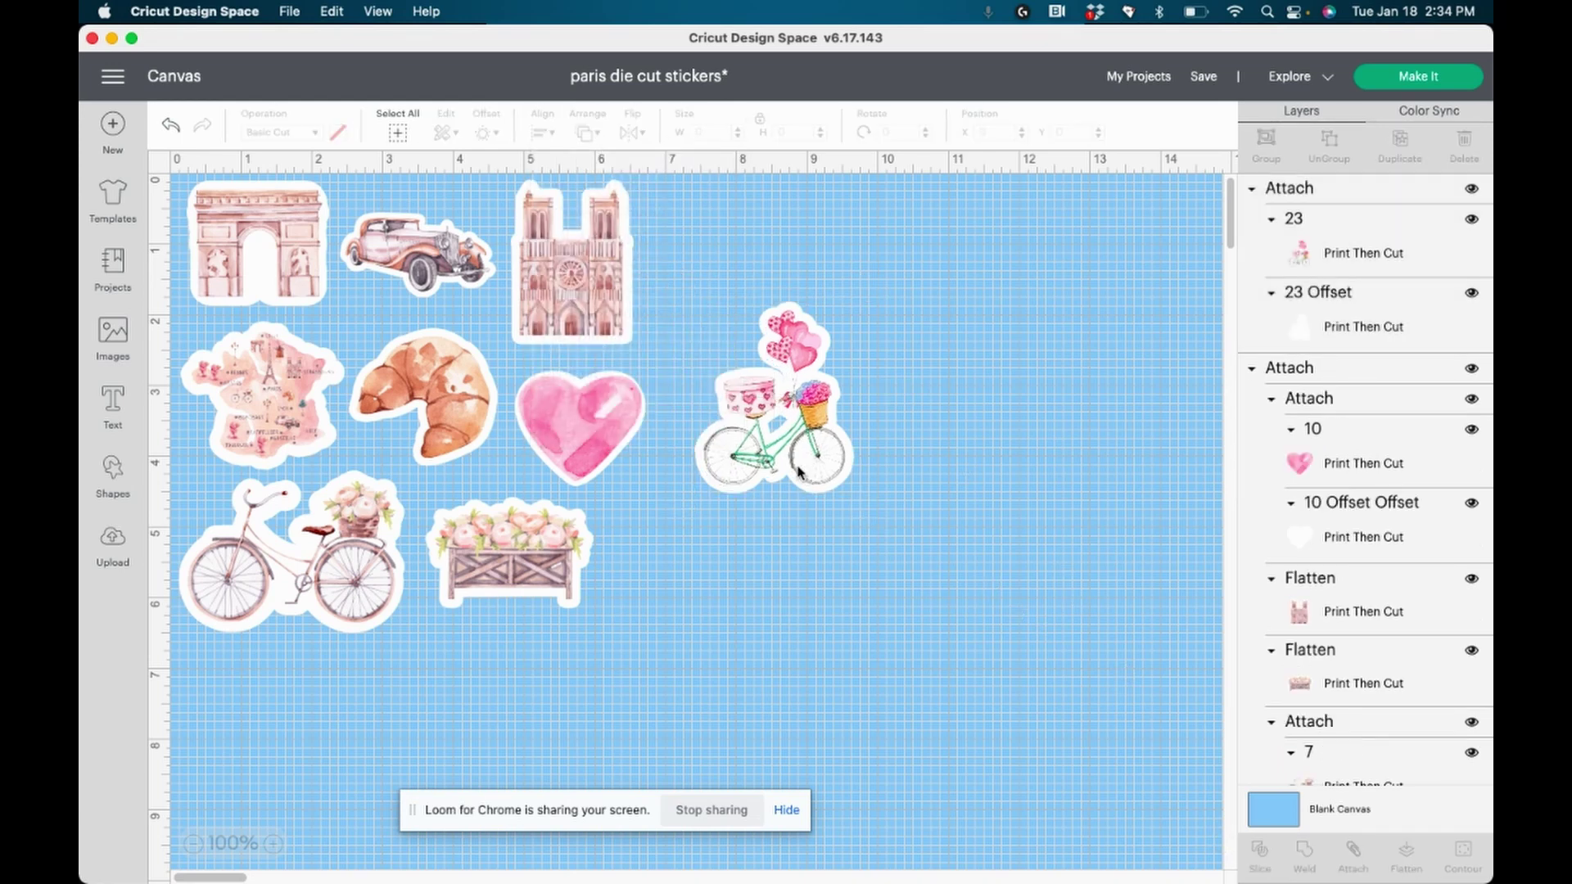
pyautogui.moveTo(798, 472); pyautogui.dragTo(712, 581)
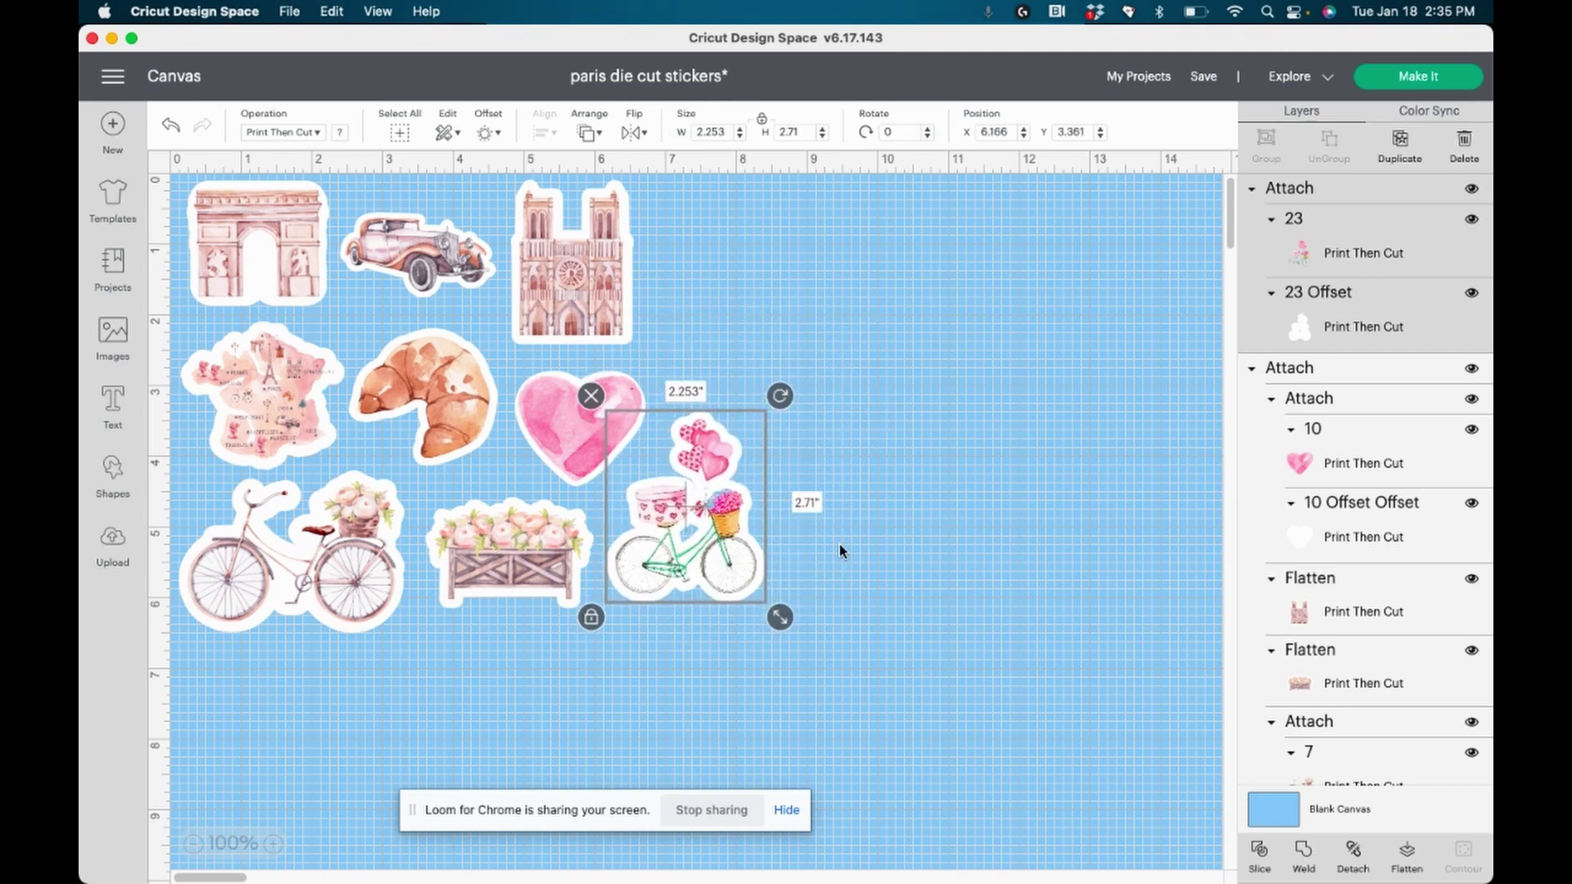
pyautogui.click(838, 544)
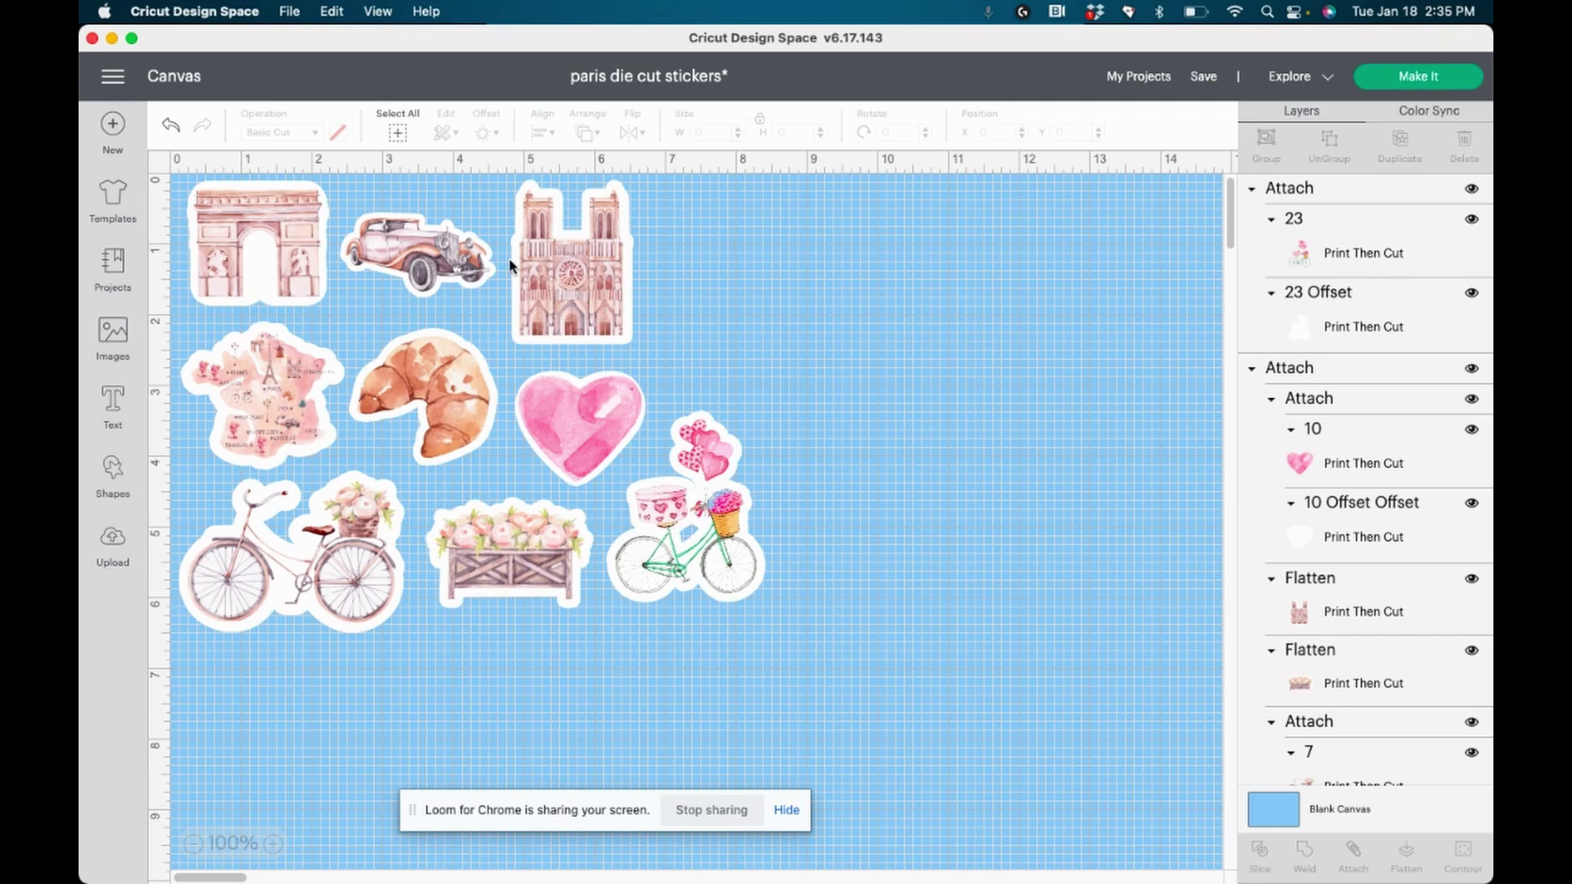
# - Upload 20.png as a complex image and accept it past background removal
pyautogui.click(123, 532)
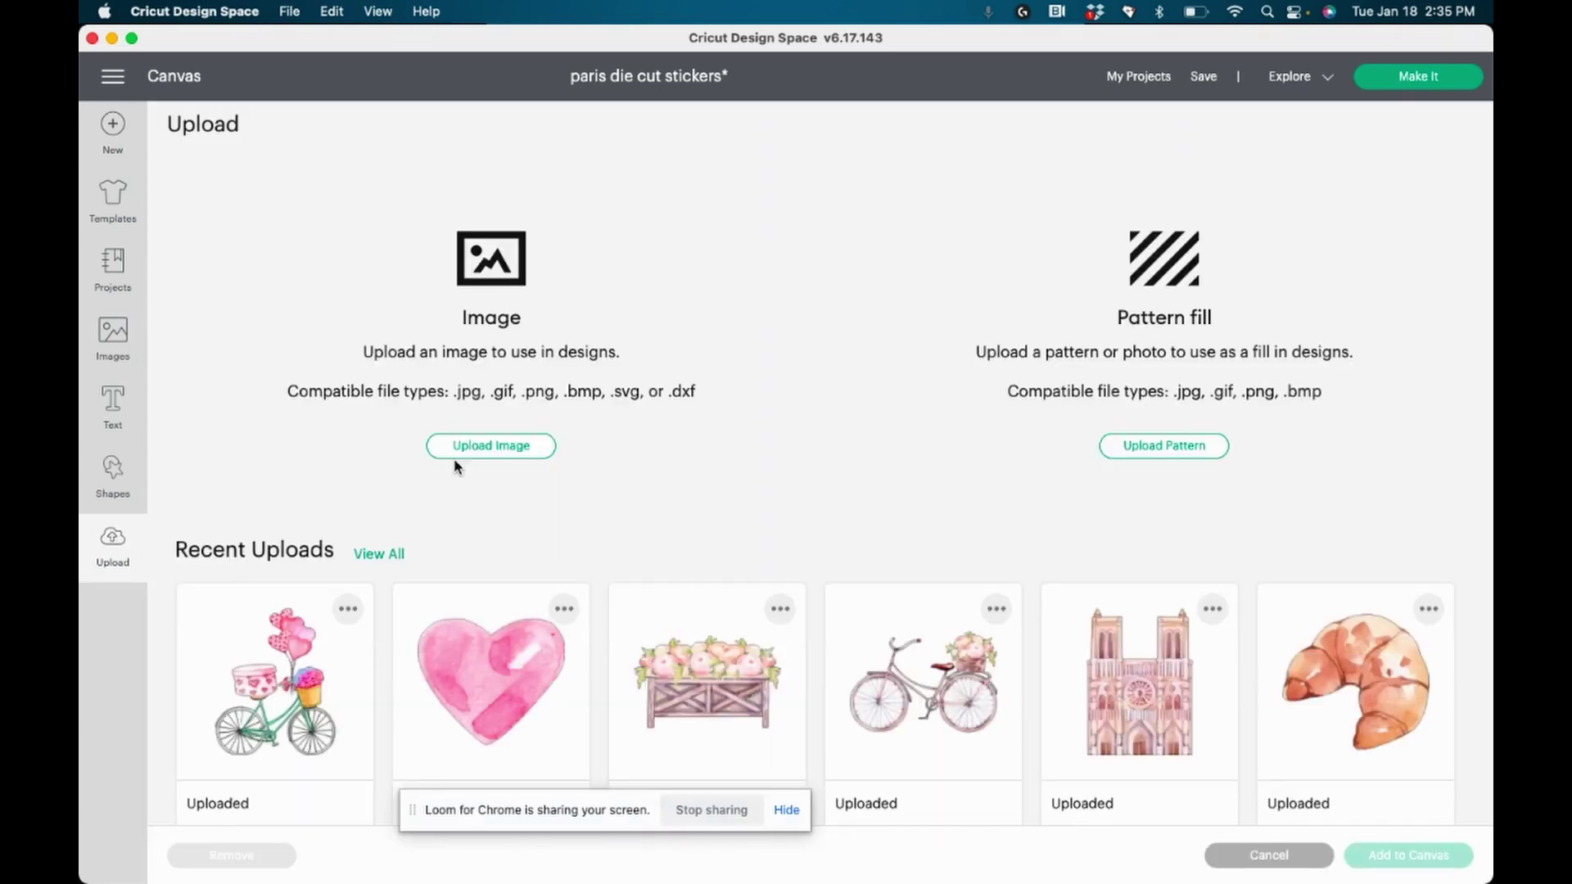
pyautogui.click(489, 453)
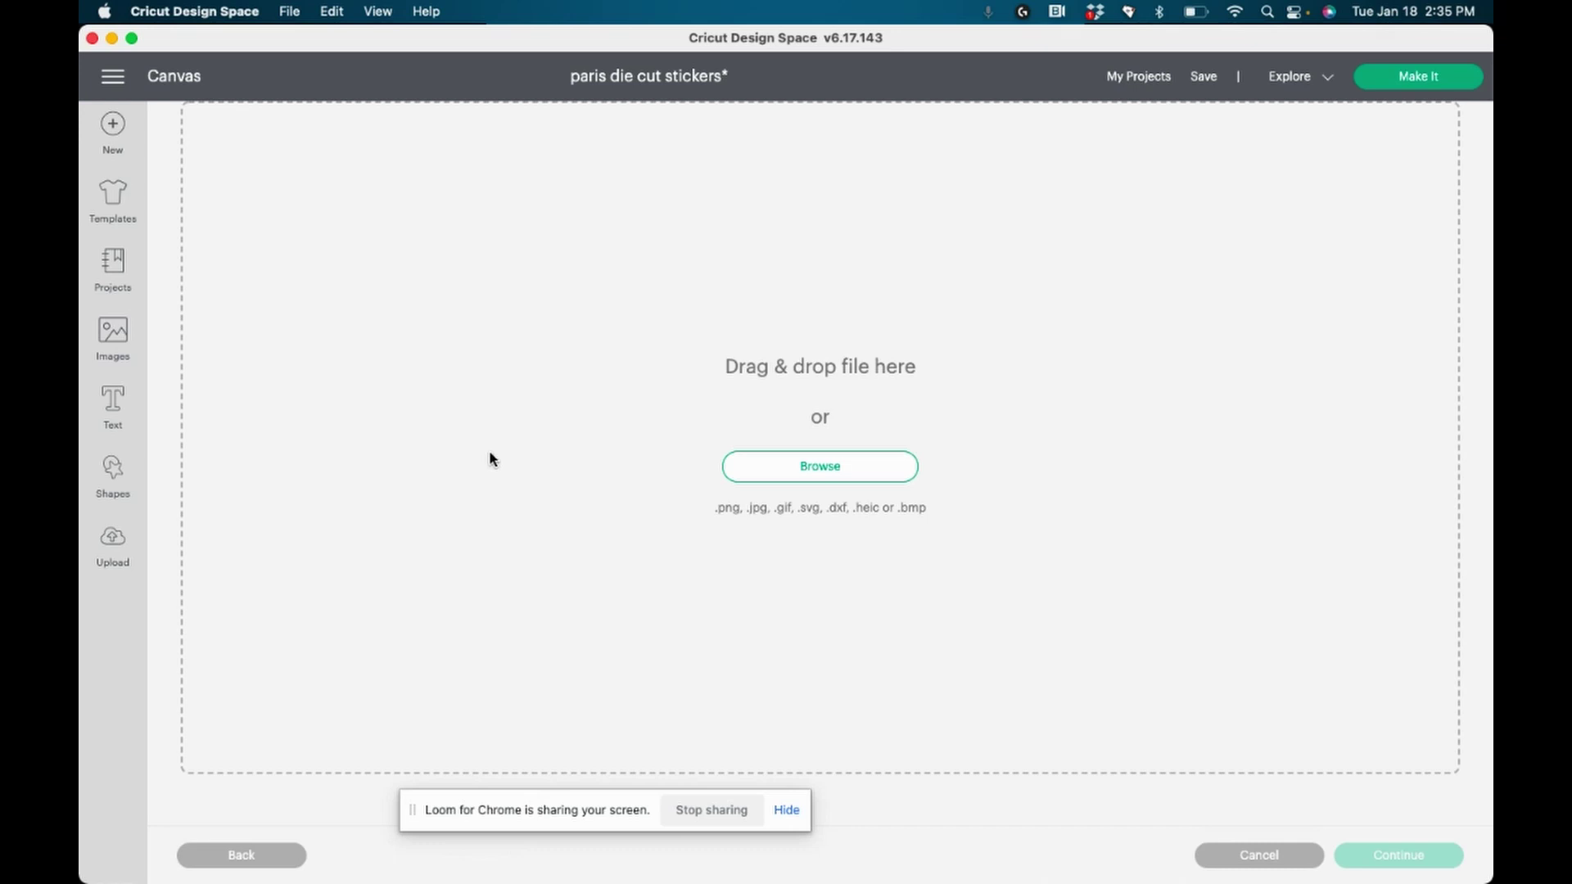
pyautogui.click(829, 473)
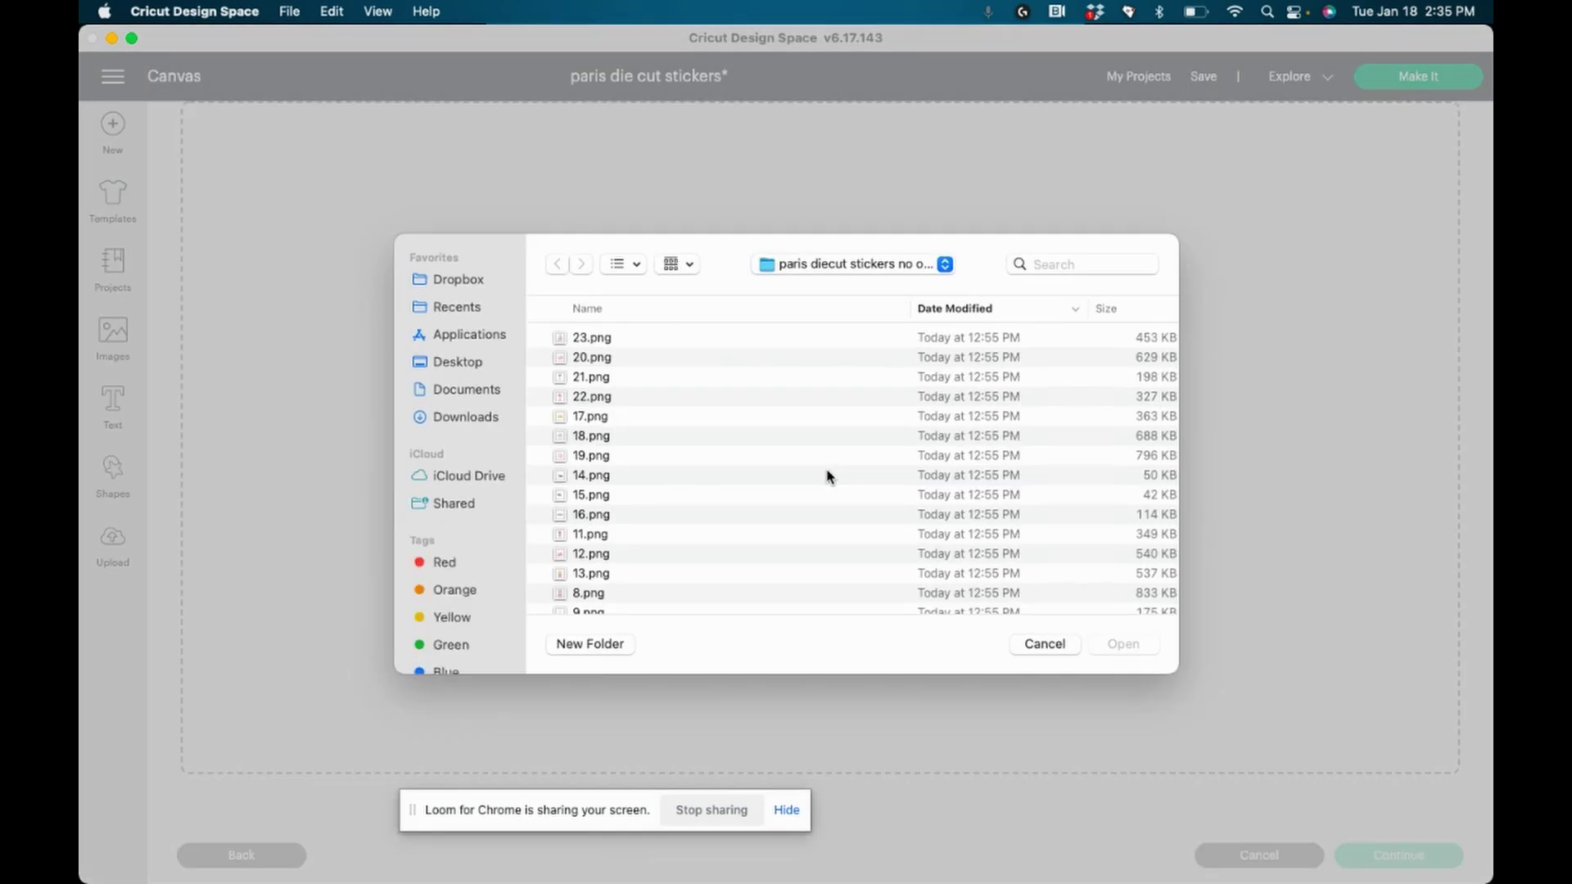
pyautogui.click(606, 358)
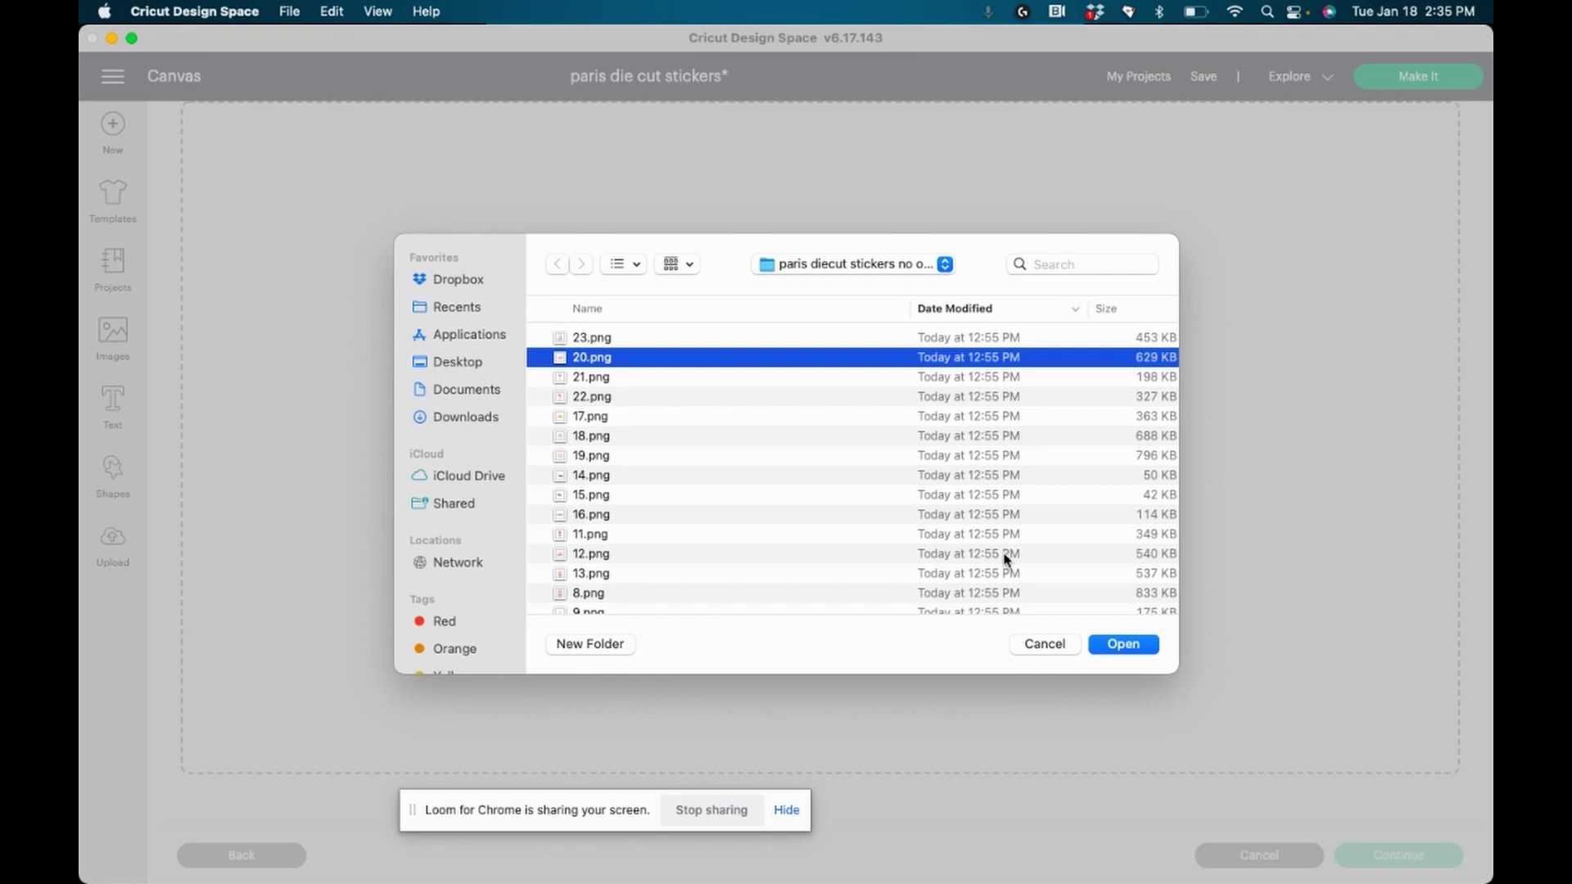
pyautogui.click(1115, 643)
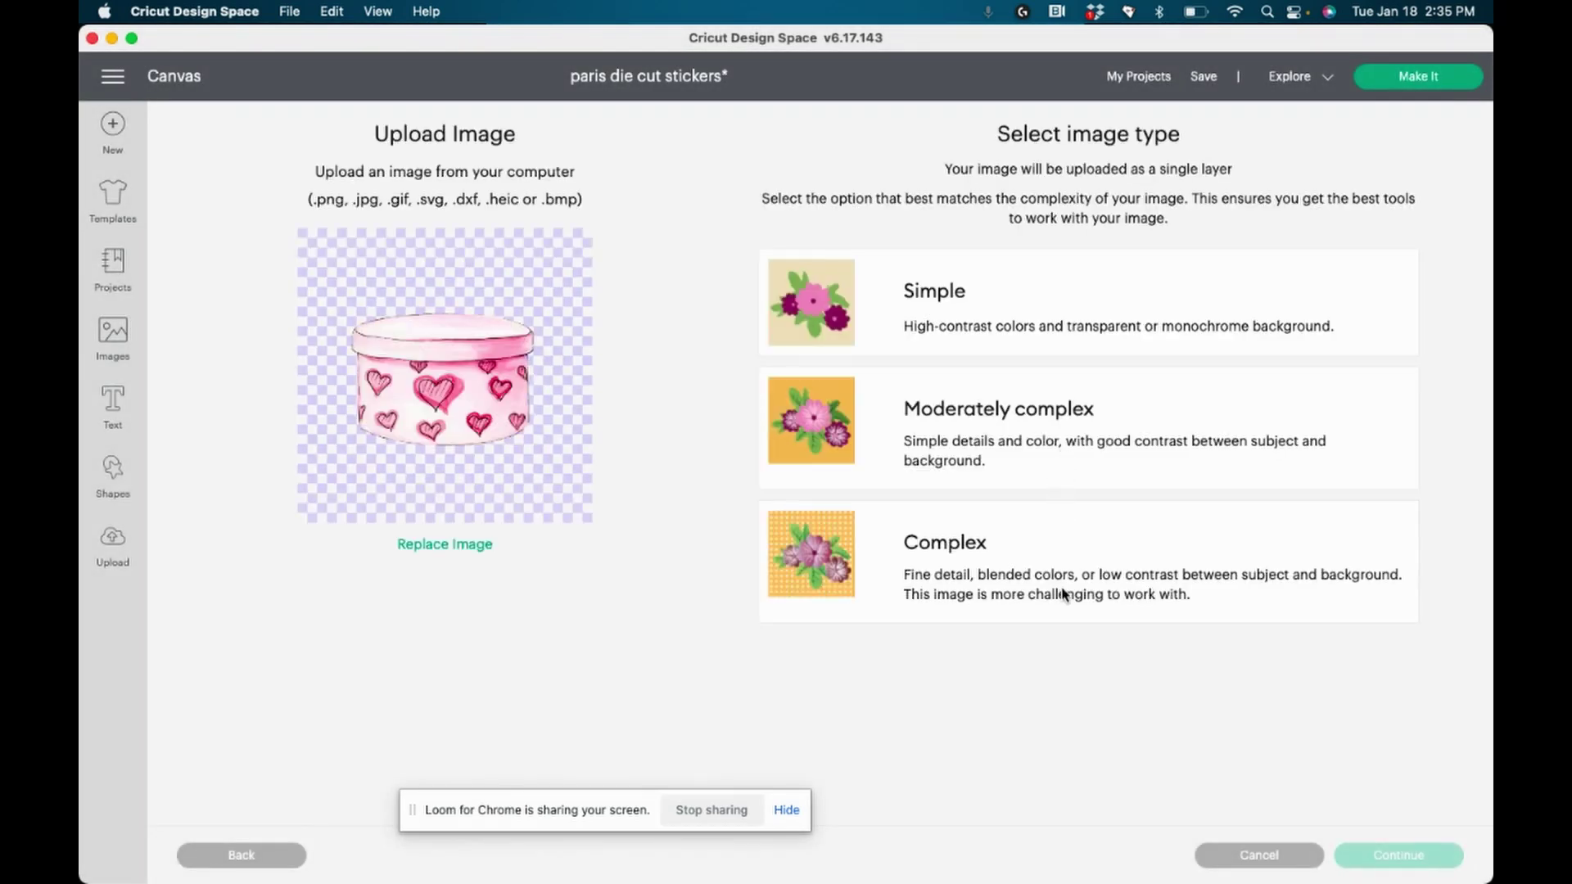
pyautogui.click(1044, 571)
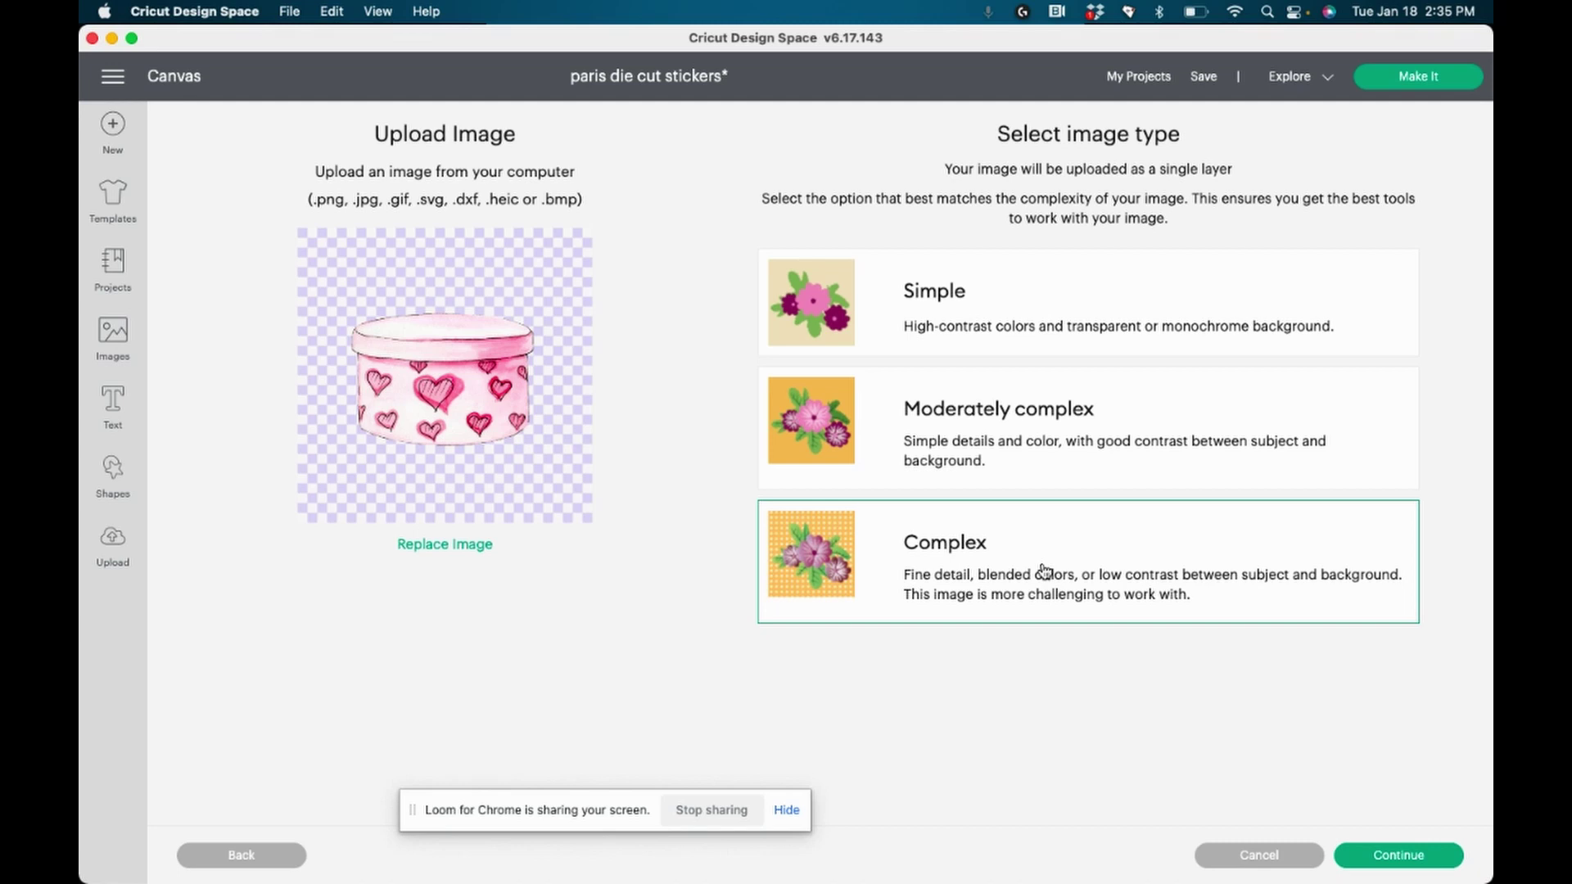
pyautogui.click(1398, 856)
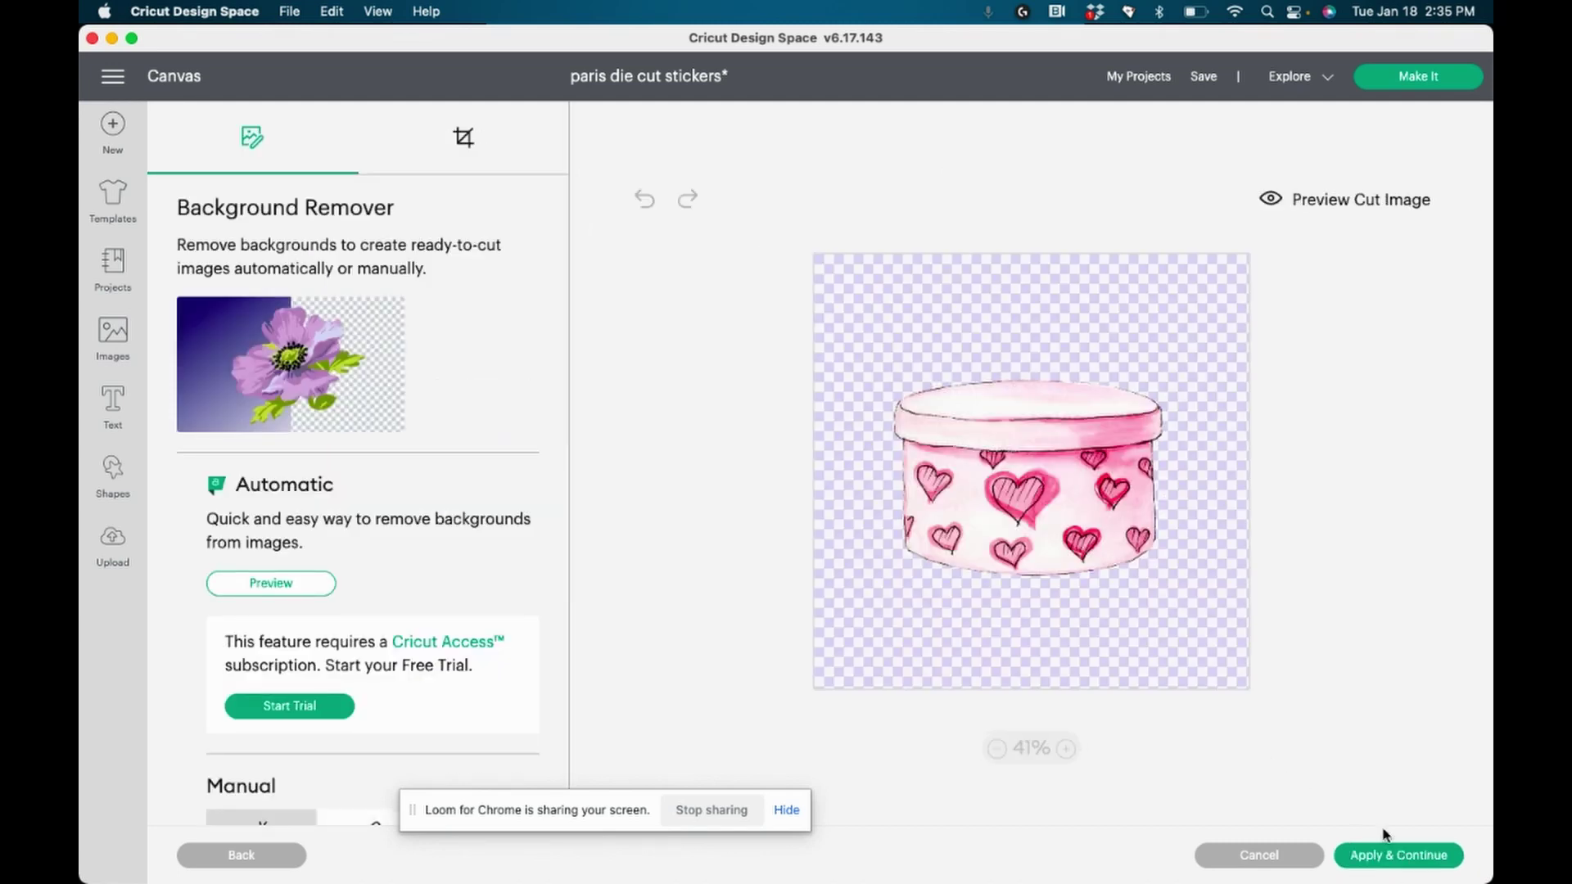
pyautogui.click(1389, 855)
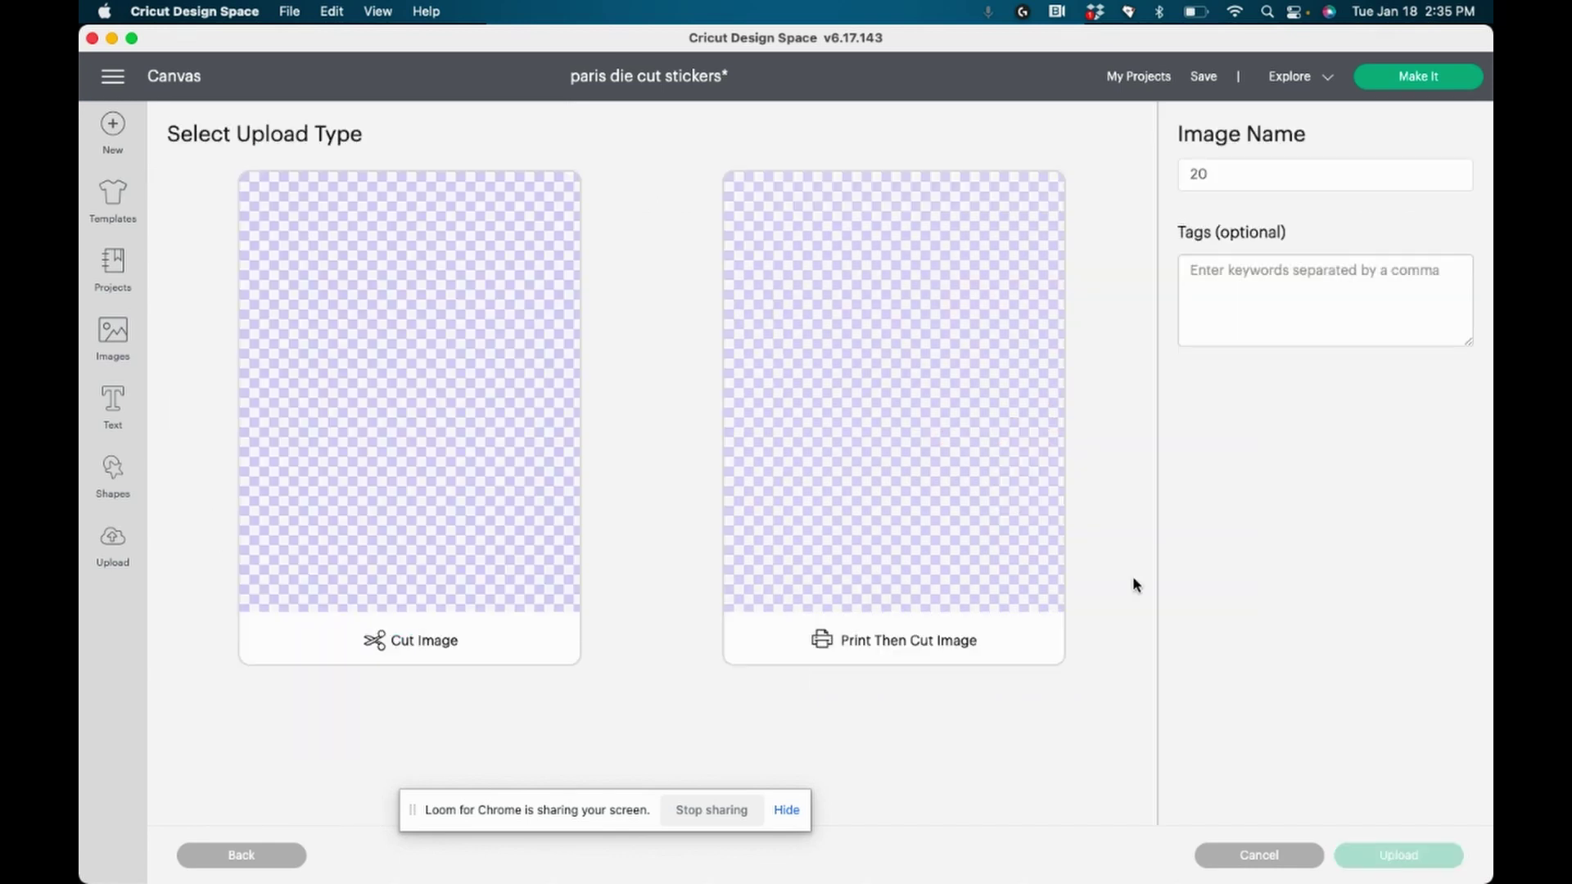
# - Save the pink heart box as Print Then Cut and select it from Recent Uploads
pyautogui.click(1019, 515)
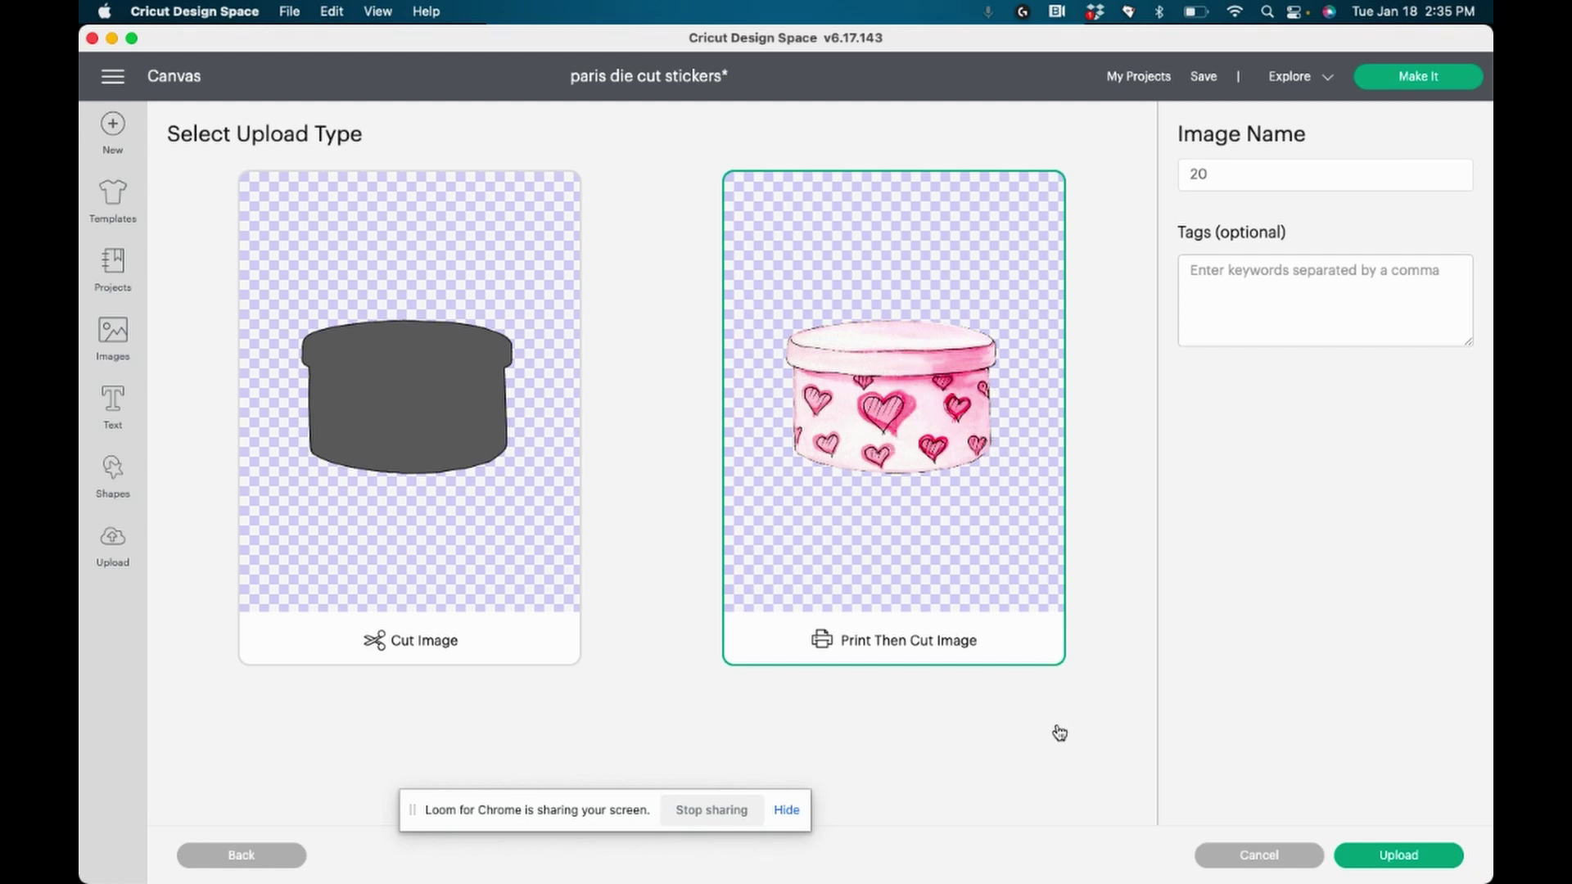
pyautogui.click(1433, 861)
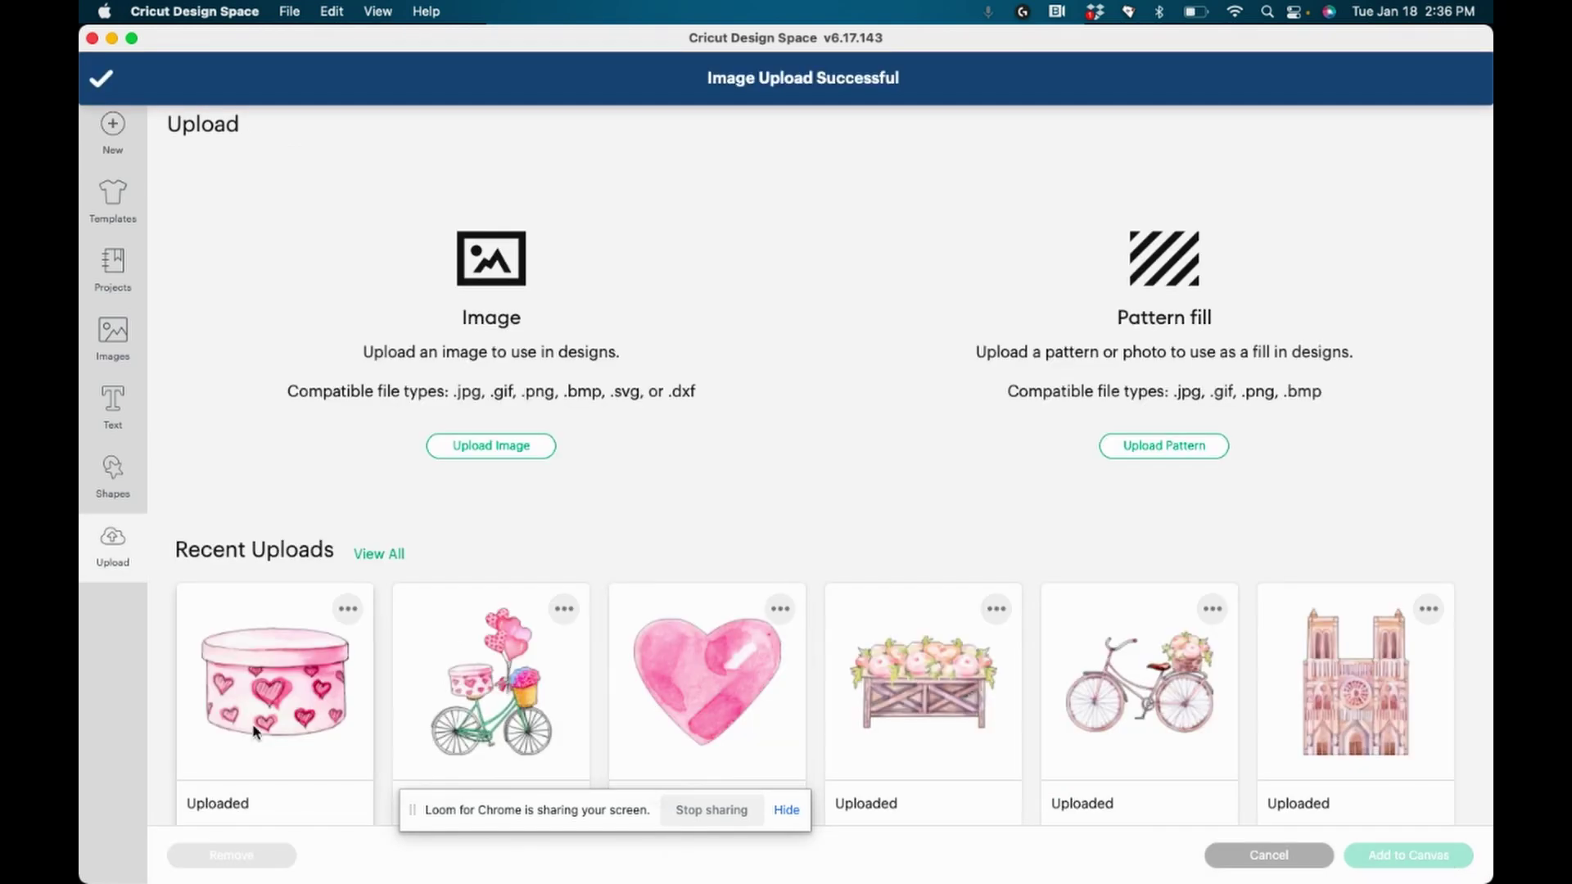
pyautogui.click(254, 731)
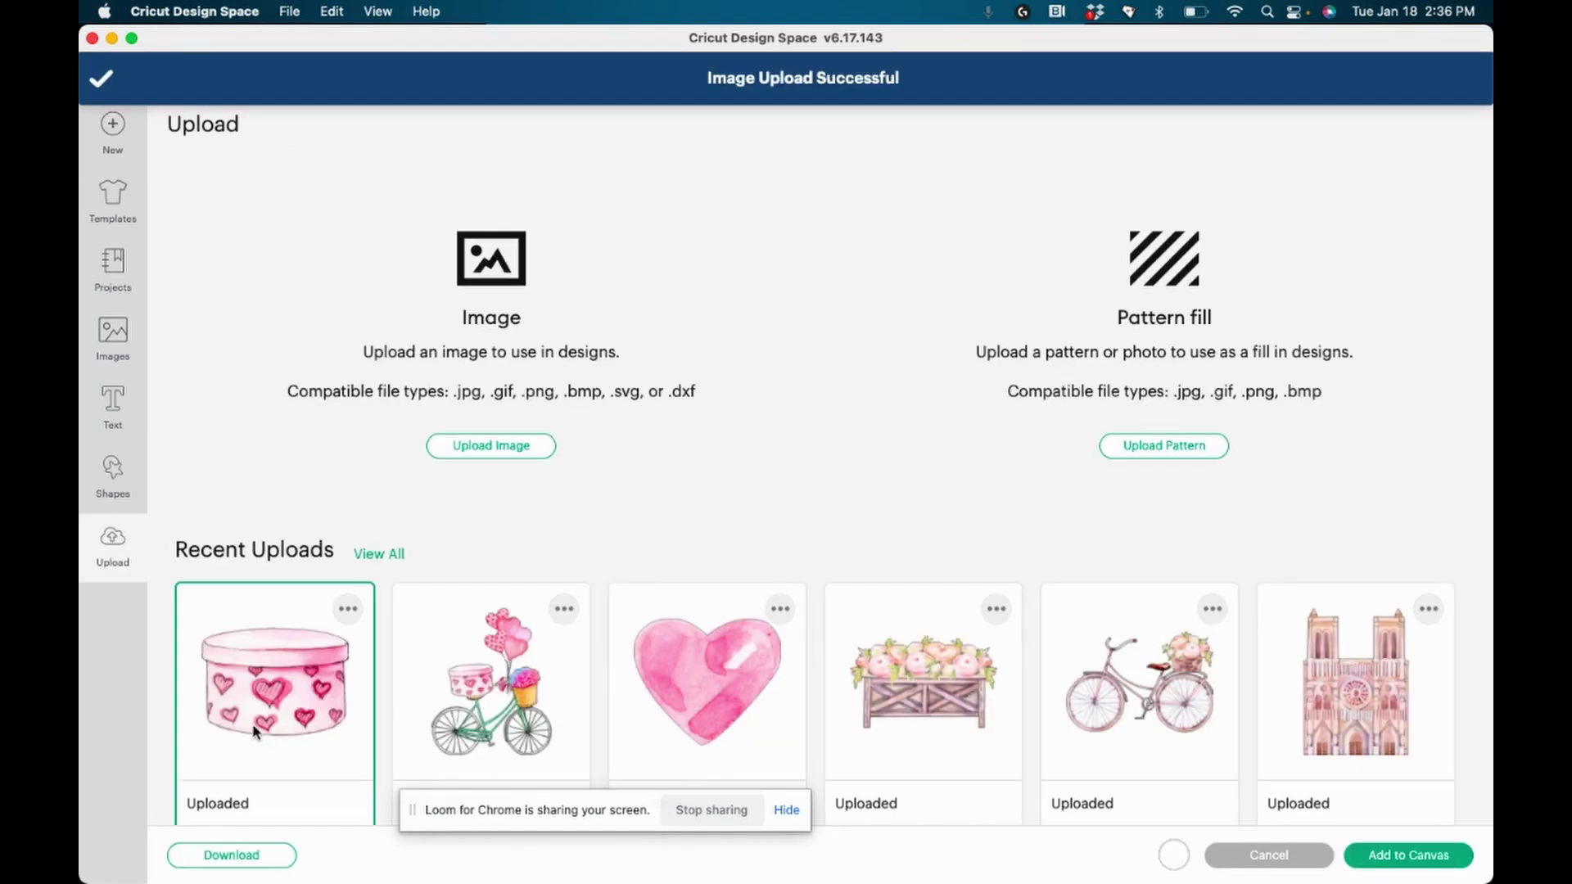
# - Add the pink box to the canvas beside the cathedral and shrink it slightly
pyautogui.click(1407, 854)
pyautogui.moveTo(523, 330); pyautogui.dragTo(1002, 362)
pyautogui.moveTo(1060, 483); pyautogui.dragTo(859, 352)
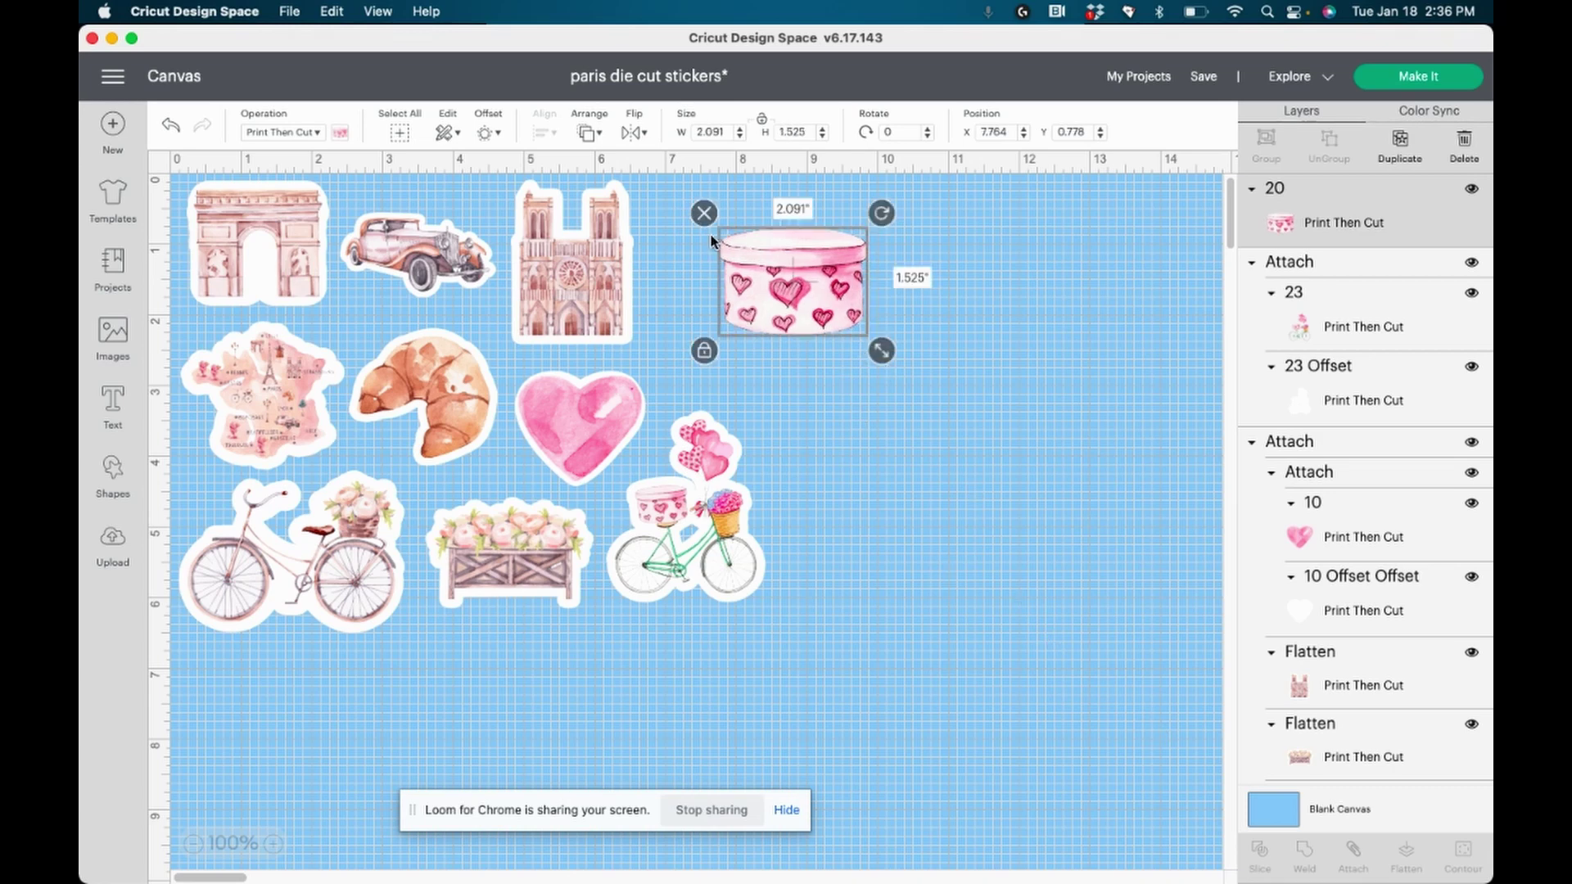
# - Add a 0.083 in offset outline around the pink box and colour it white
pyautogui.click(496, 134)
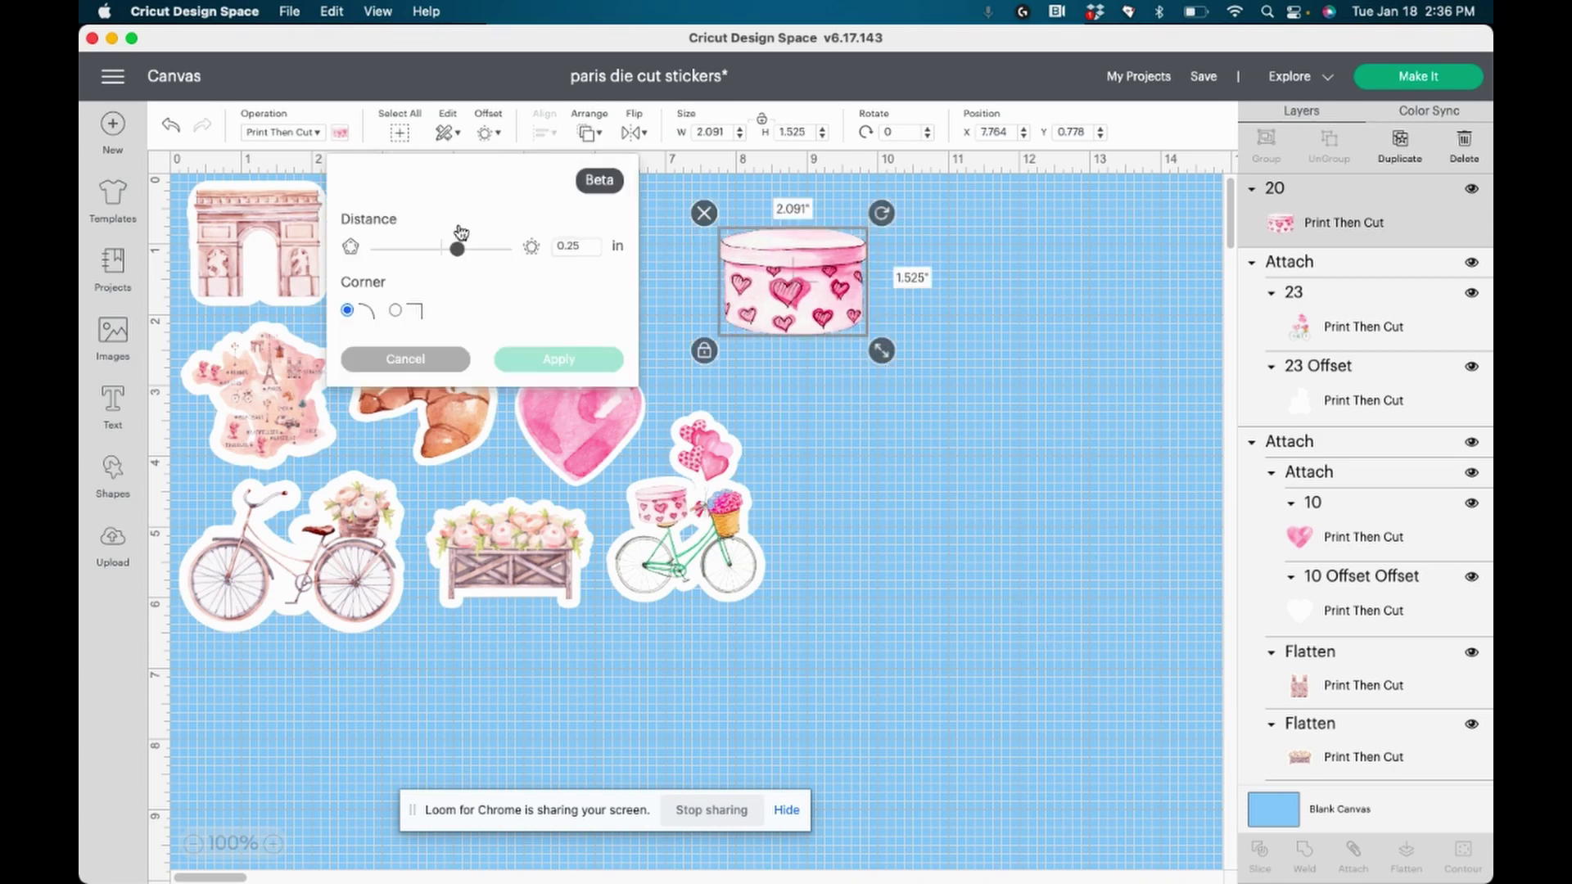
pyautogui.moveTo(454, 258); pyautogui.dragTo(451, 258)
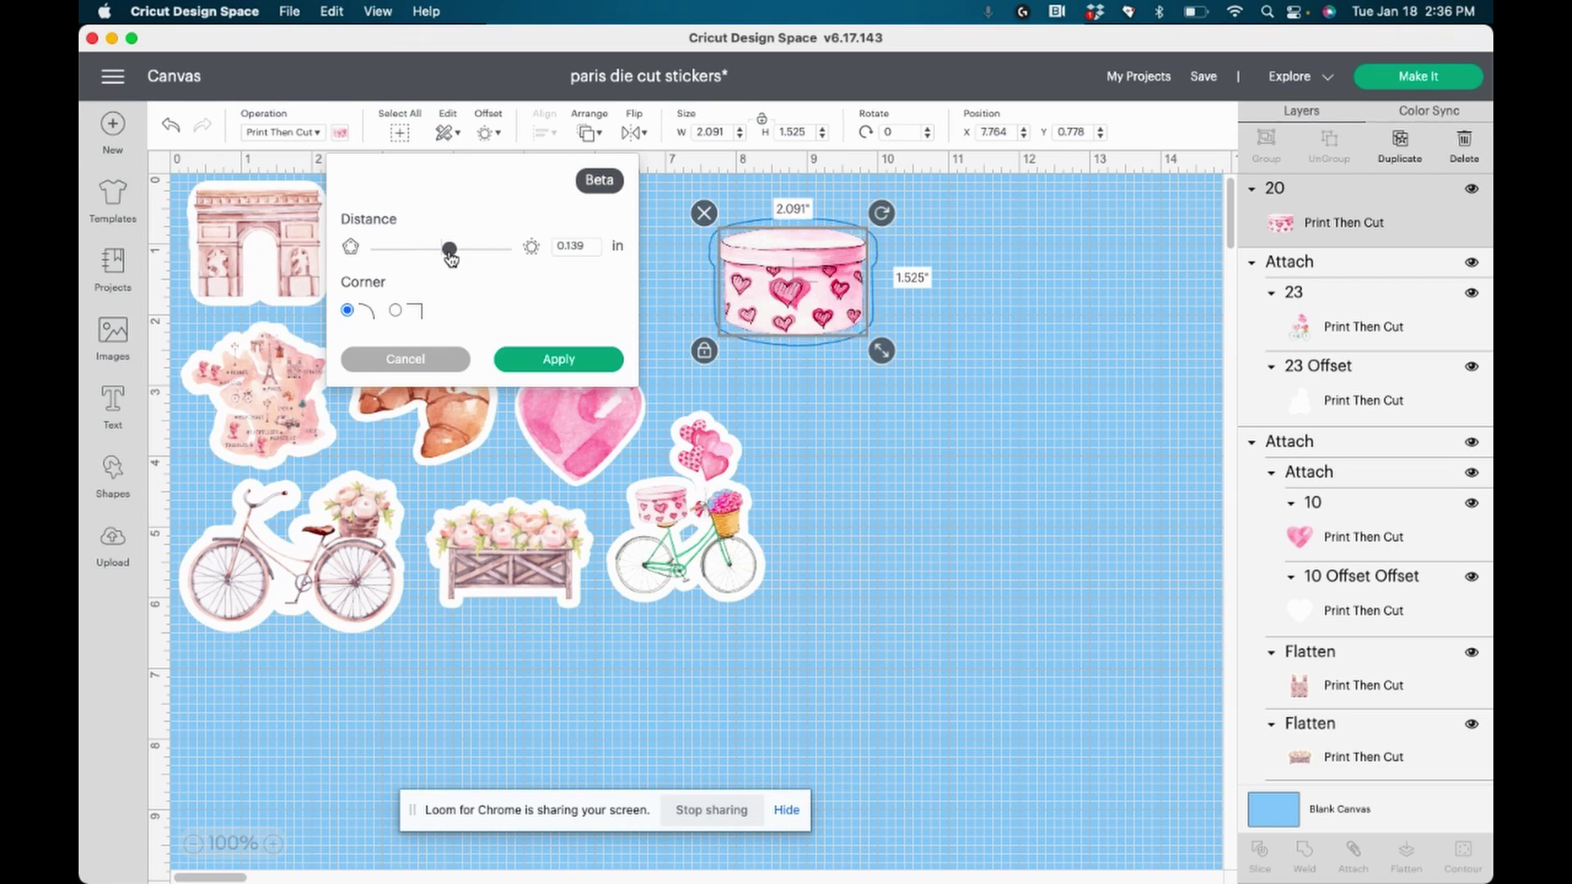
pyautogui.moveTo(450, 258); pyautogui.dragTo(447, 258)
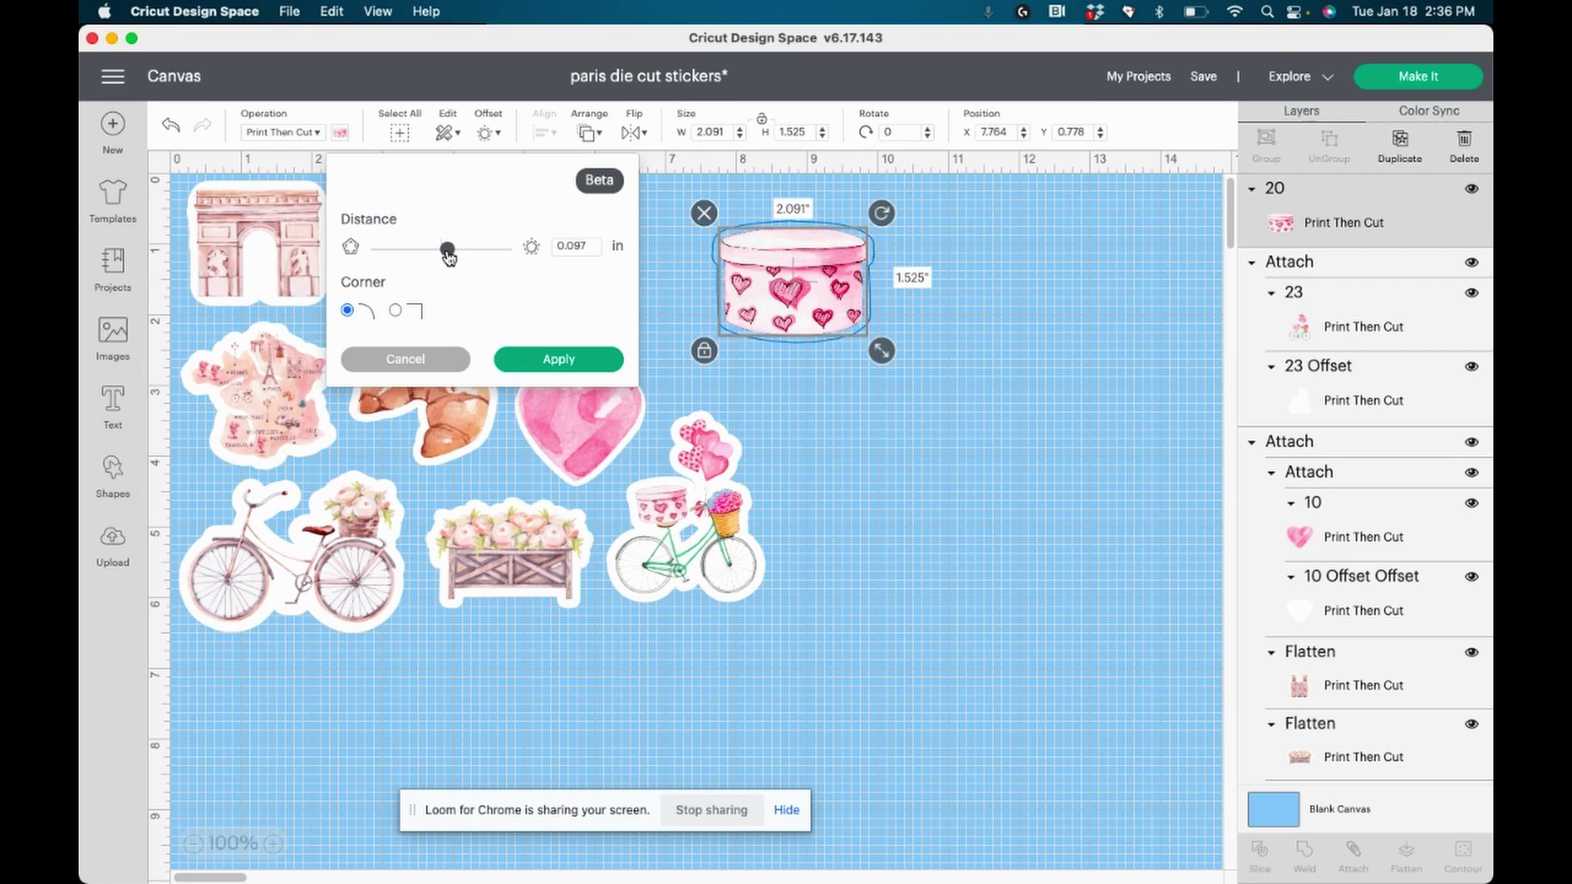
pyautogui.moveTo(448, 258); pyautogui.dragTo(447, 258)
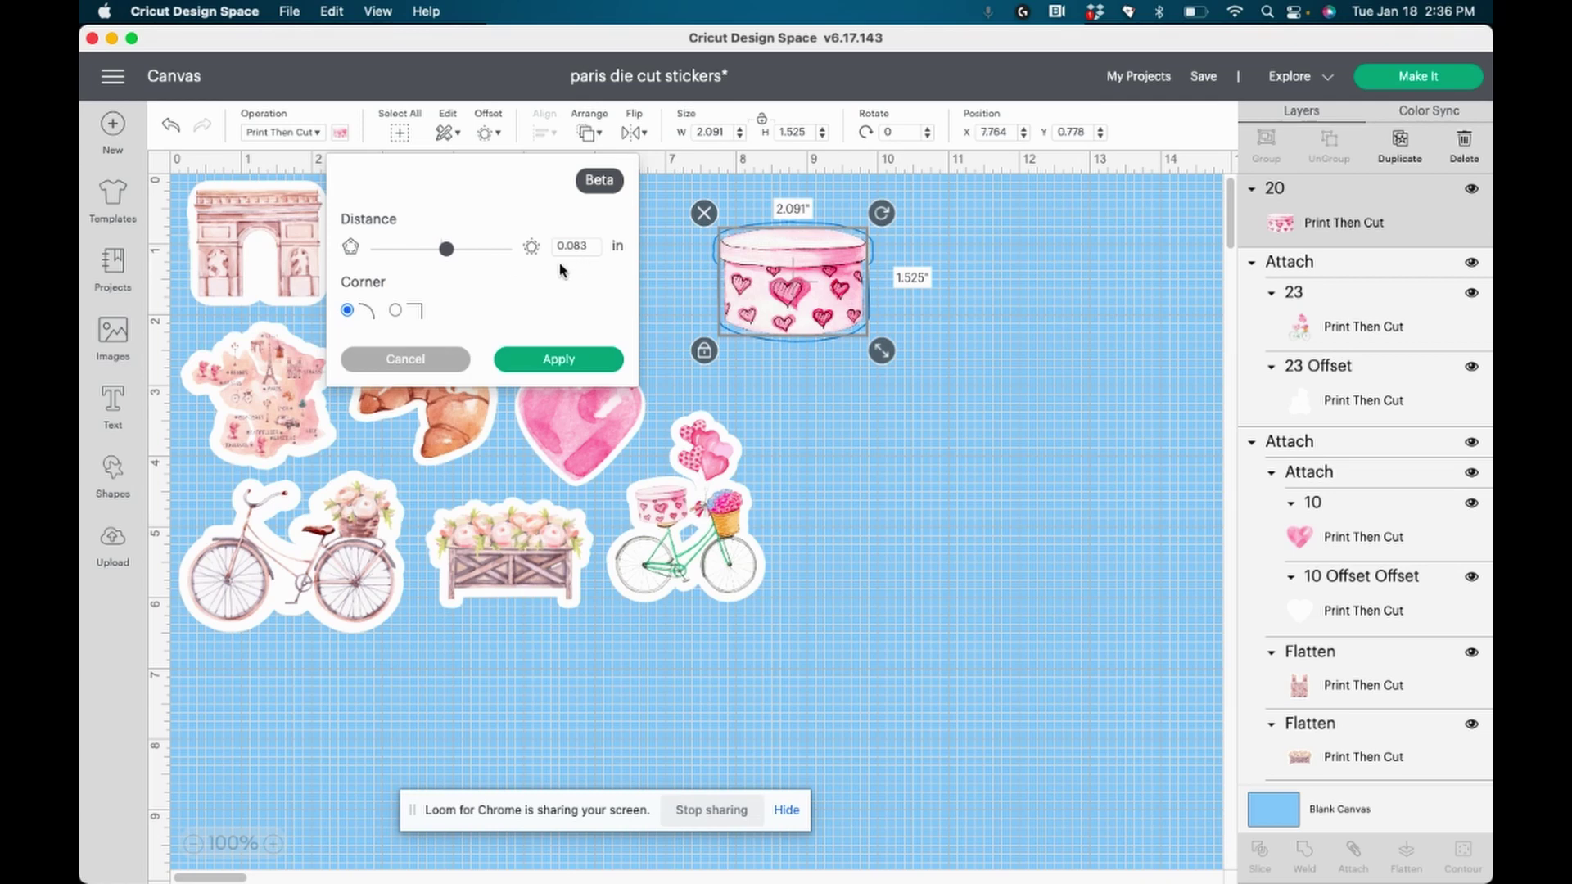
pyautogui.click(536, 361)
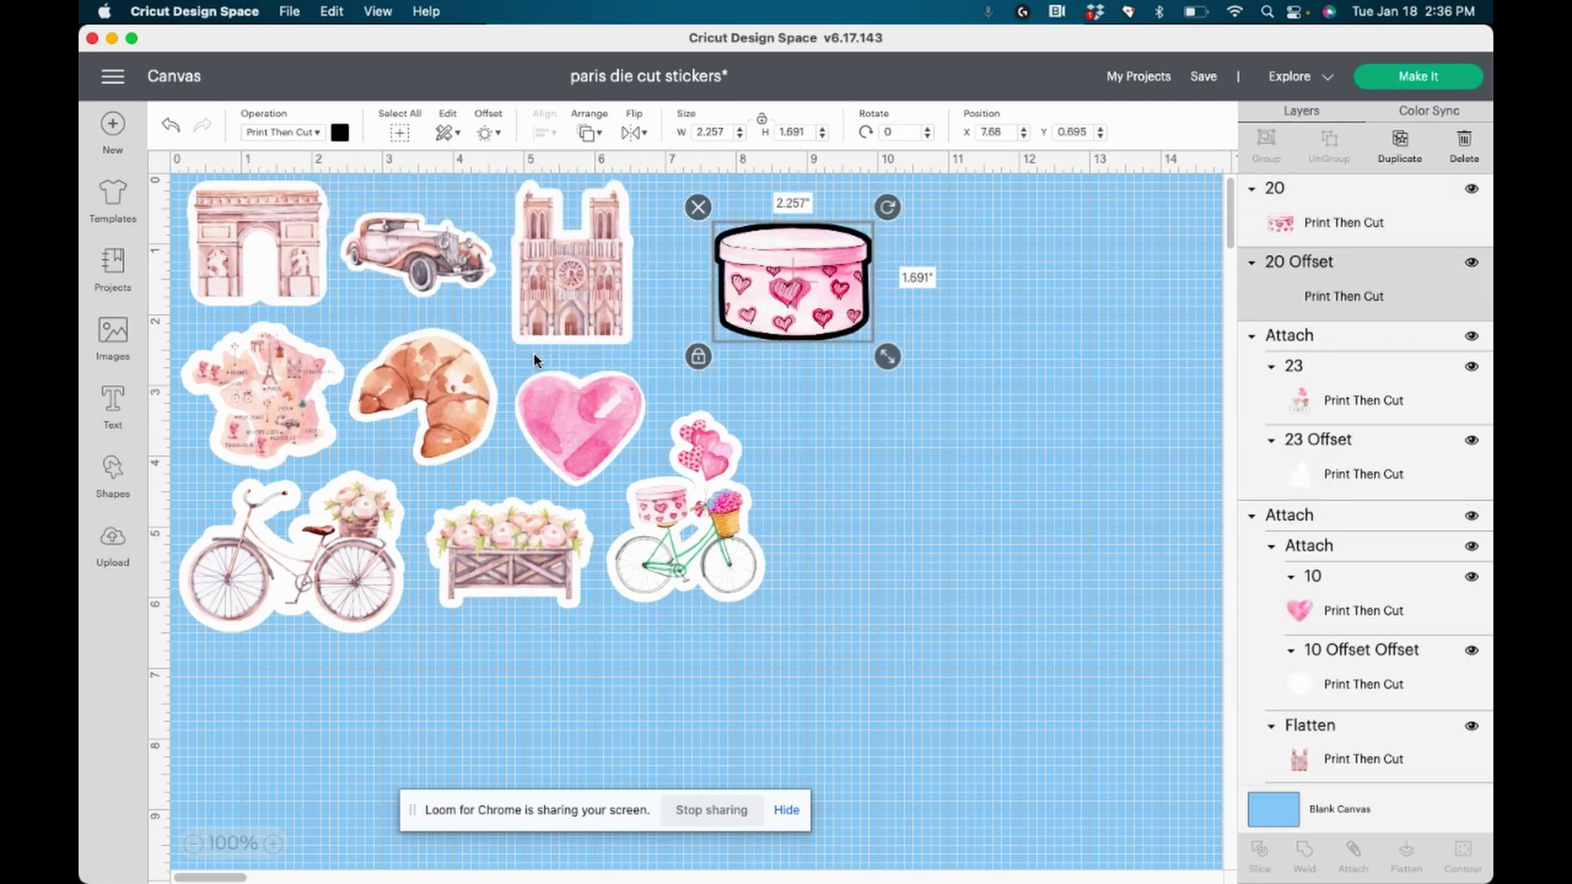
pyautogui.click(342, 135)
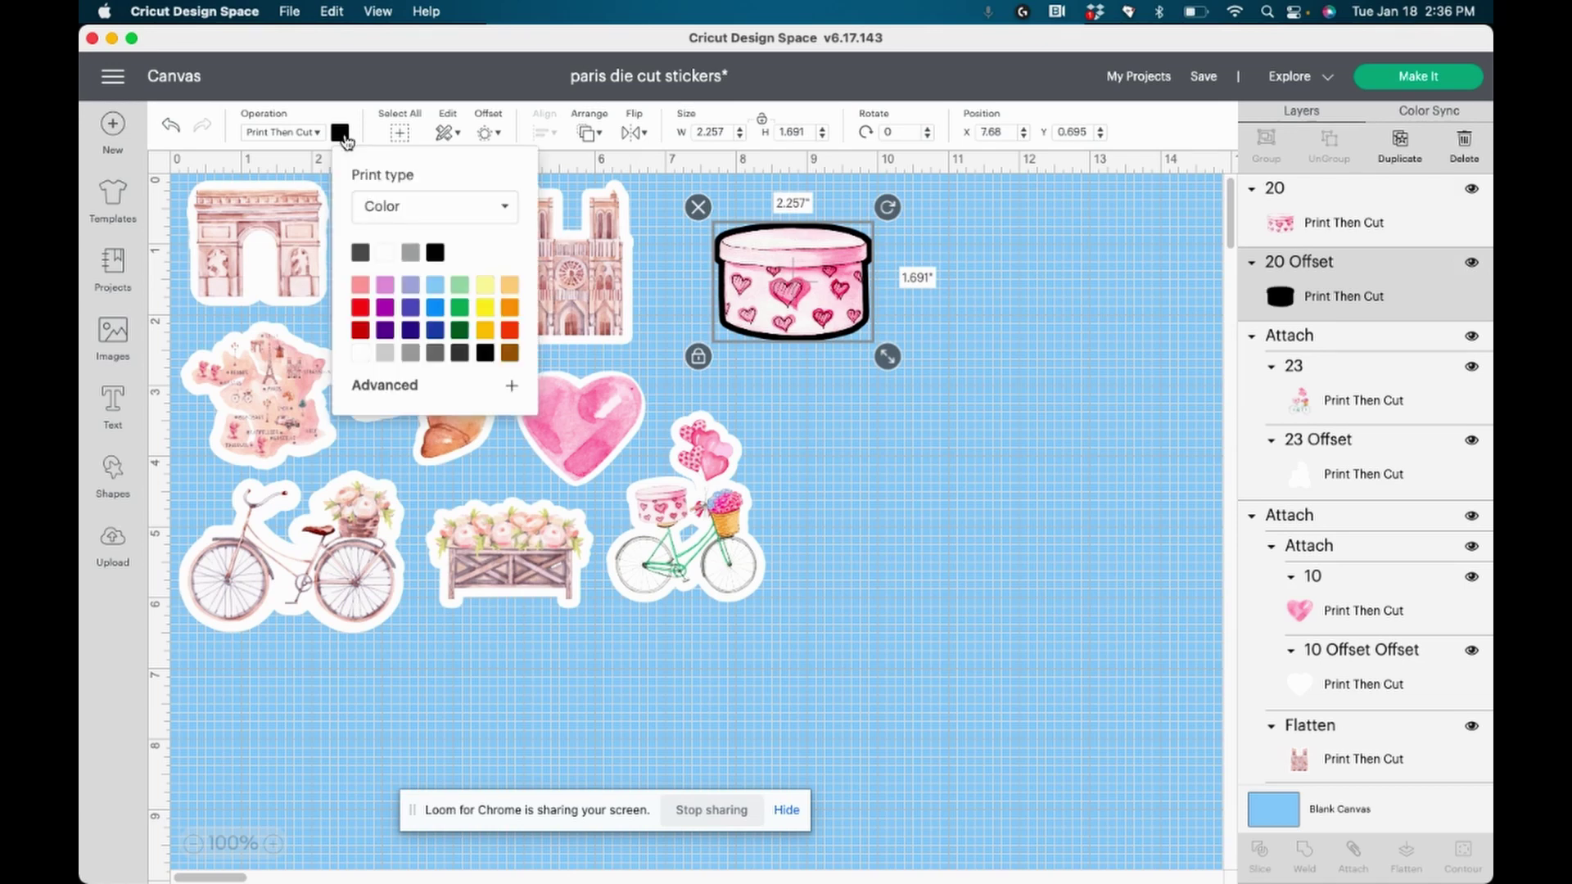
pyautogui.click(387, 254)
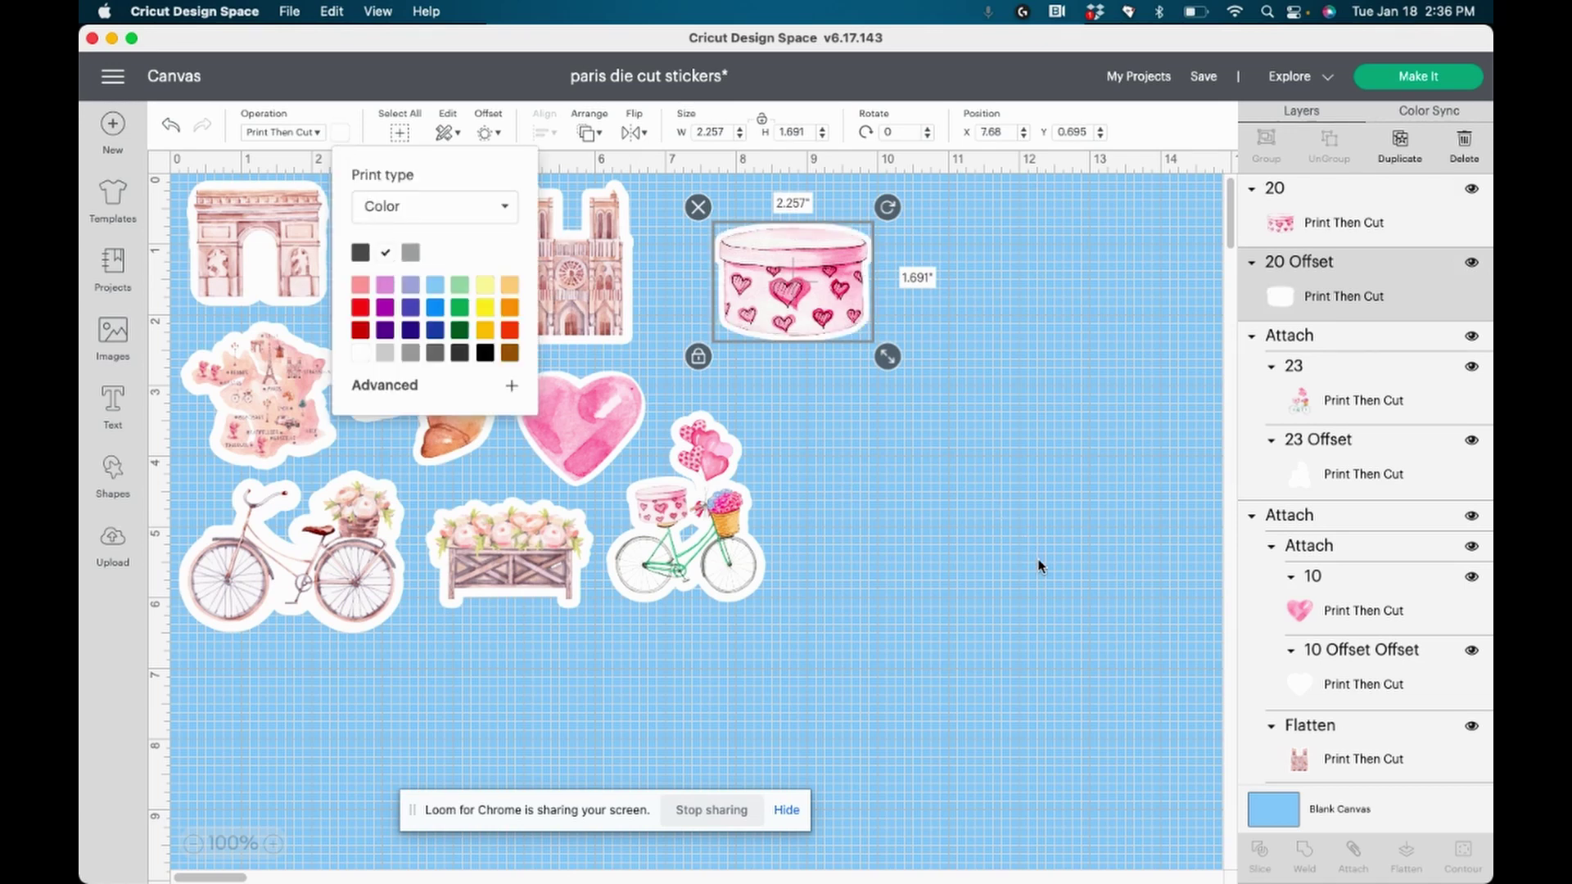
pyautogui.click(1115, 653)
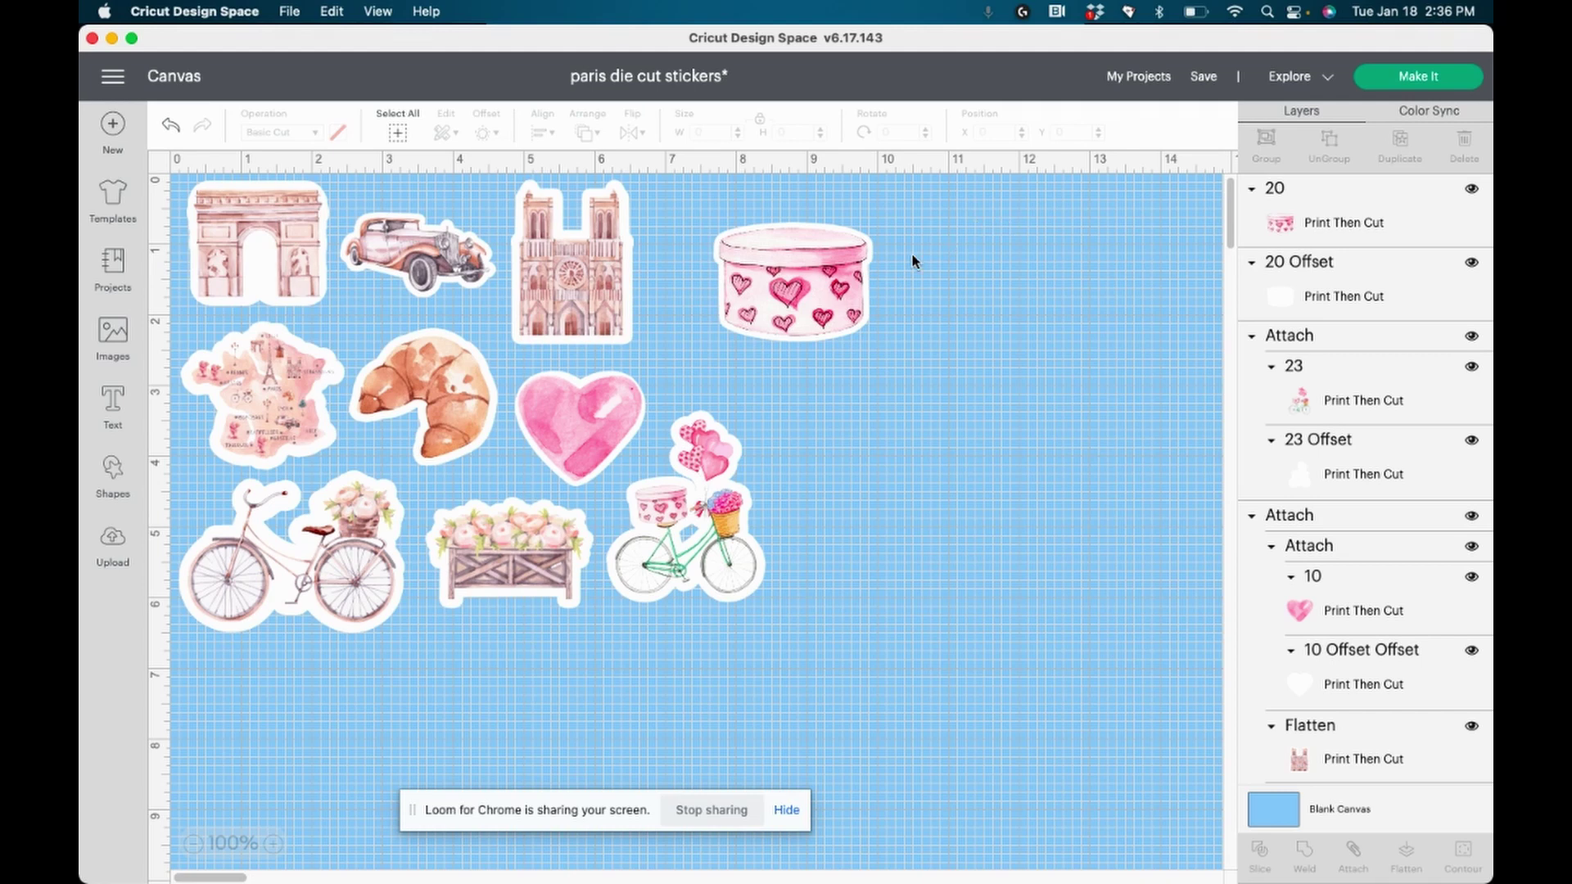
# - Flatten the pink box and its white outline into one sticker, then nudge it left and down
pyautogui.moveTo(913, 255); pyautogui.dragTo(798, 301)
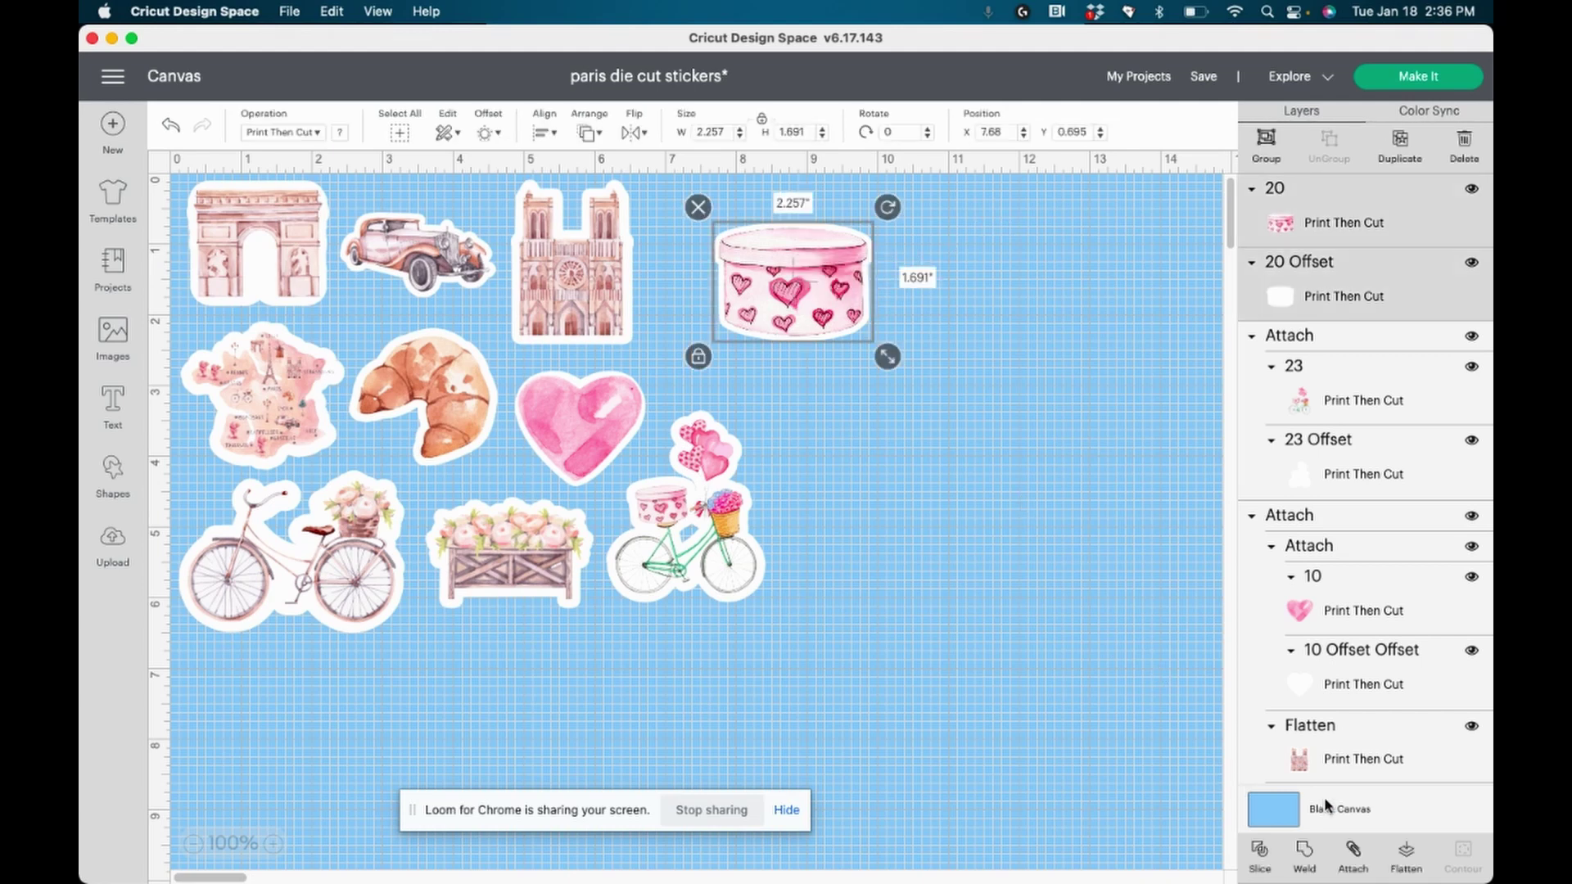
pyautogui.click(1408, 855)
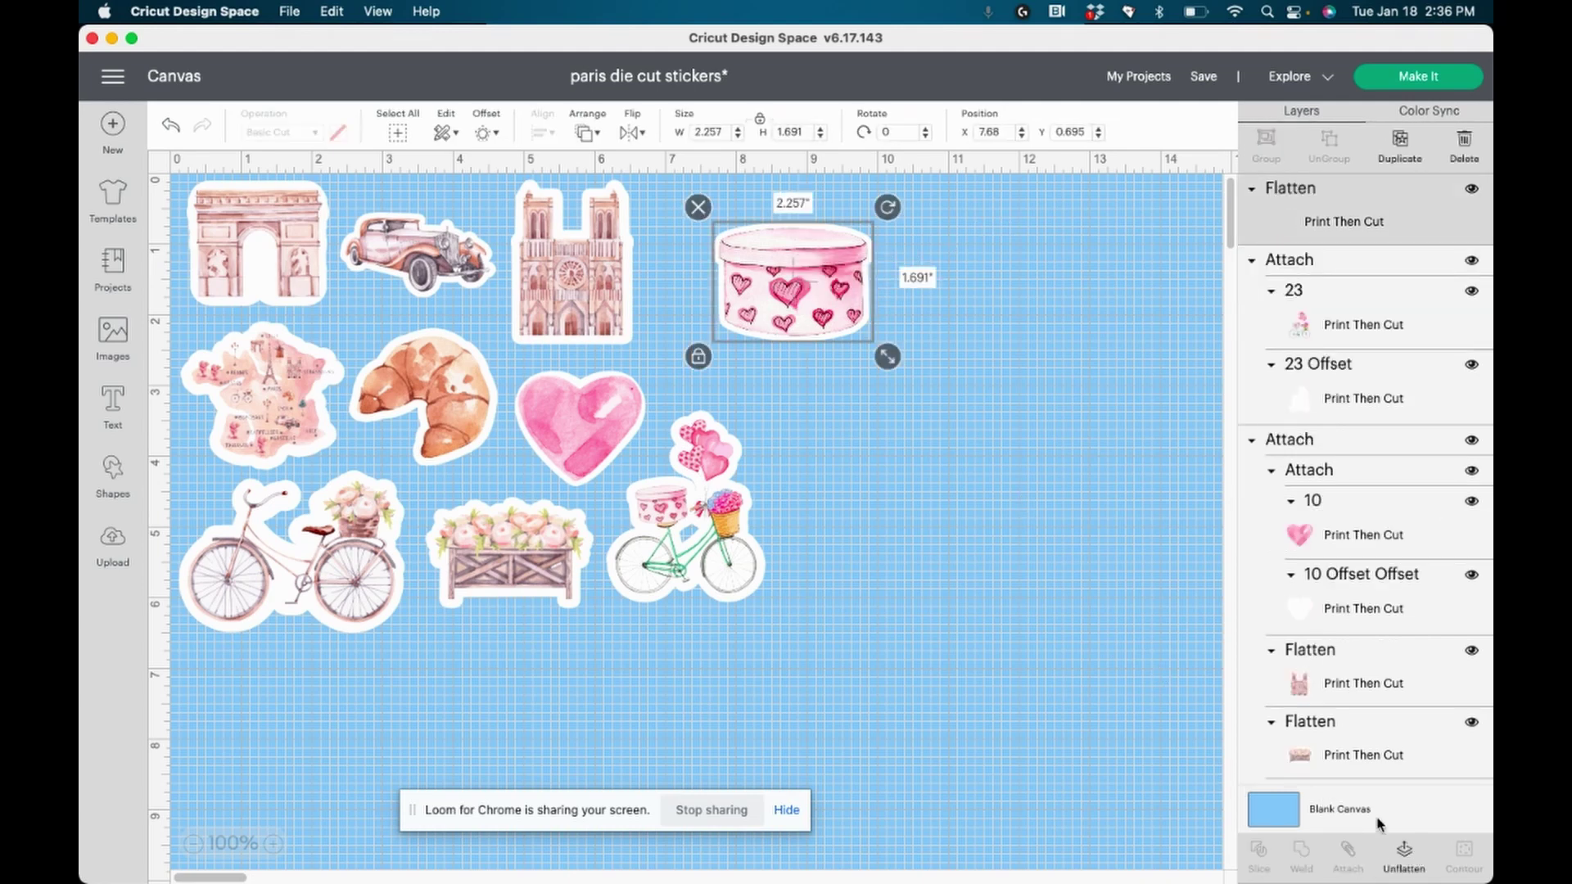
pyautogui.click(1045, 481)
pyautogui.moveTo(828, 283); pyautogui.dragTo(768, 306)
pyautogui.click(843, 490)
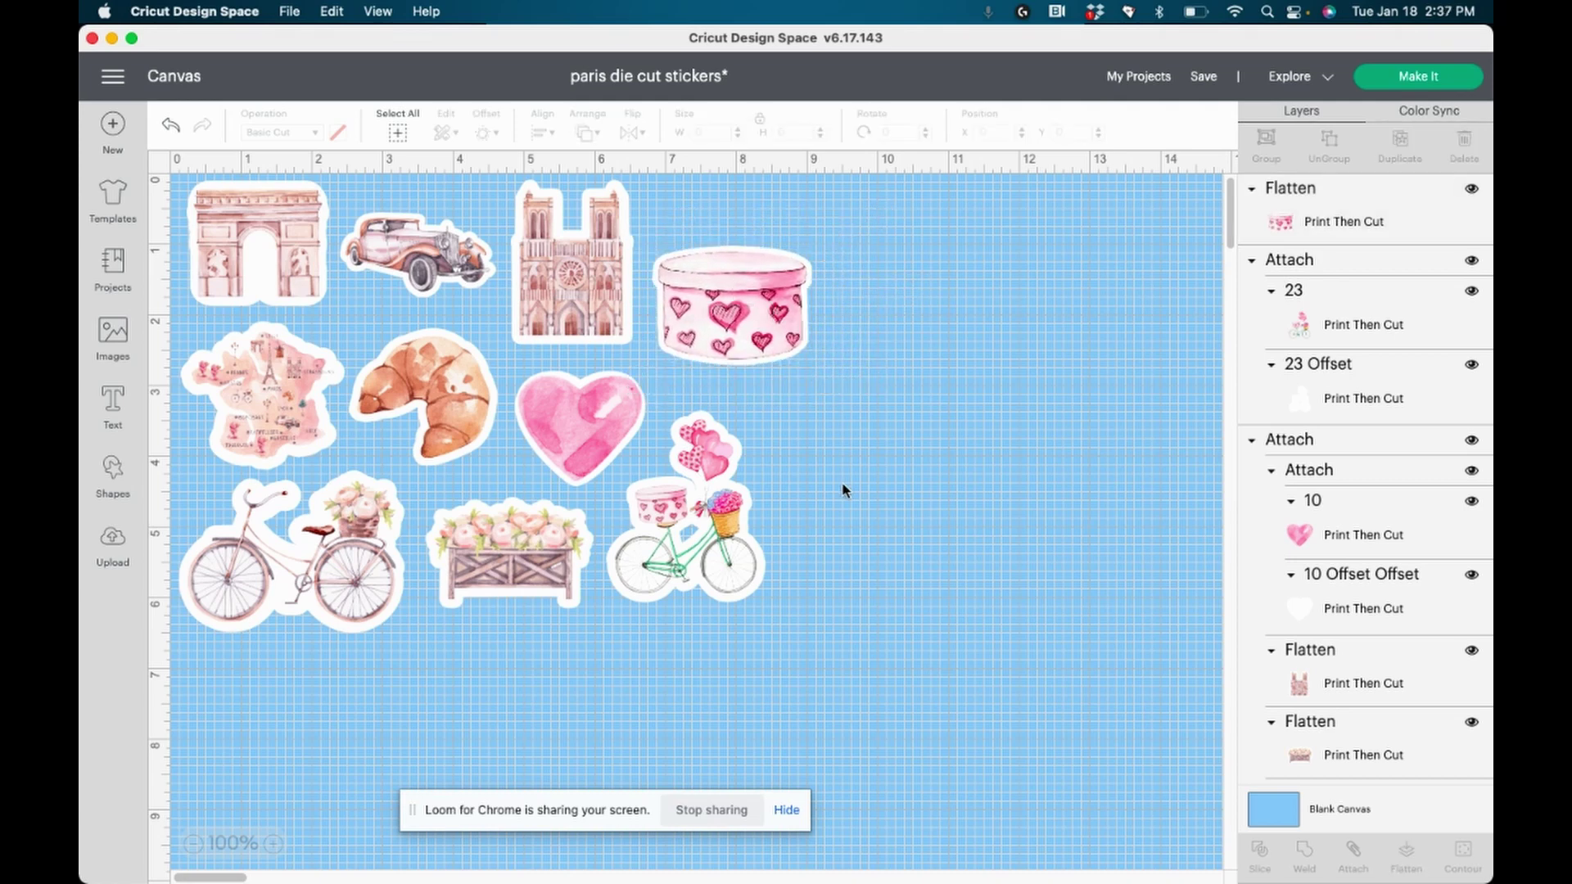